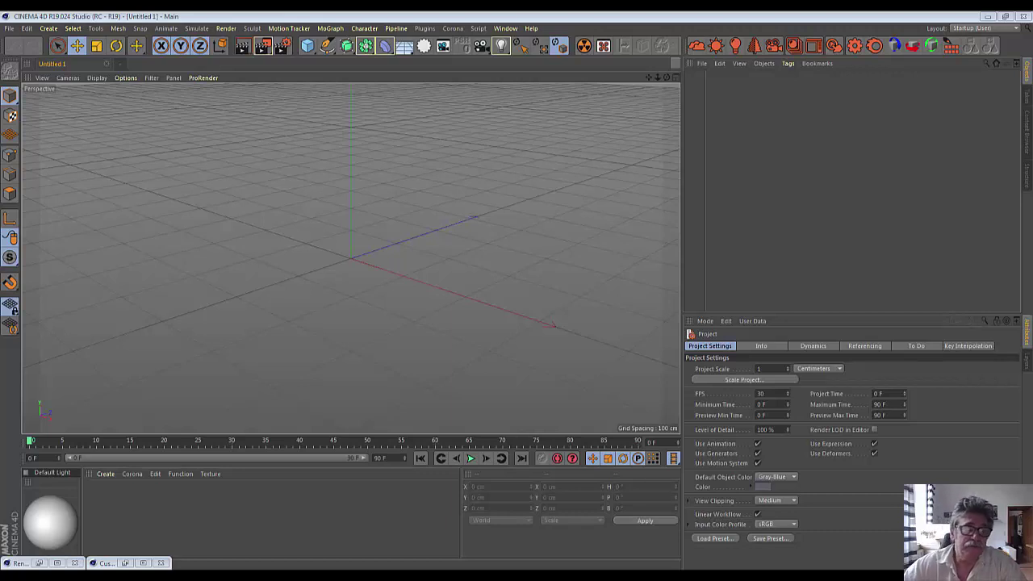
Show the Back tab in Configure All, switch to the current viewport's settings, and maximize the Front view
click(126, 78)
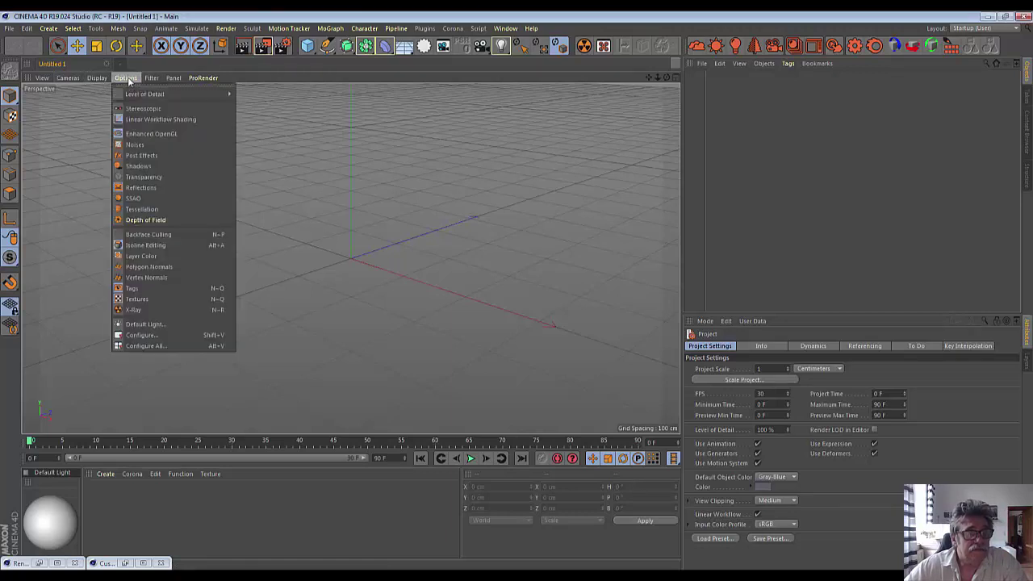
click(130, 345)
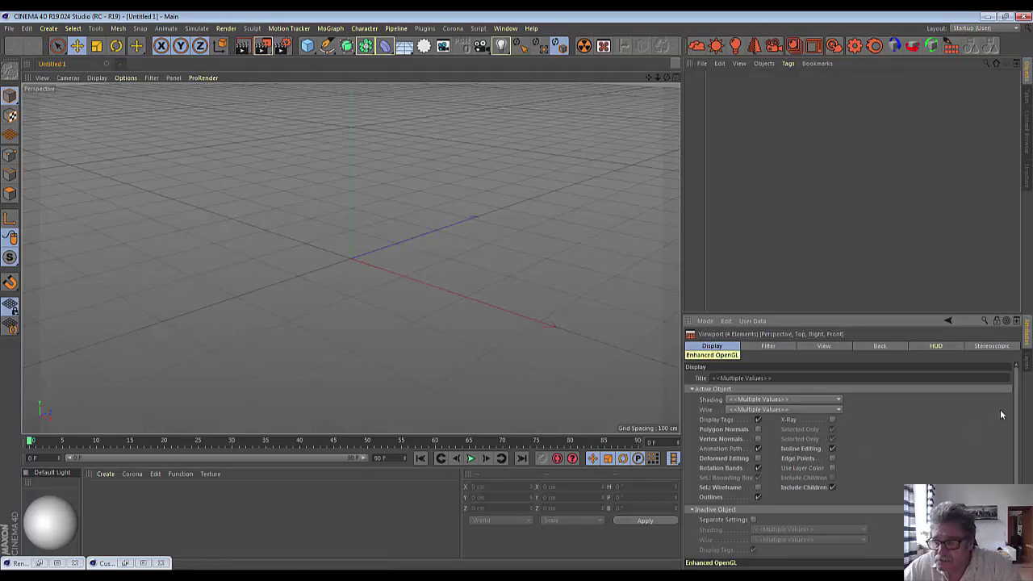
click(879, 346)
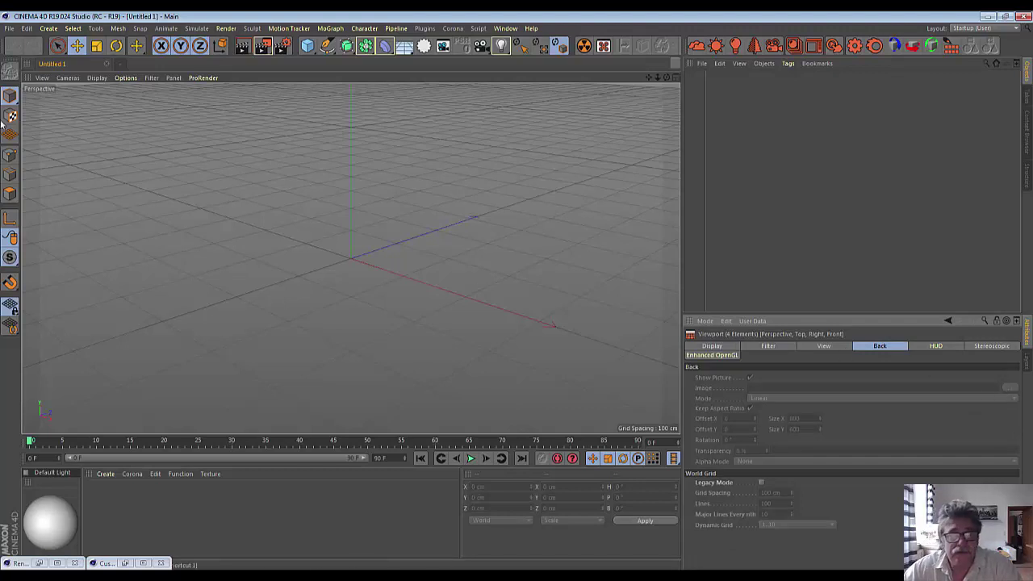
click(126, 78)
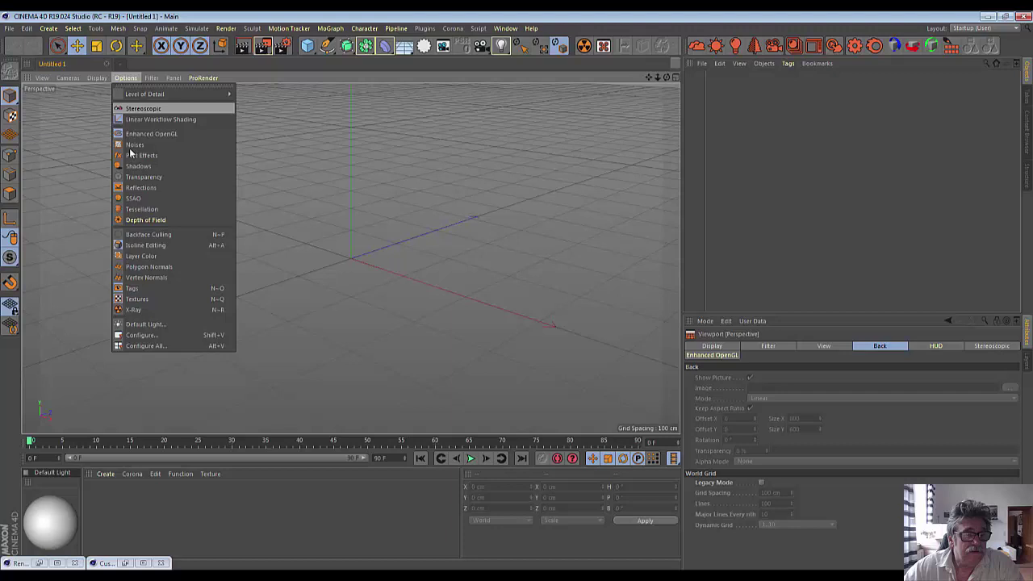
click(161, 339)
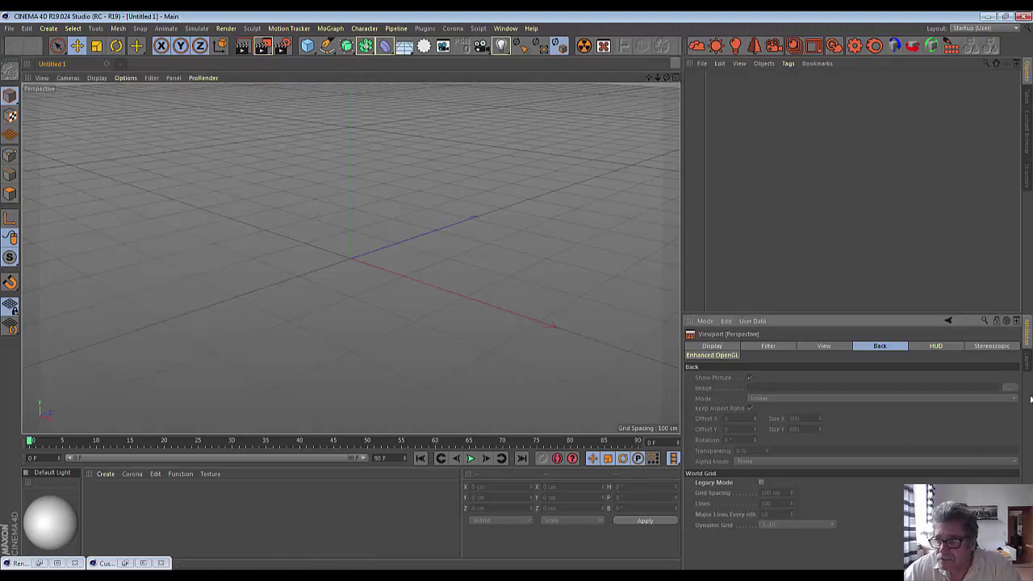
click(674, 78)
click(676, 259)
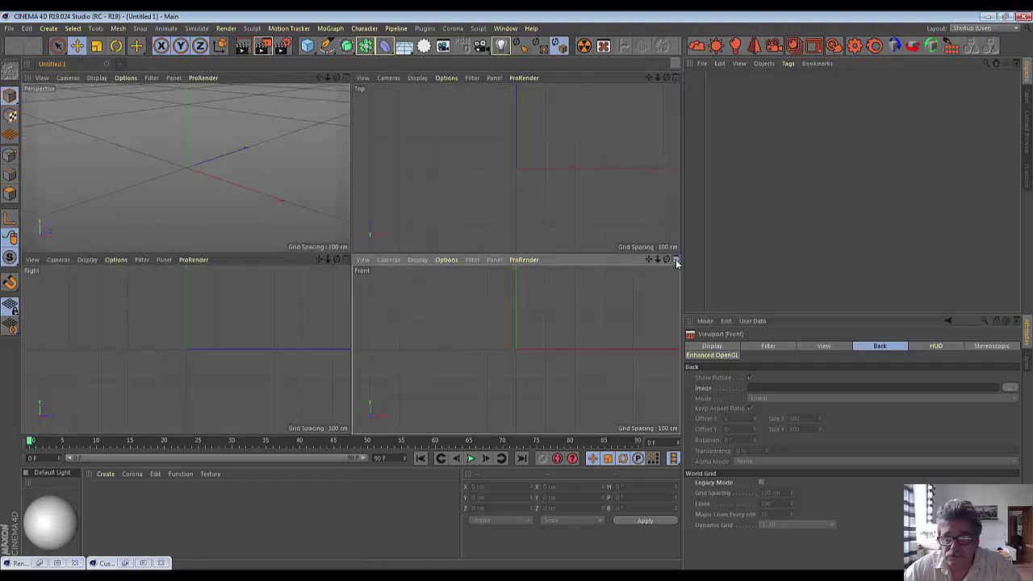
Load the Desktop scissors PNG as the Front view background and set Offset X to -17
click(1010, 388)
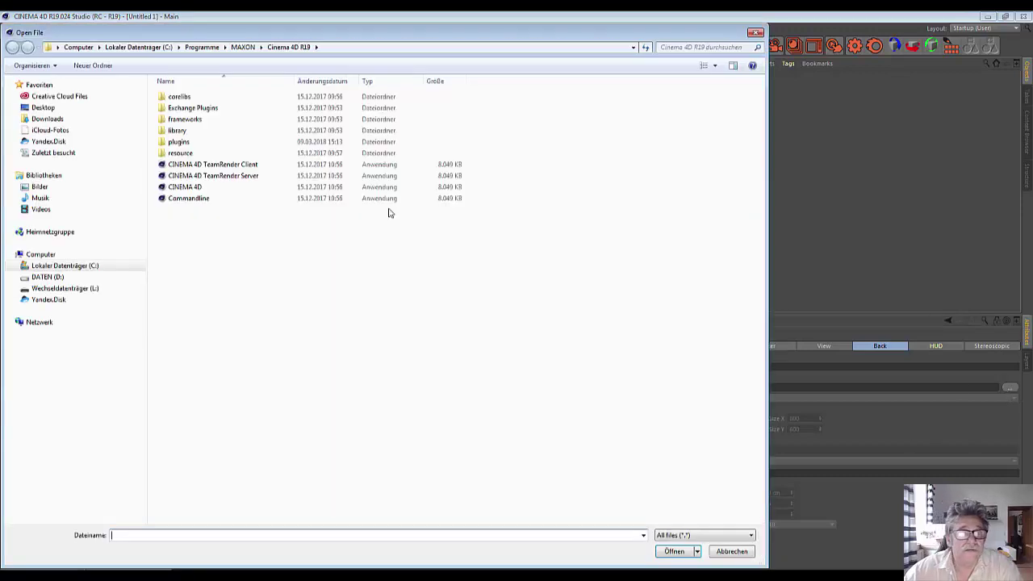
click(43, 106)
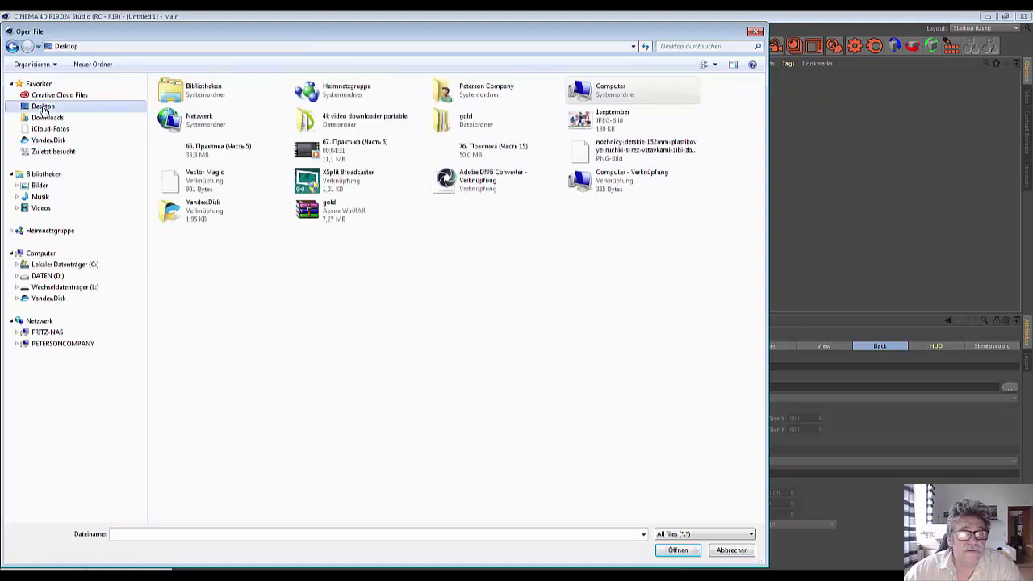
click(613, 150)
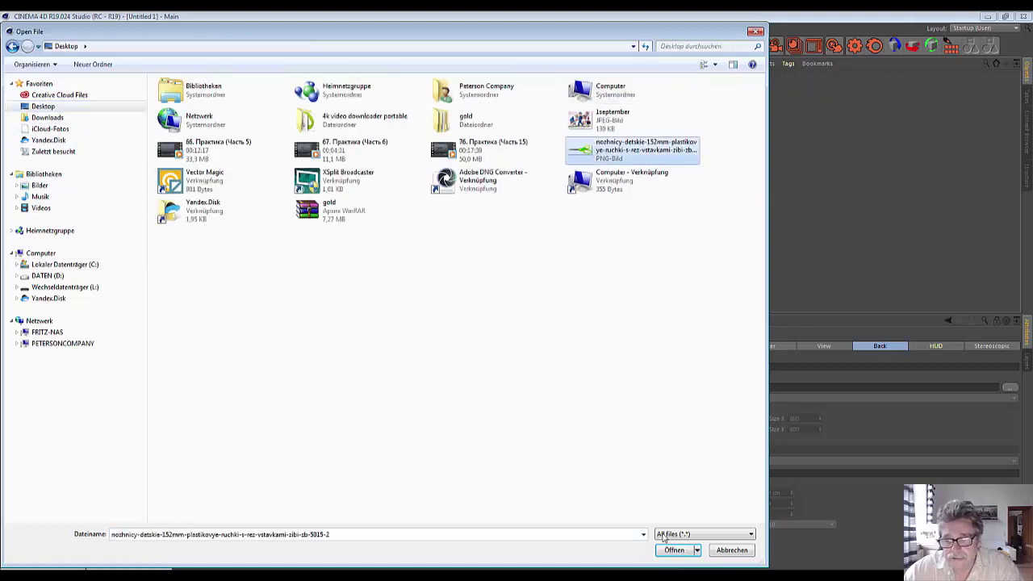
click(667, 551)
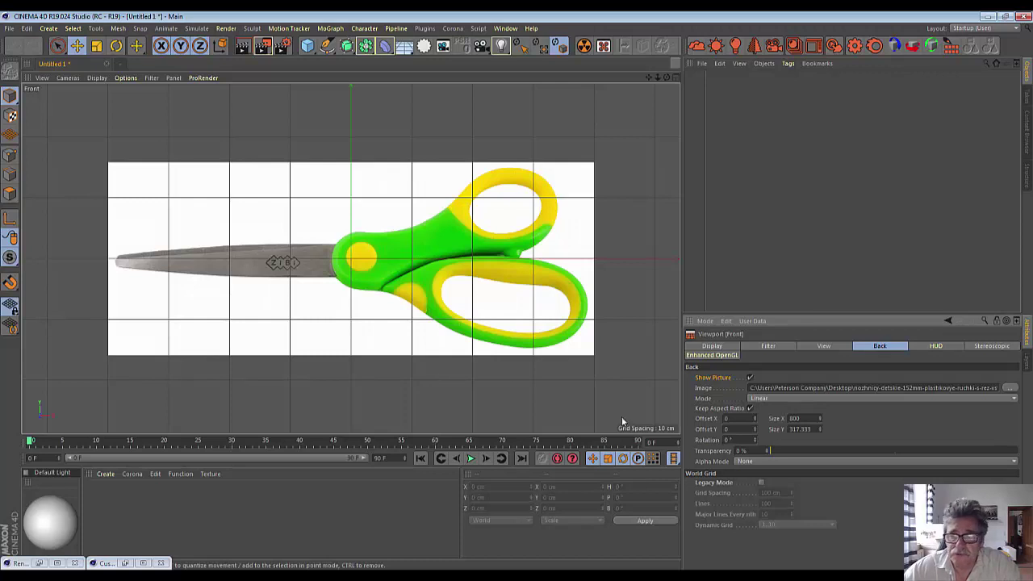
drag(754, 418, 746, 417)
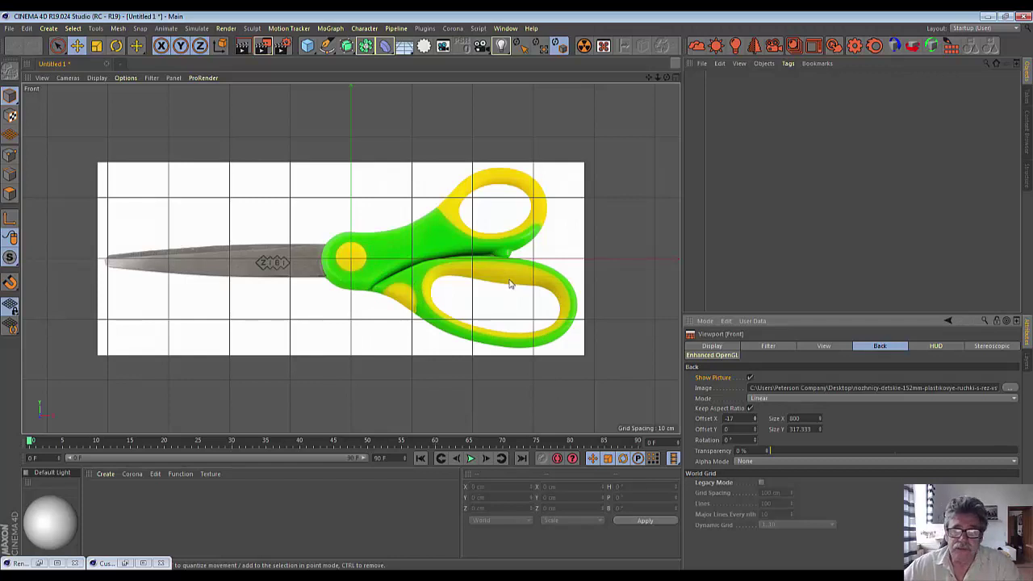
Zoom in on the scissors handles in Model mode and reopen the Front view's Back settings
scroll(508, 283, up, 2)
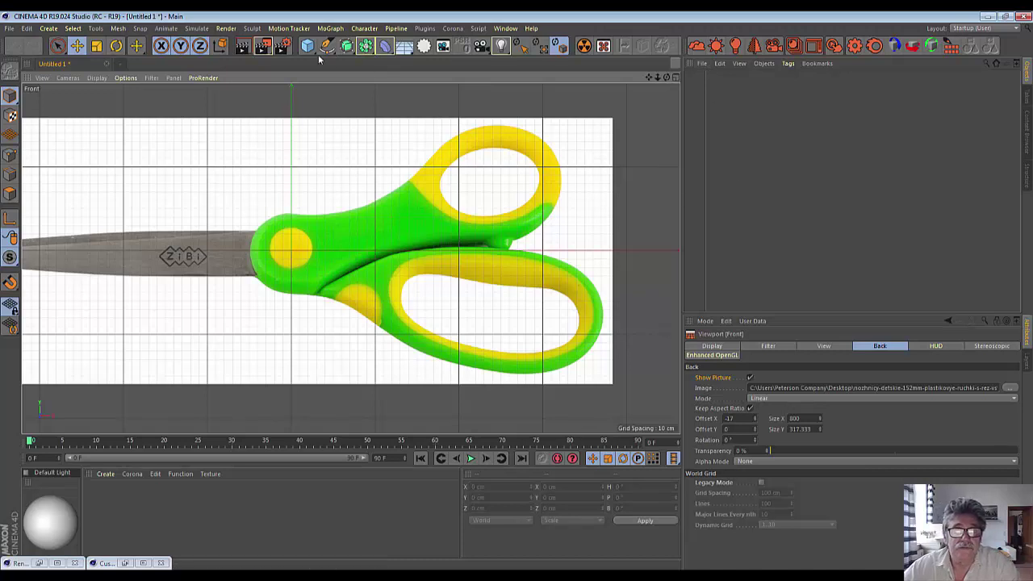
right_click(647, 148)
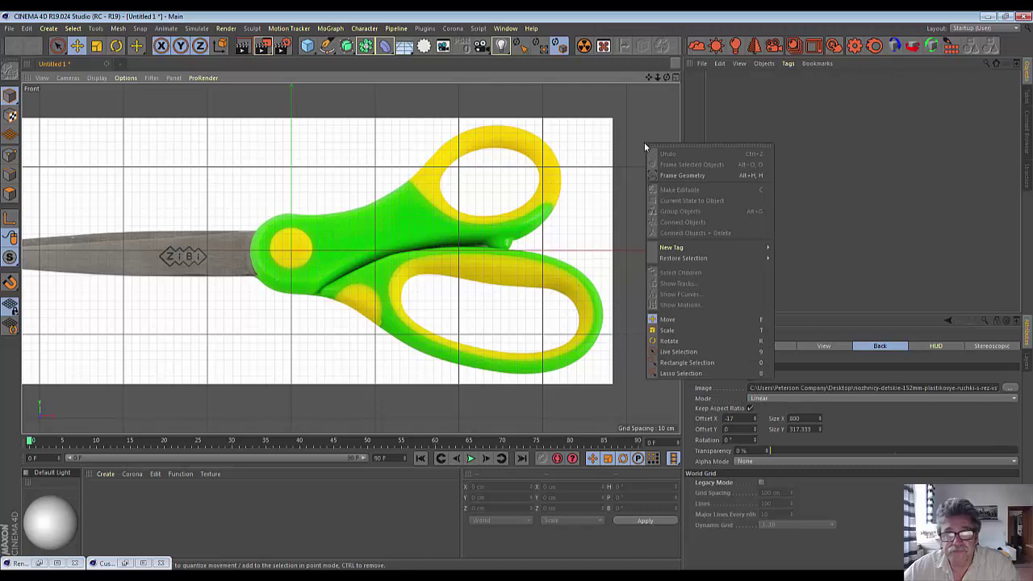
click(642, 141)
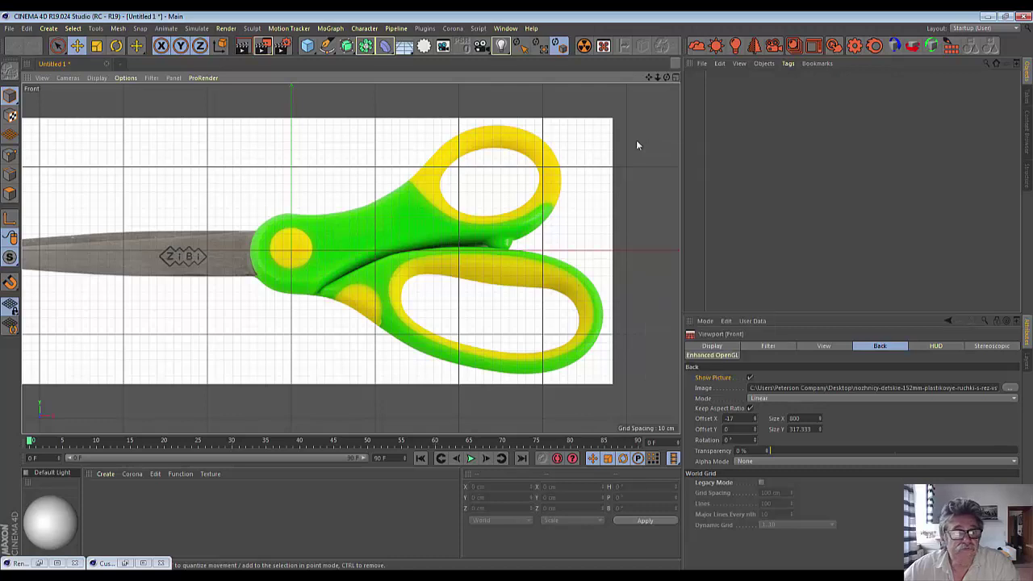
click(10, 196)
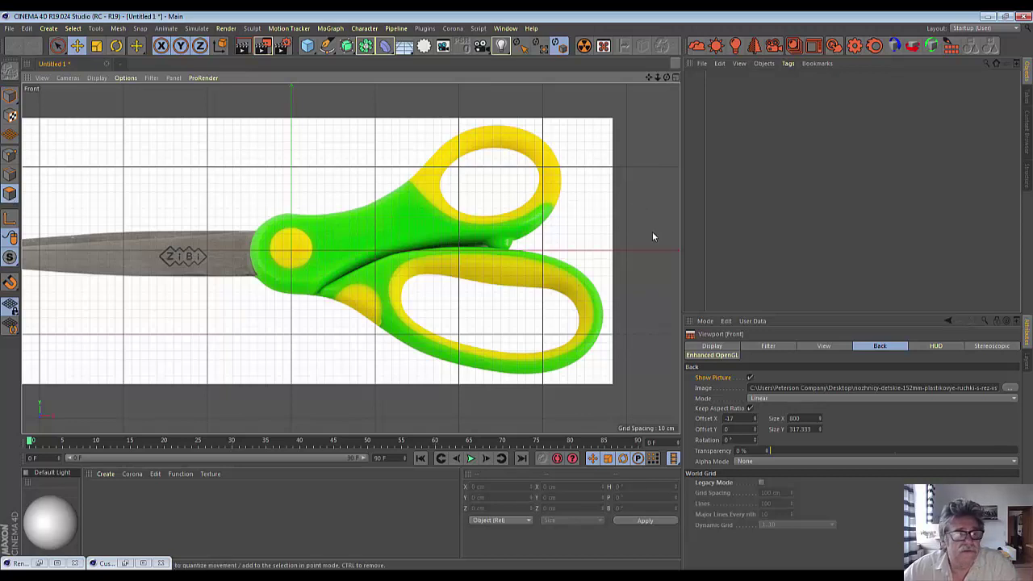
scroll(652, 230, up, 3)
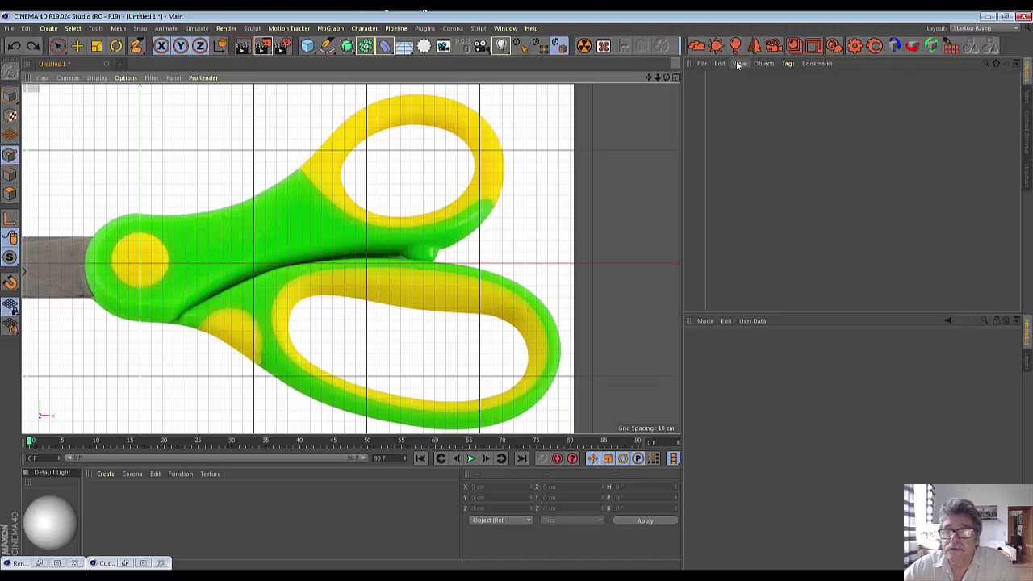
click(701, 64)
click(702, 66)
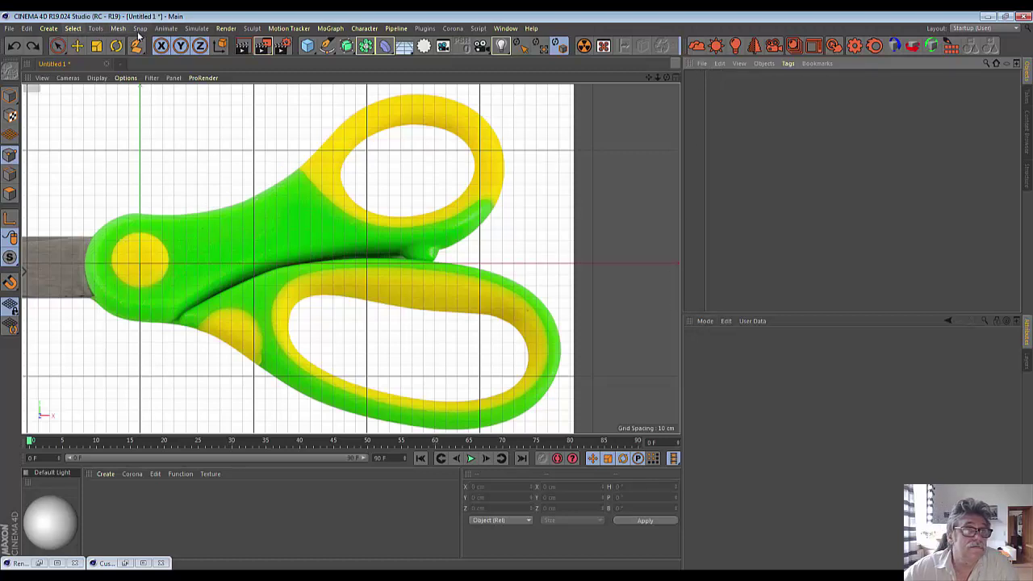
click(125, 78)
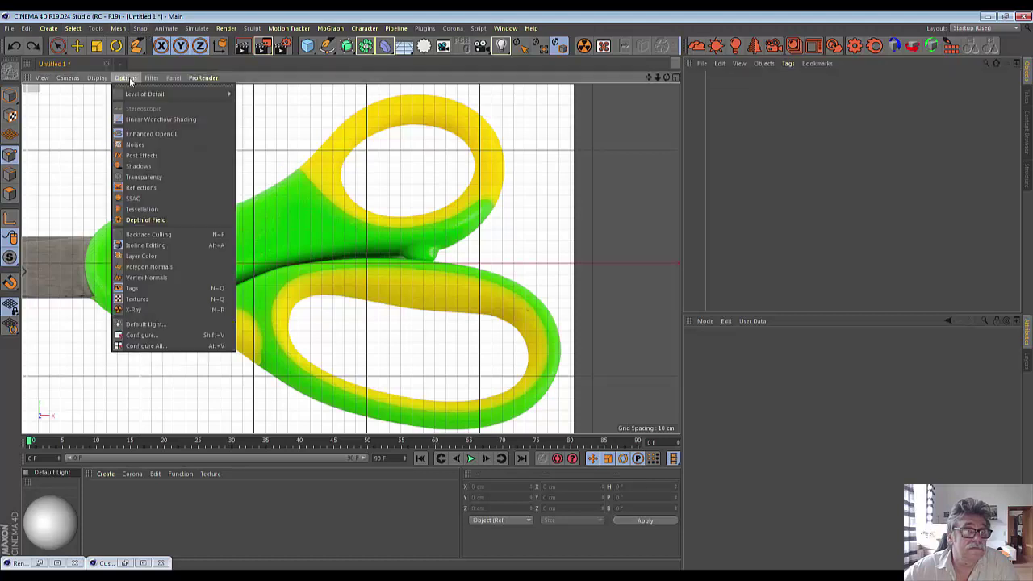
click(146, 336)
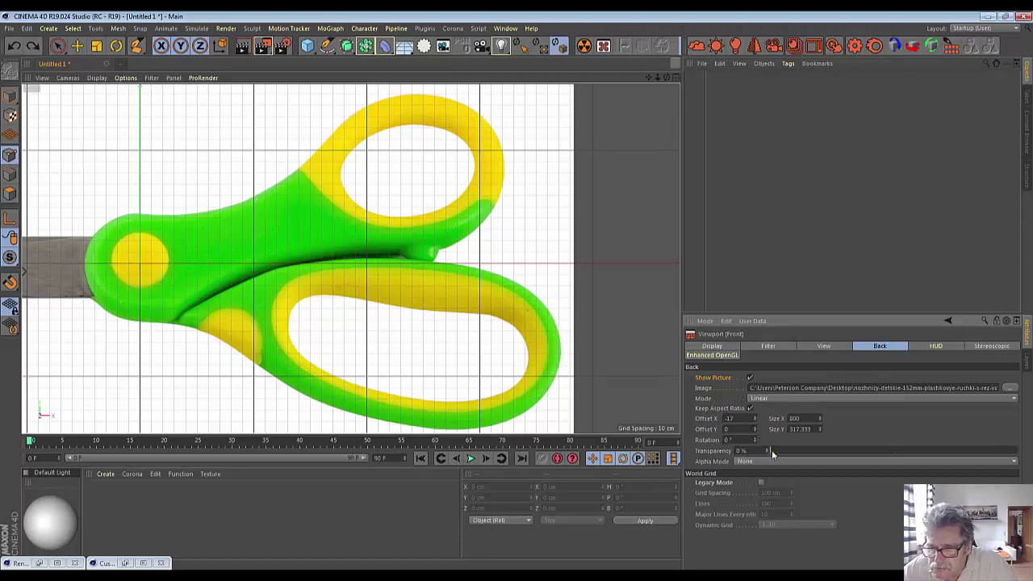
Raise the background transparency to about 83% and frame the upper handle ring
mouse_move(771, 451)
mouse_down()
mouse_move(996, 455)
mouse_move(984, 455)
mouse_up()
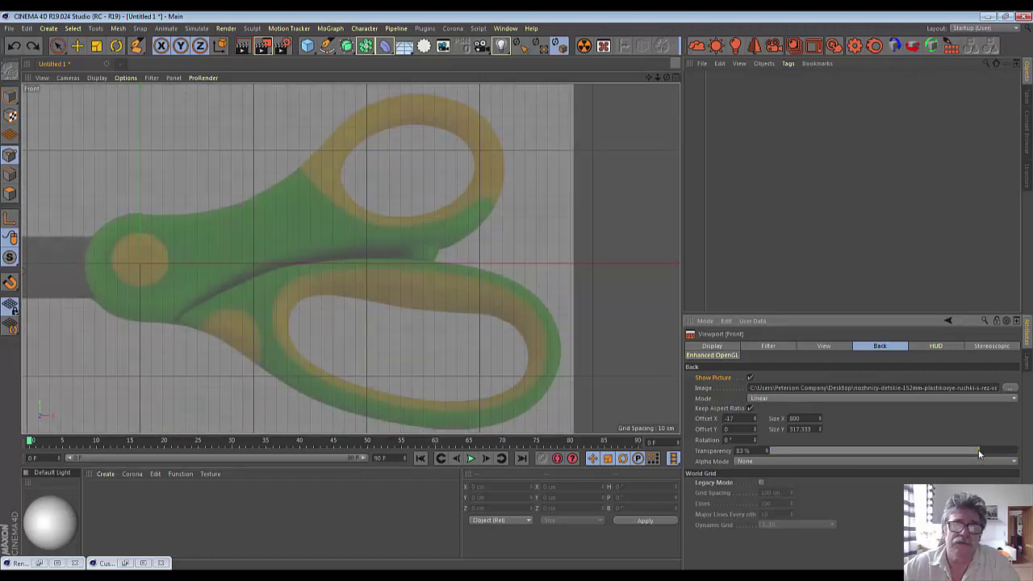
scroll(379, 214, up, 5)
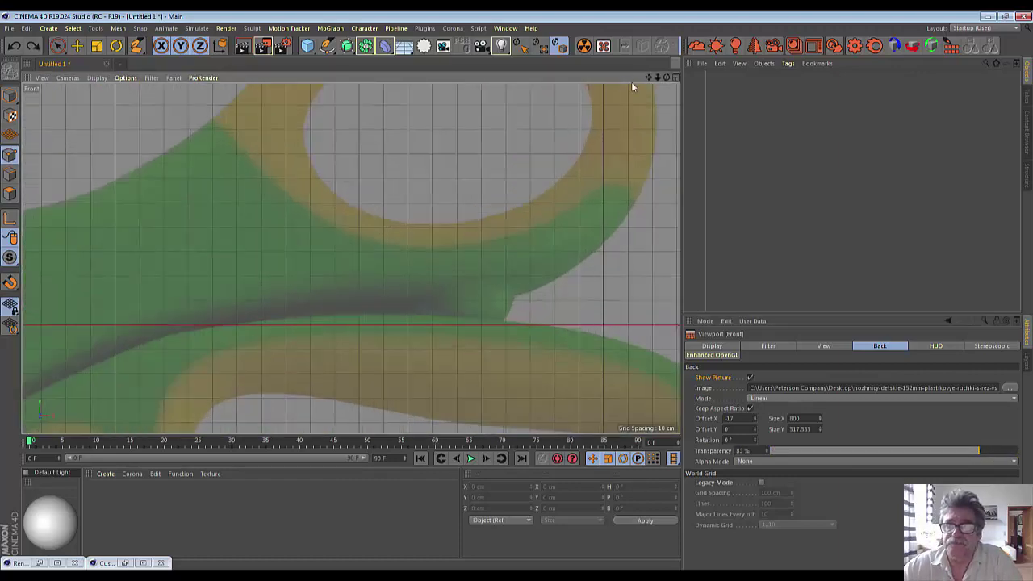
drag(657, 79, 350, 258)
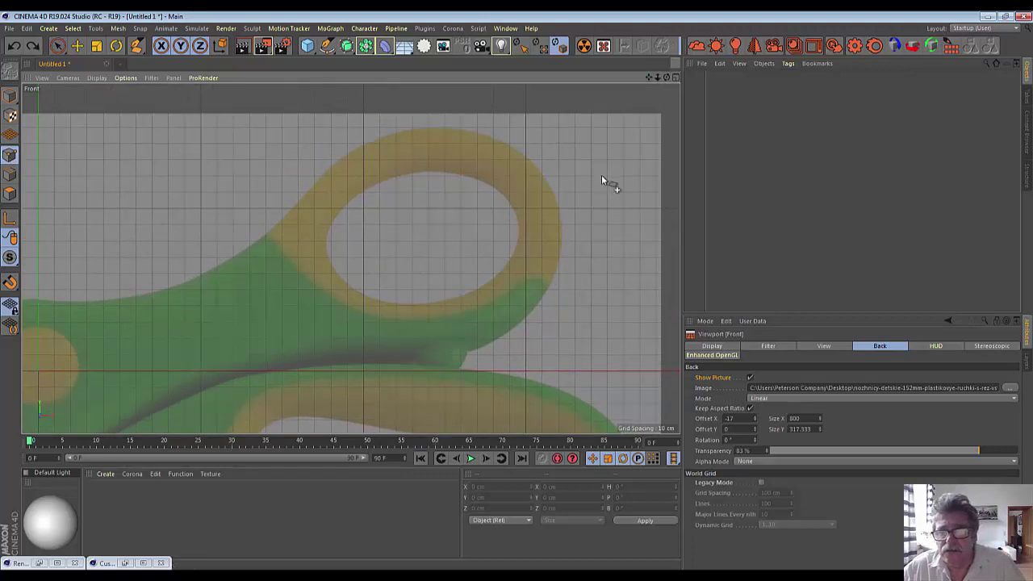
Draw the first two quads across the top of the handle ring with the Polygon Pen
click(508, 145)
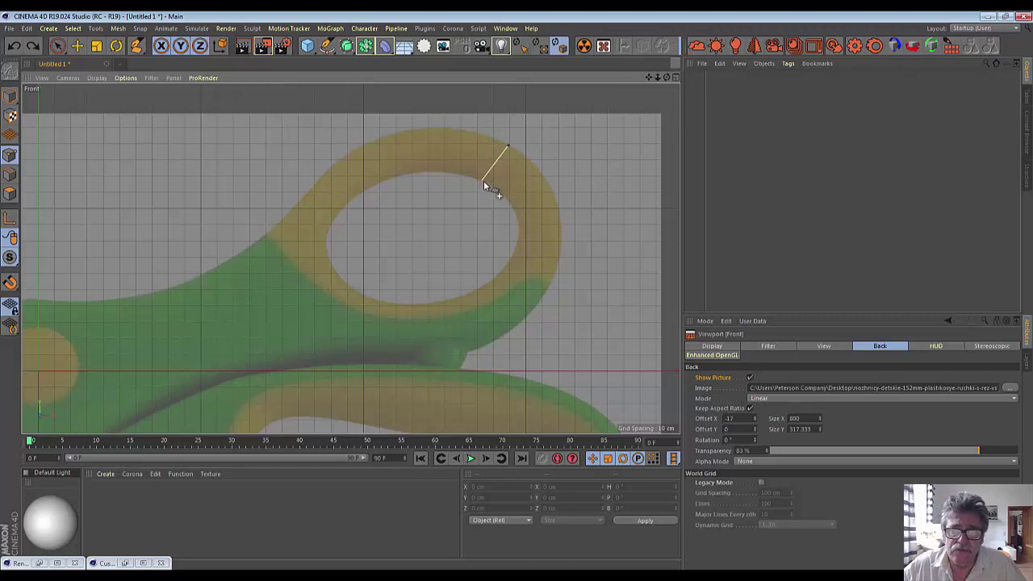
click(485, 183)
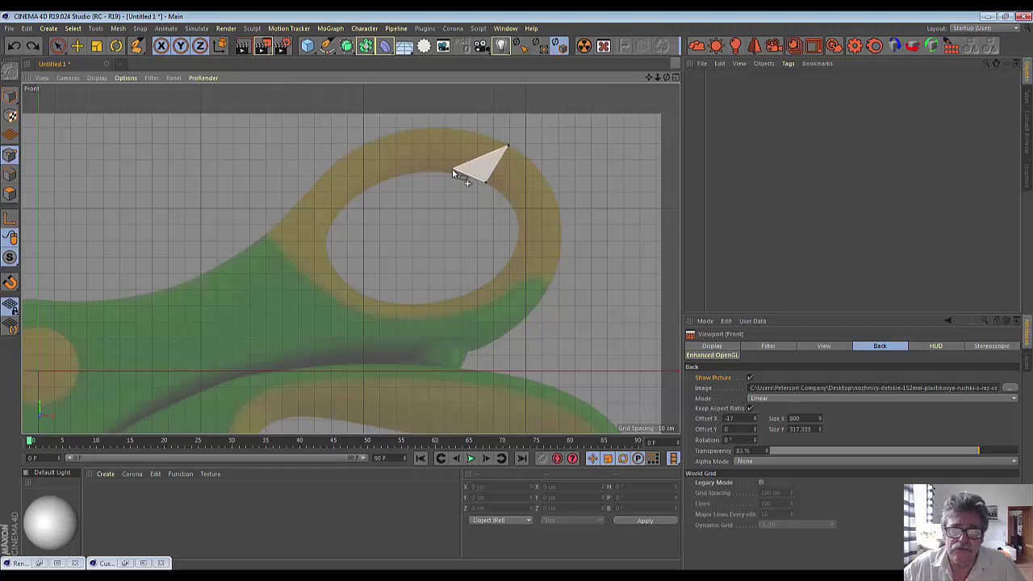
click(448, 171)
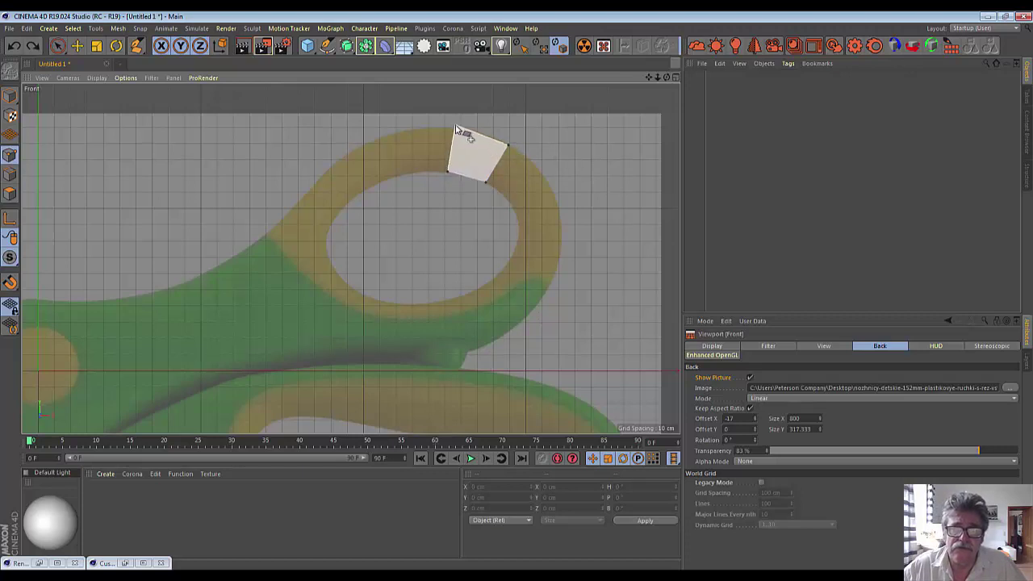
click(450, 129)
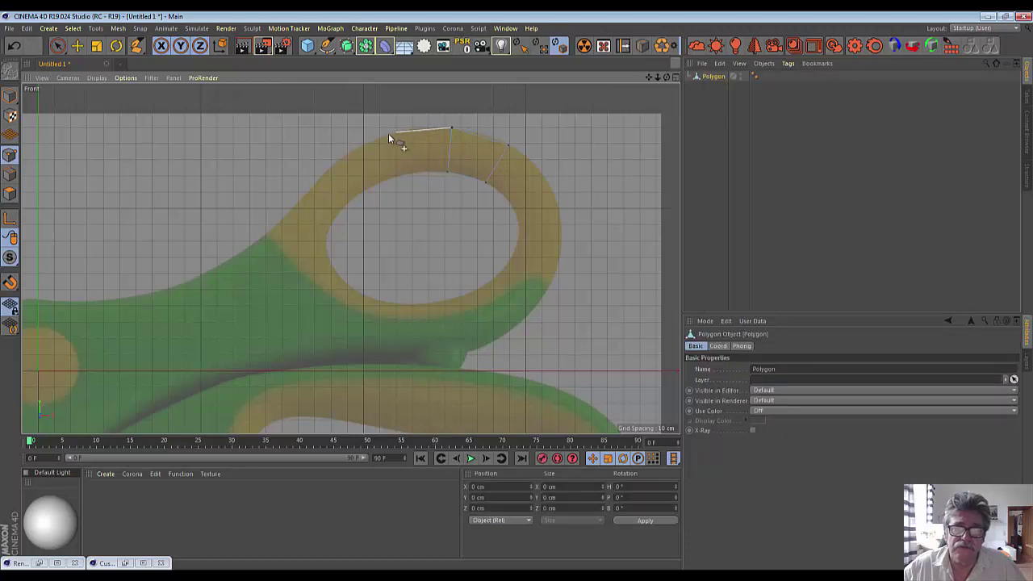
click(394, 133)
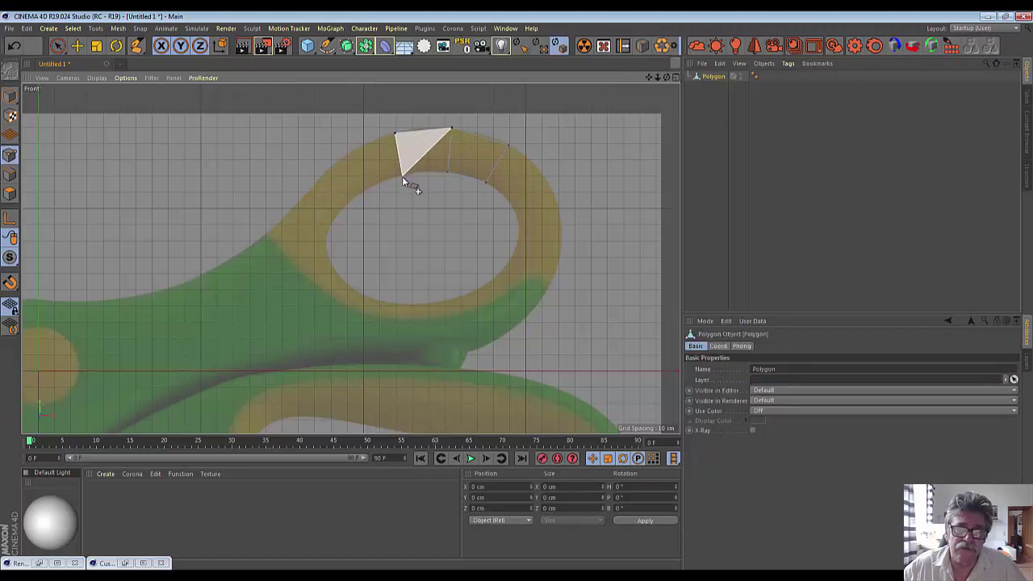
click(401, 175)
click(448, 172)
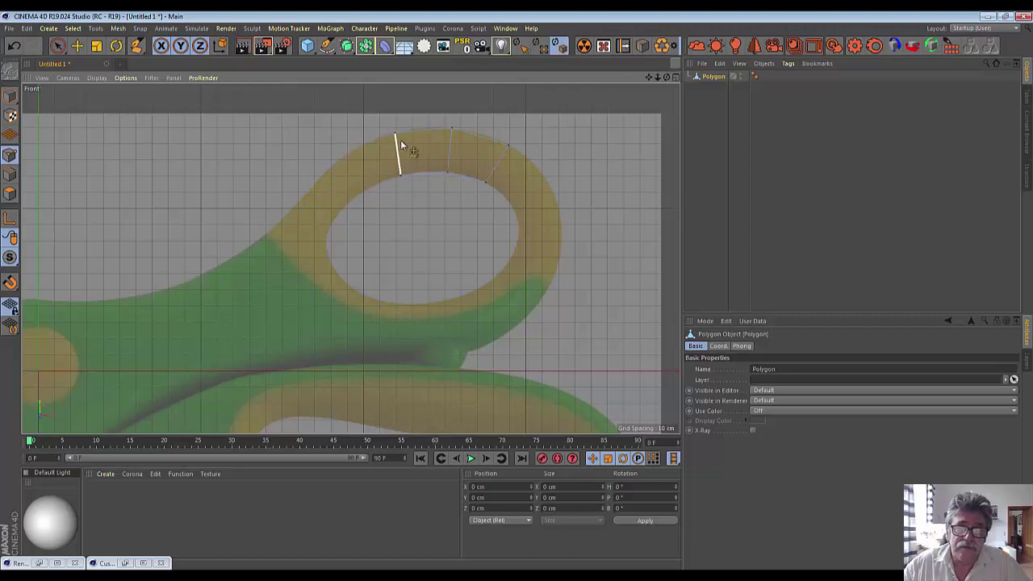
Add quads around the ring's upper-left side down to where it meets the neck
click(345, 155)
click(365, 191)
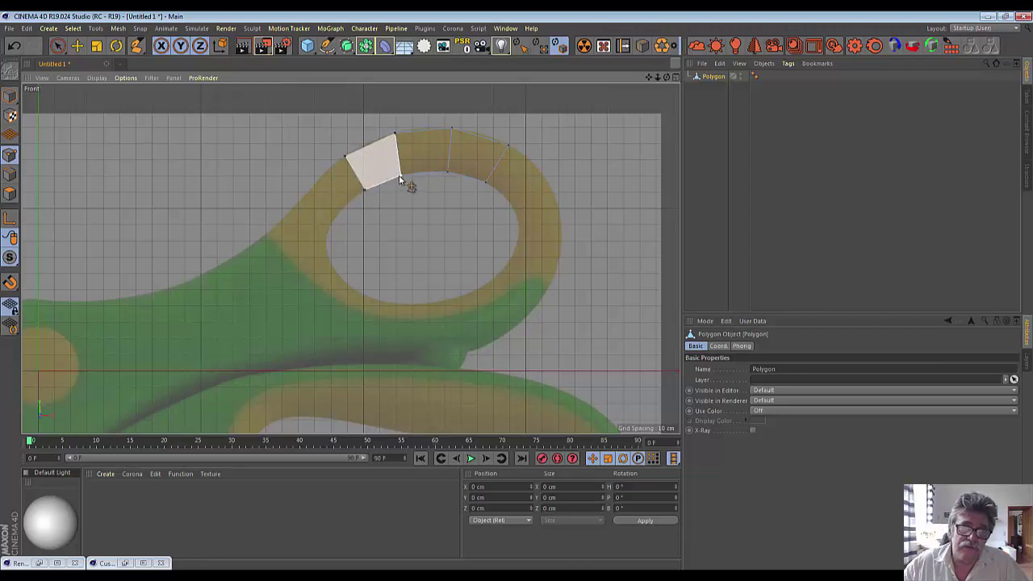
click(399, 179)
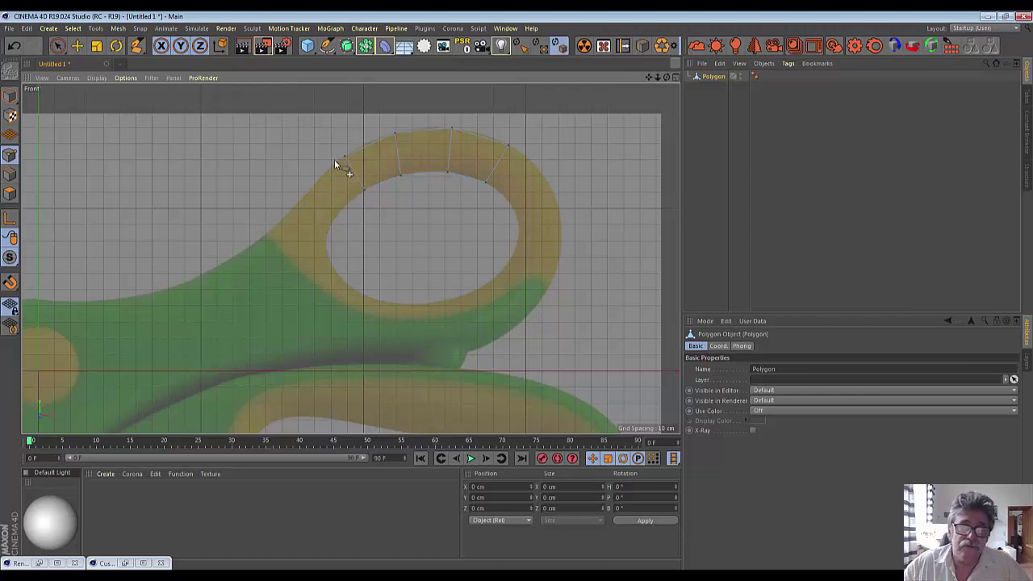
click(364, 192)
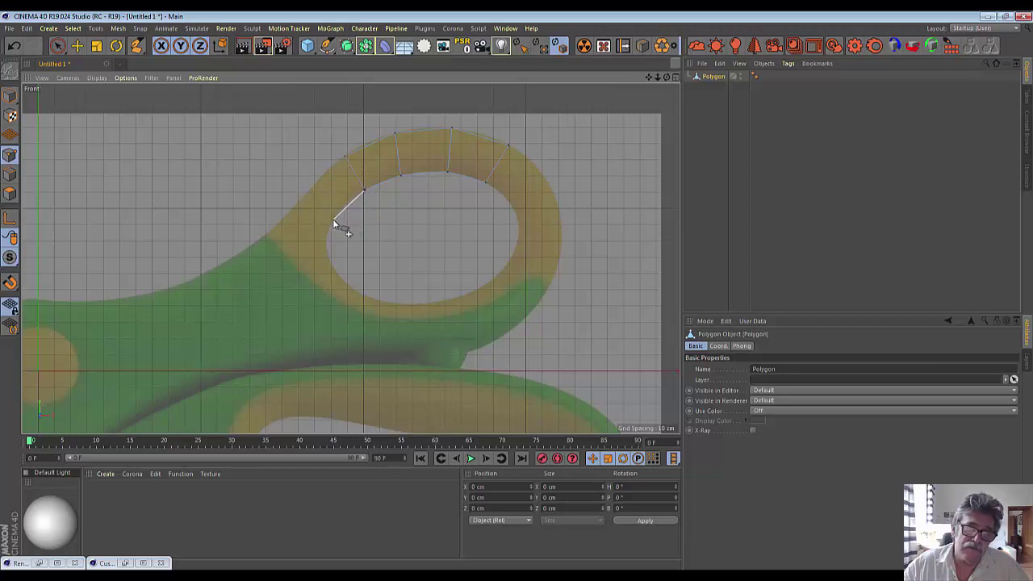
click(332, 218)
click(303, 197)
click(345, 157)
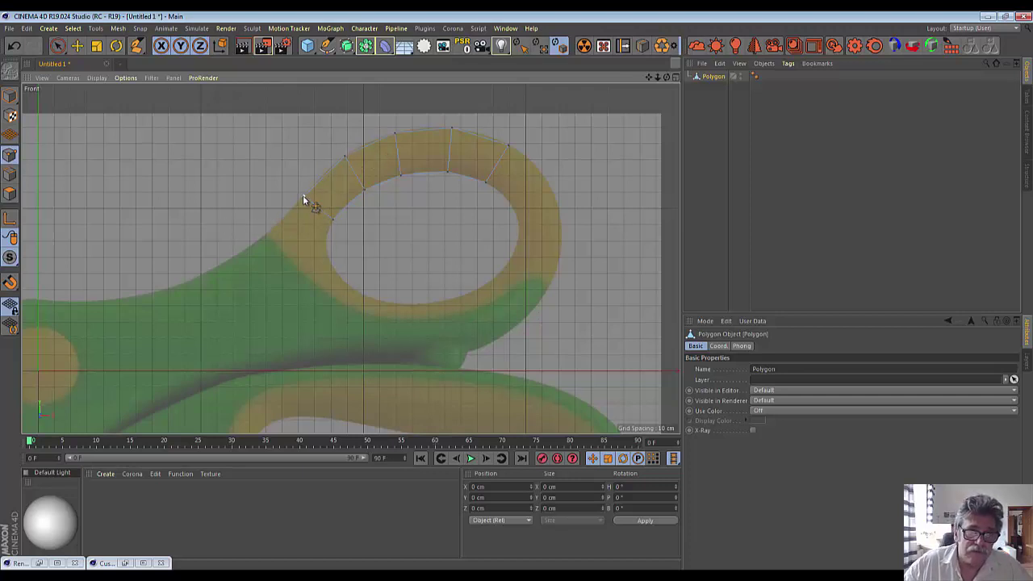
click(266, 234)
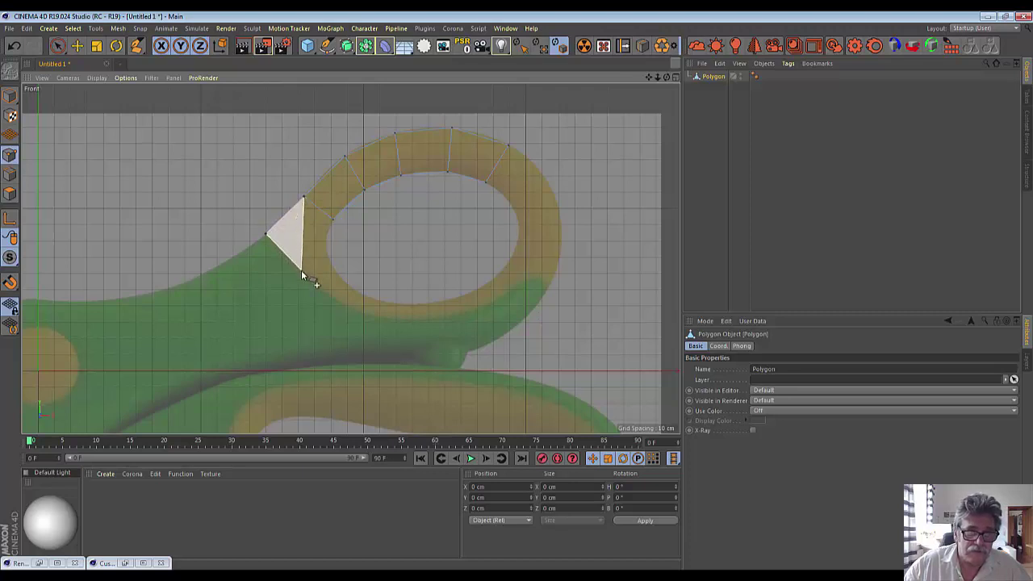
click(297, 267)
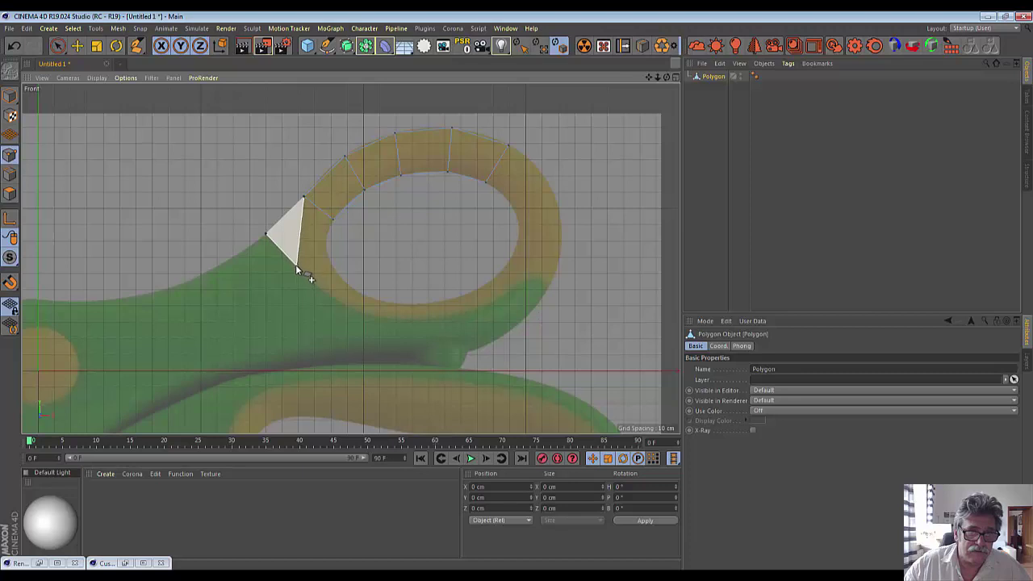
click(331, 221)
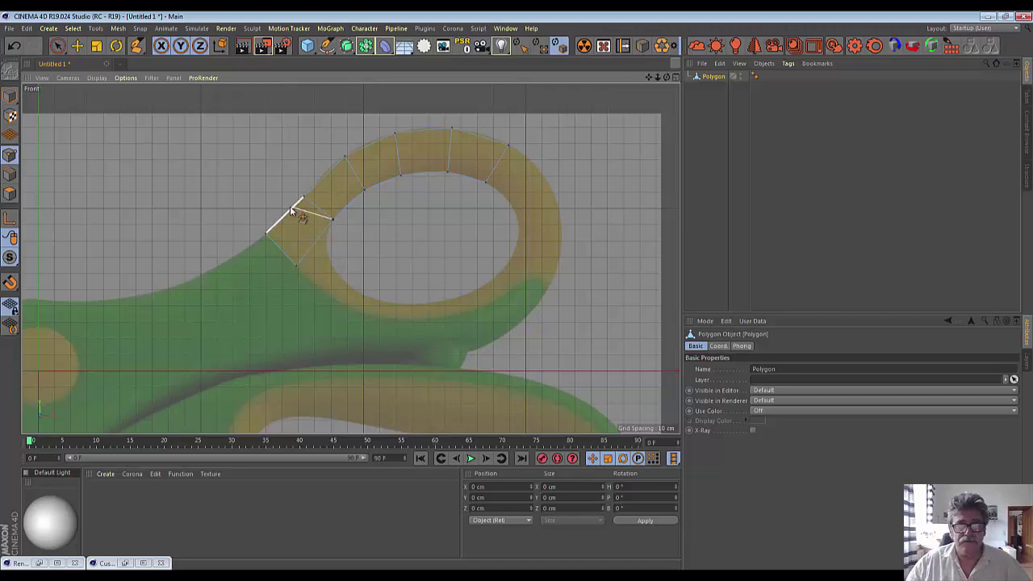
key(Escape)
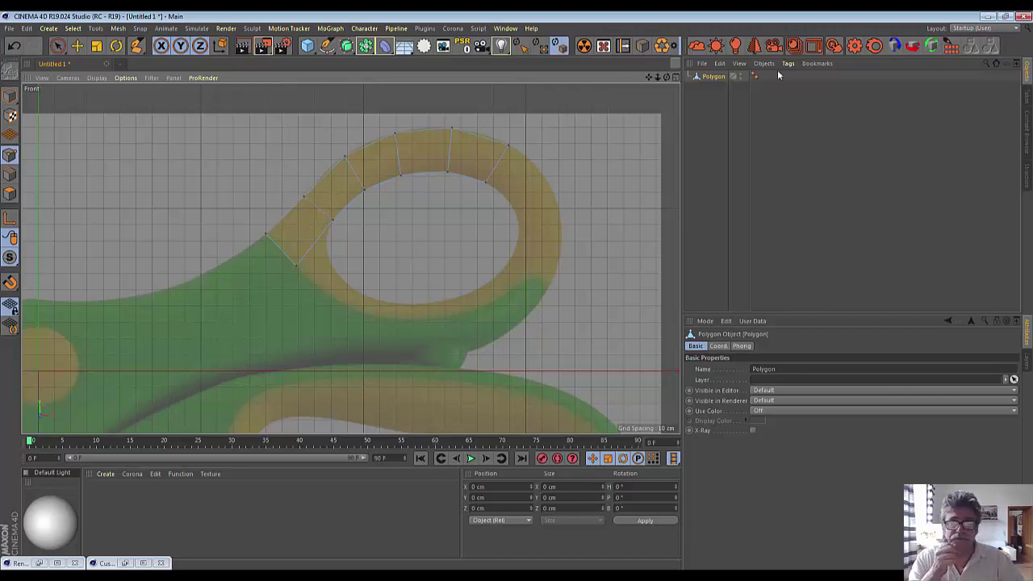
Add a triangle on the ring's upper right edge
click(509, 146)
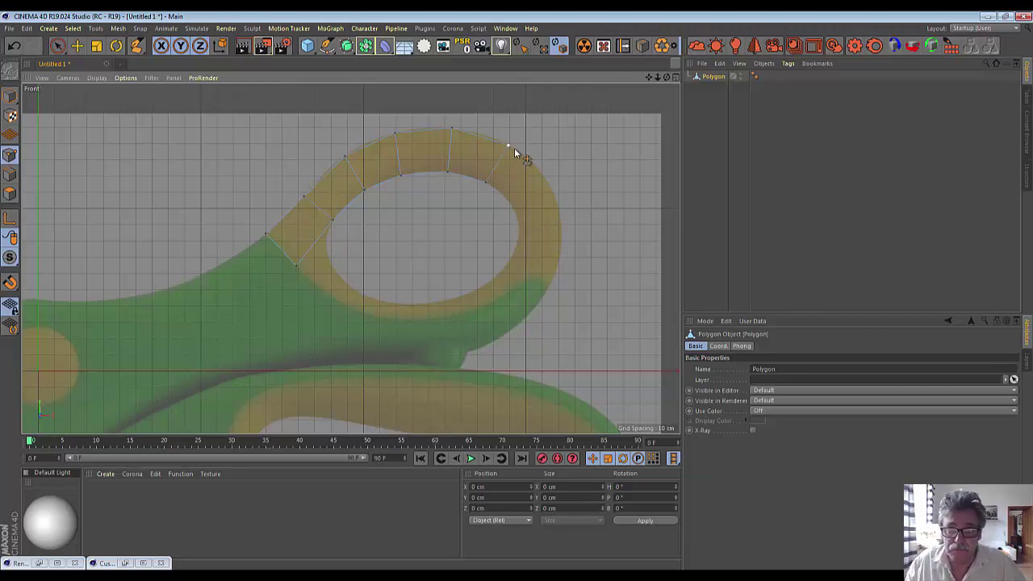
click(545, 181)
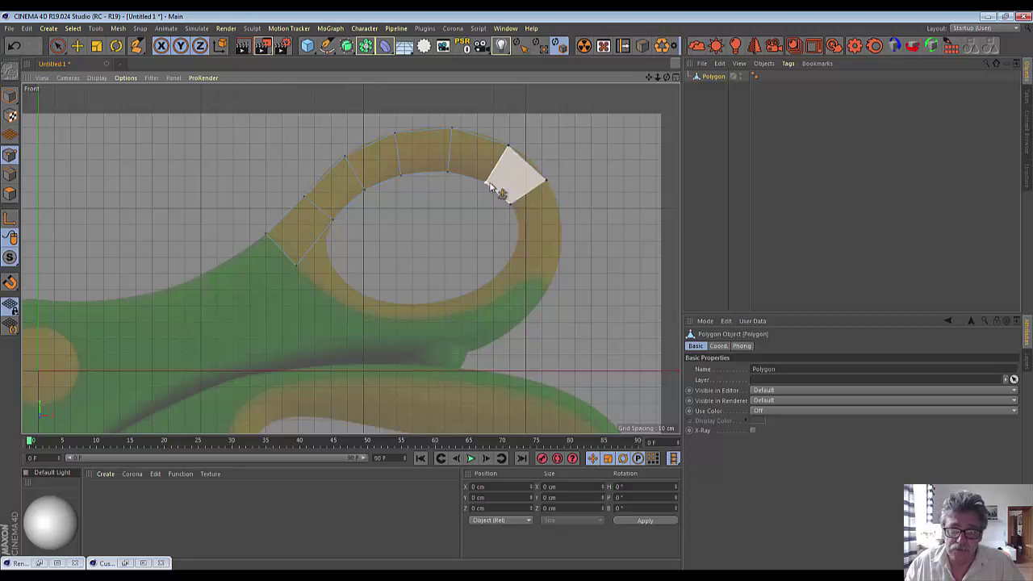
click(486, 183)
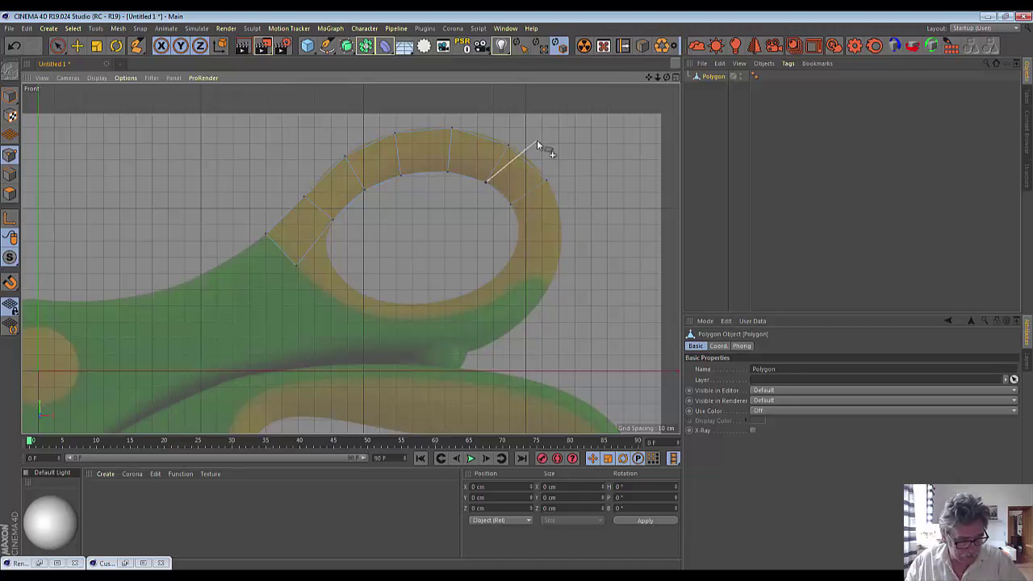
key(Escape)
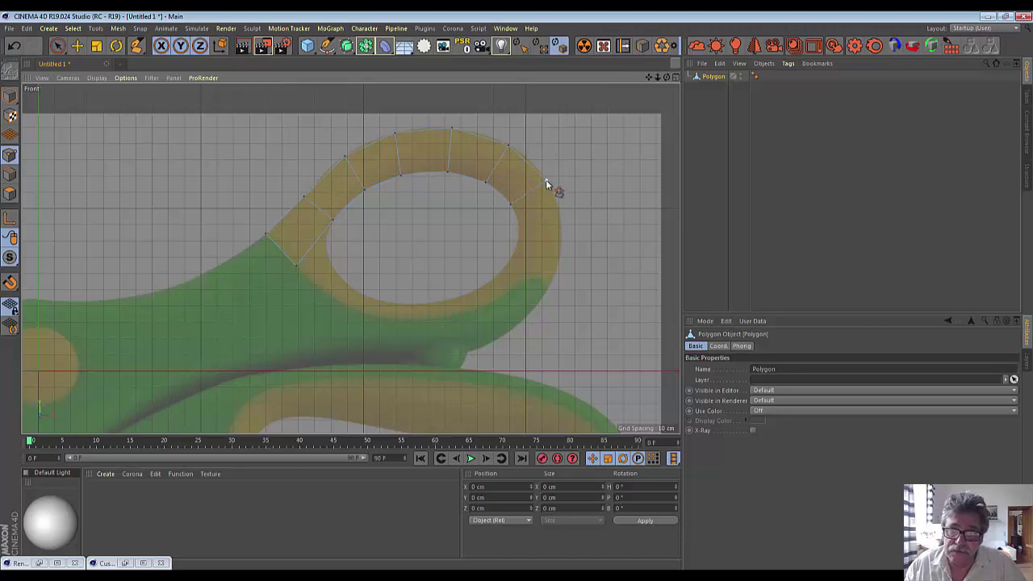
Add quads running down the ring's right side
click(546, 181)
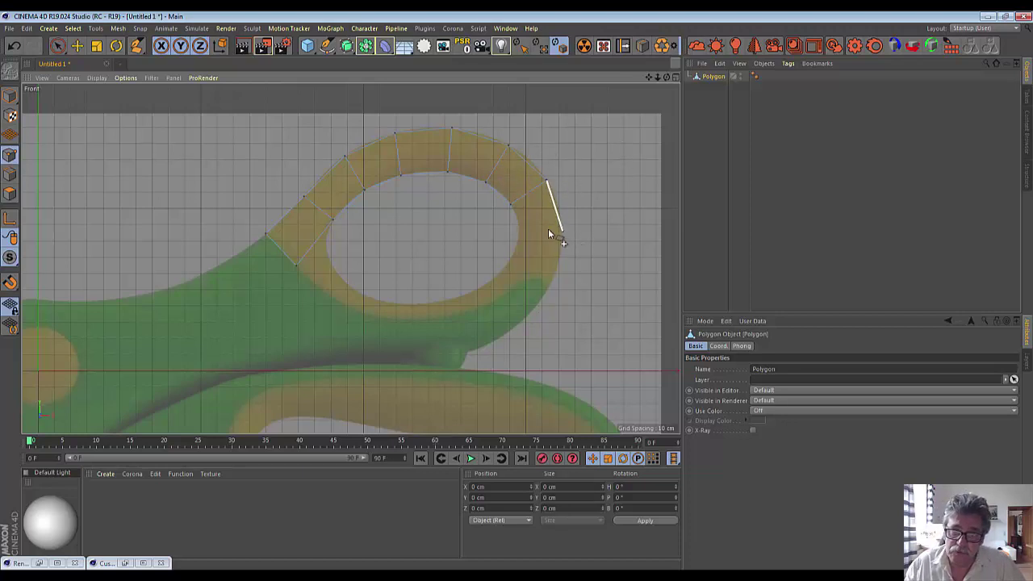
click(520, 235)
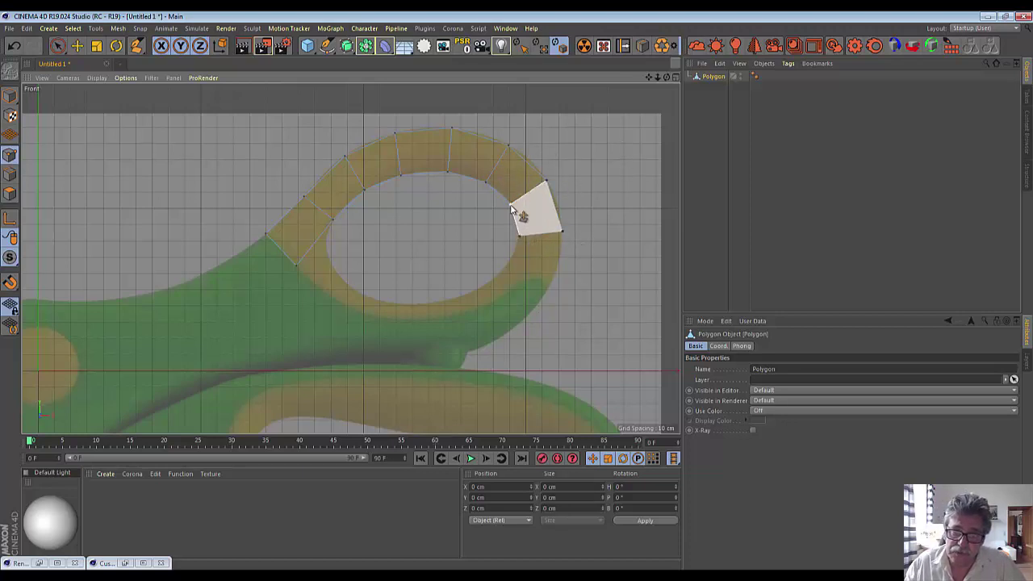
double_click(511, 207)
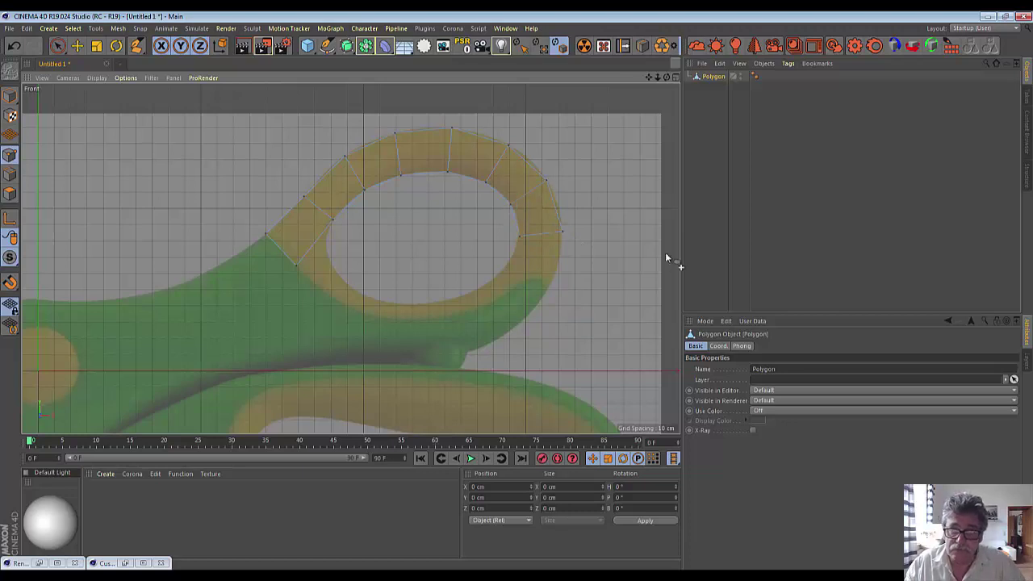
click(547, 282)
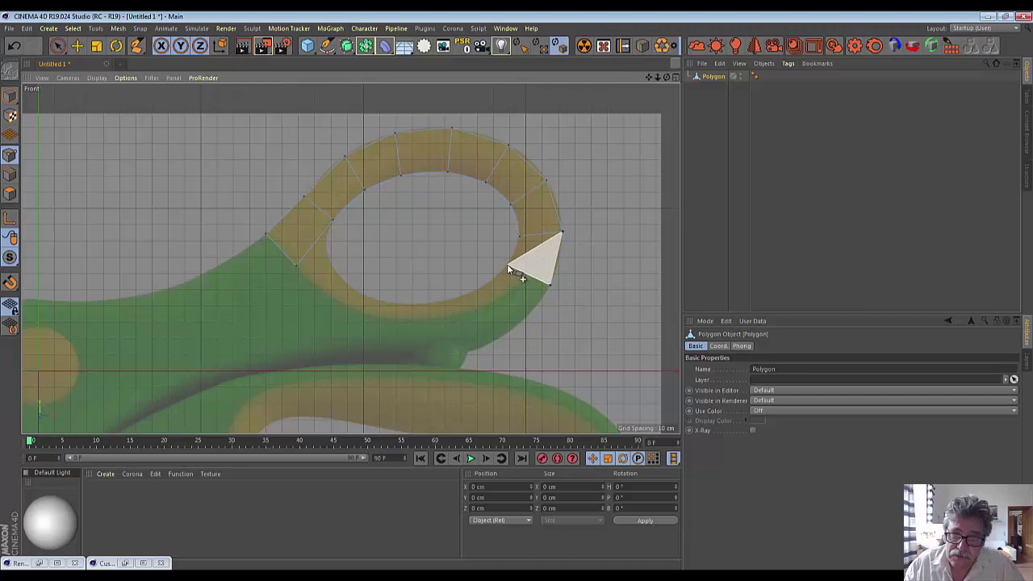
double_click(519, 237)
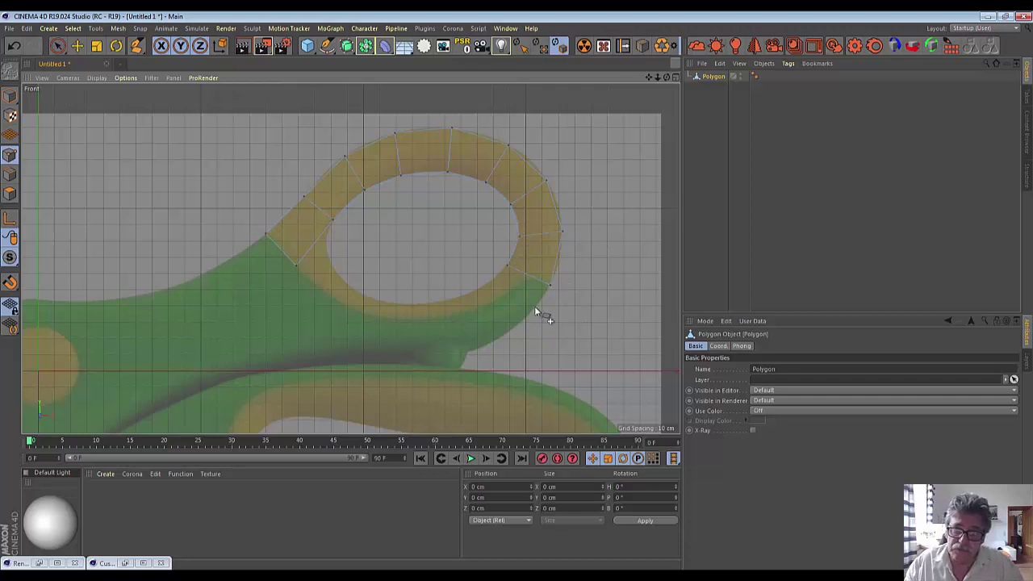
Add the lower-right quads and a triangle at the ring's bottom
click(548, 284)
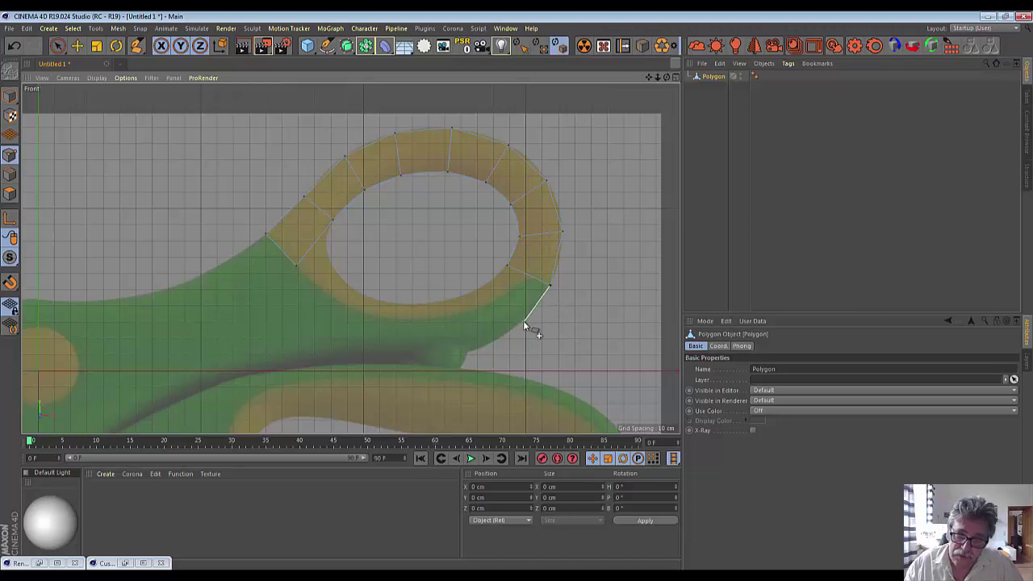
click(523, 322)
click(483, 286)
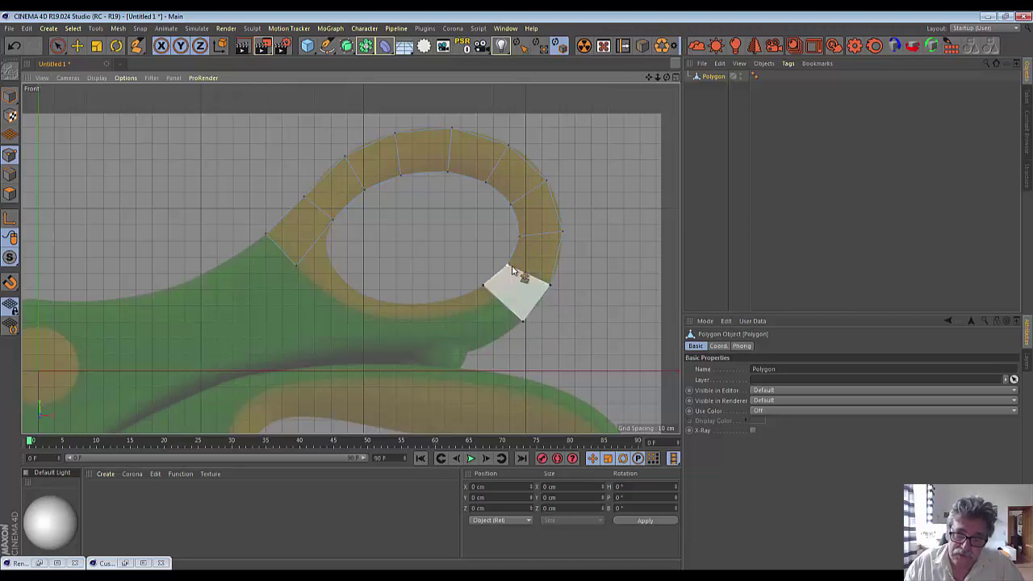
click(509, 267)
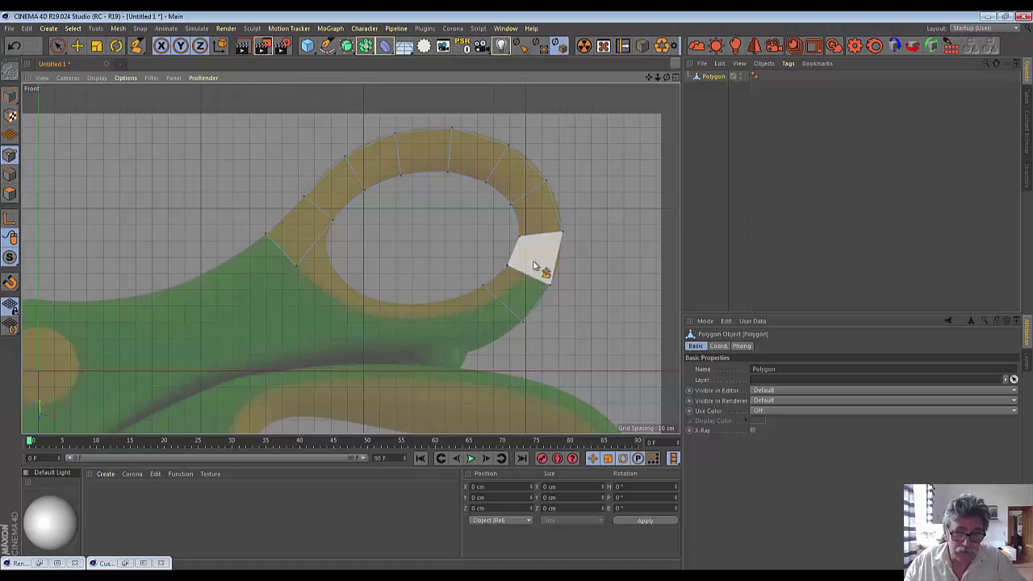
click(534, 266)
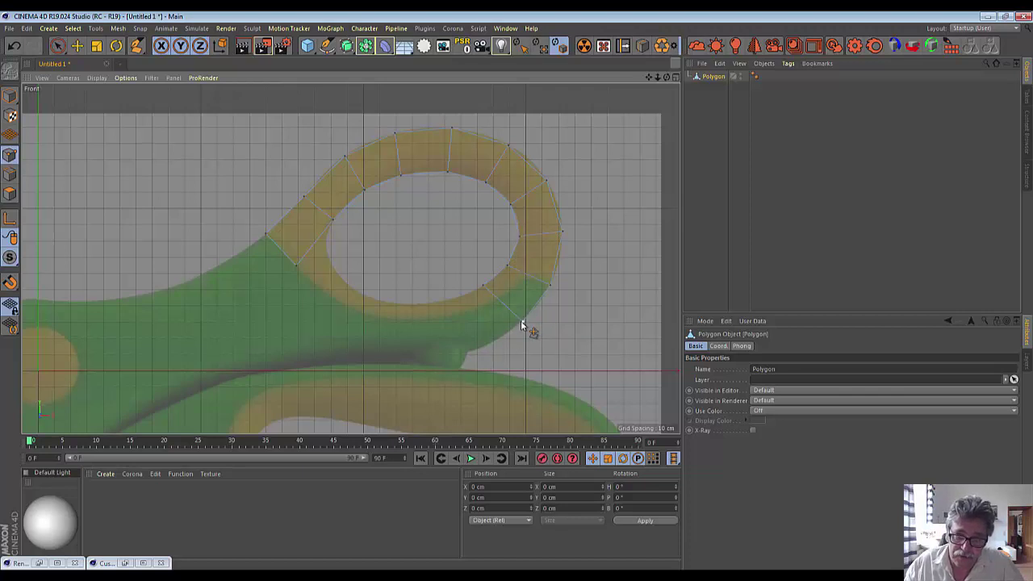
click(482, 346)
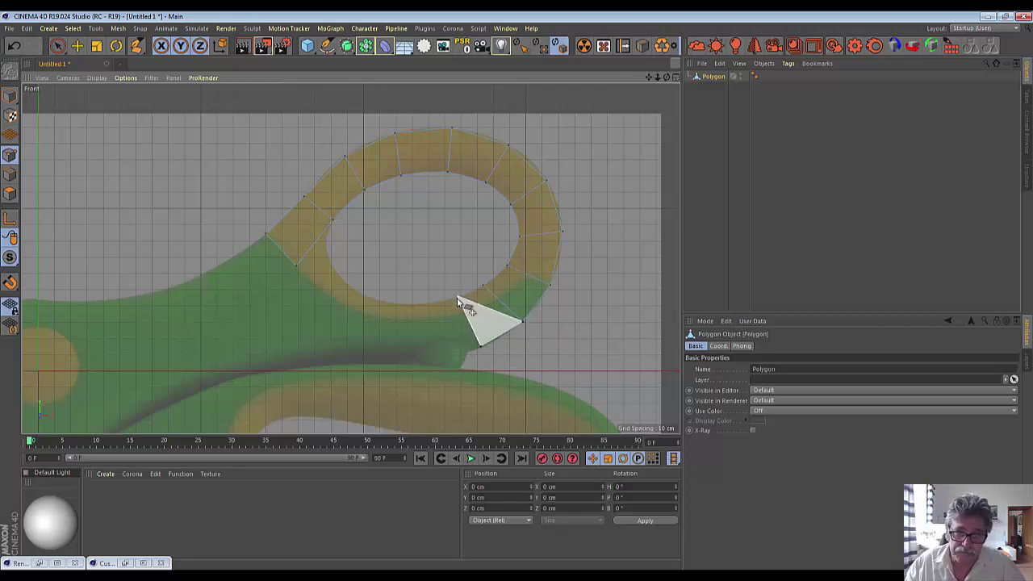
click(481, 287)
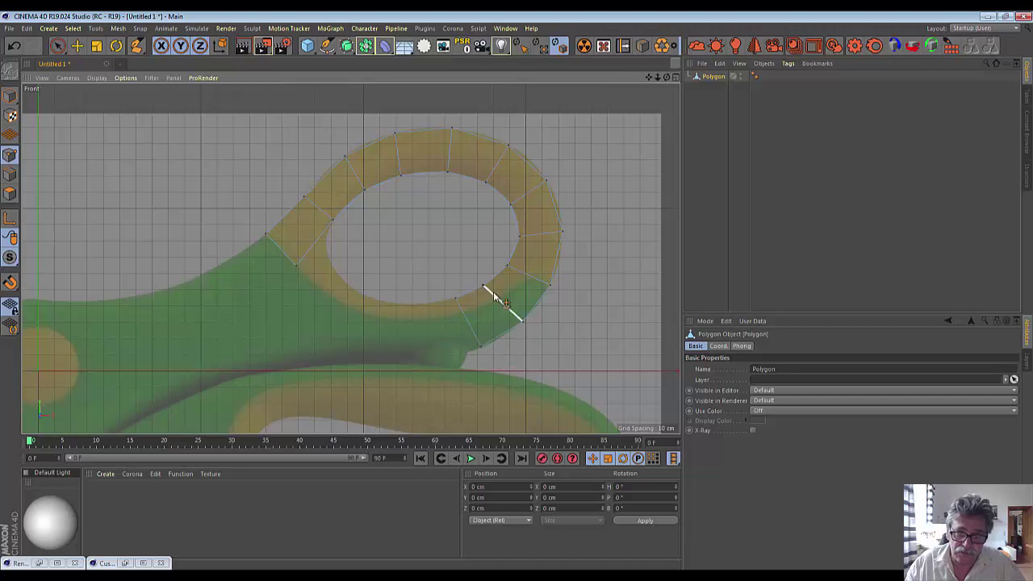
key(Escape)
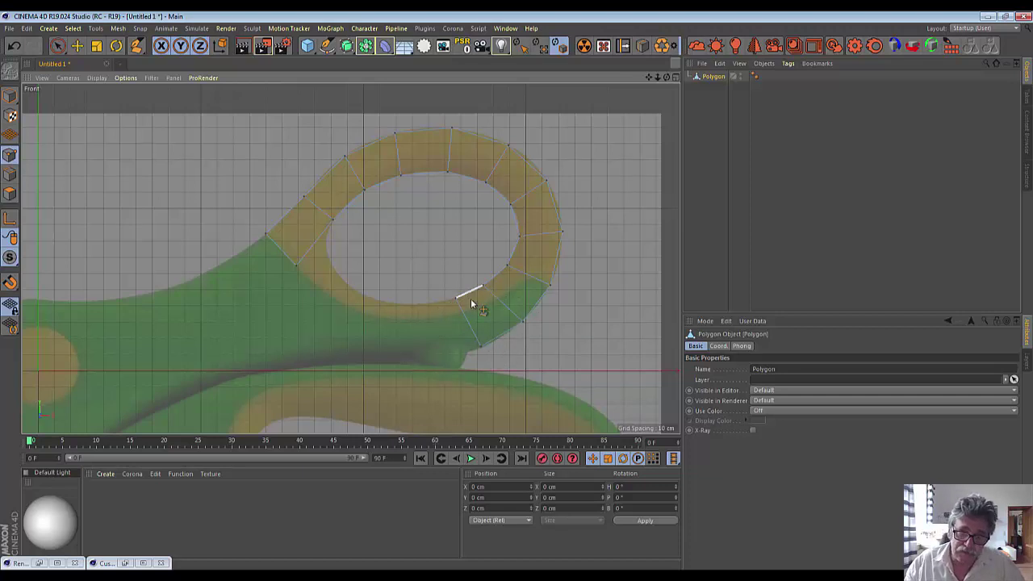
Close the ring with bottom quads joining it to the neck
click(481, 348)
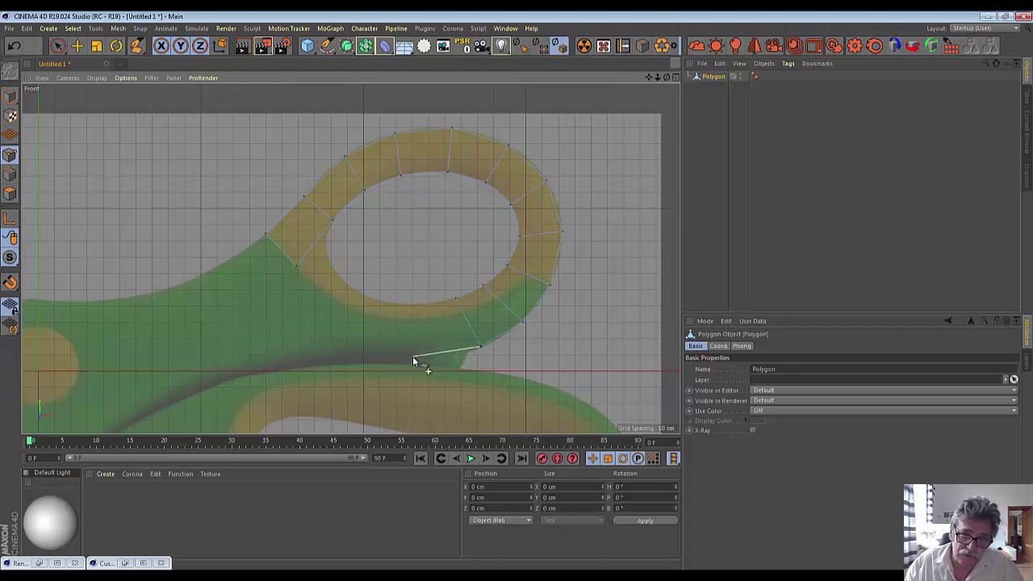
click(418, 356)
click(420, 305)
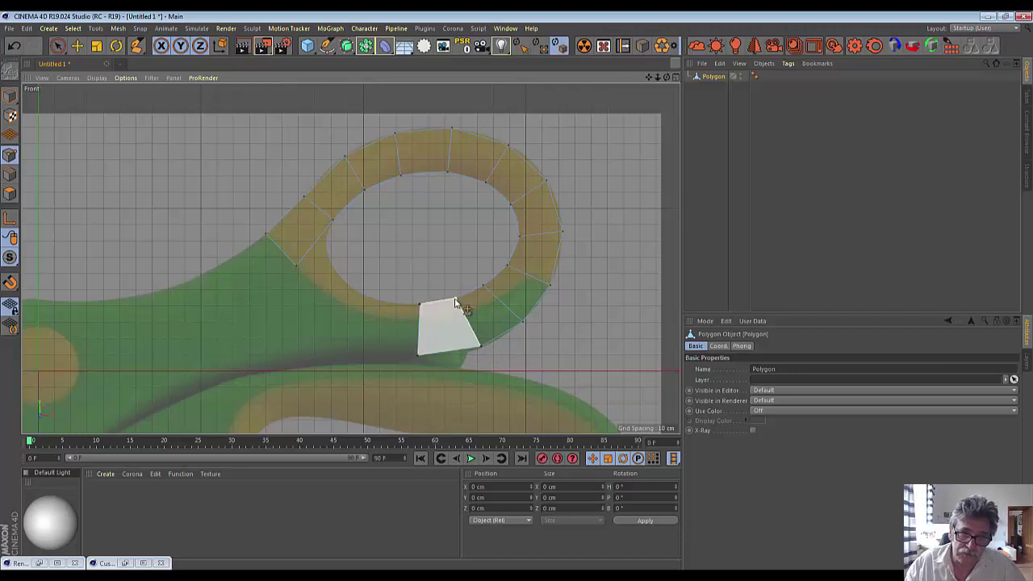
click(457, 302)
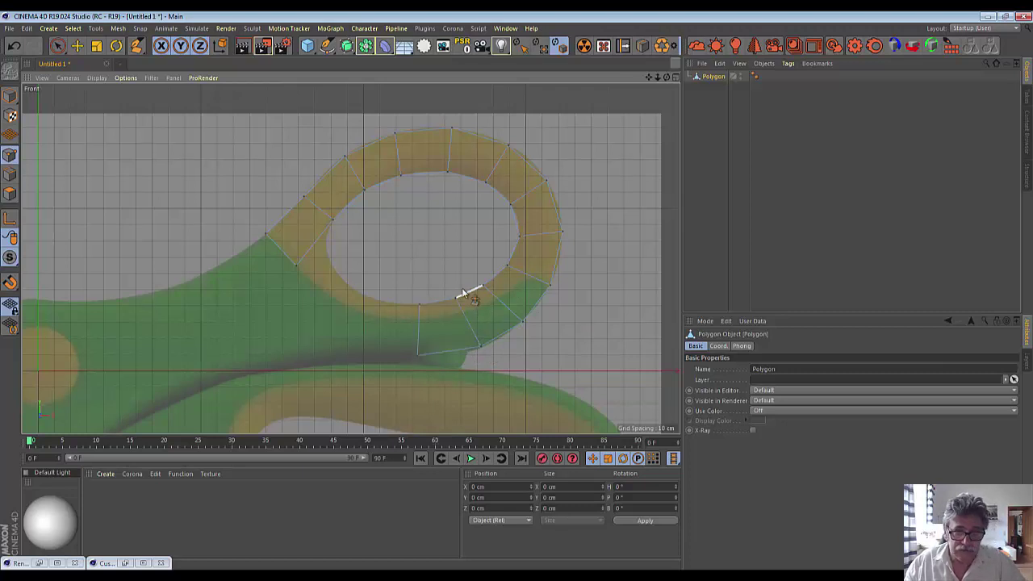
click(367, 355)
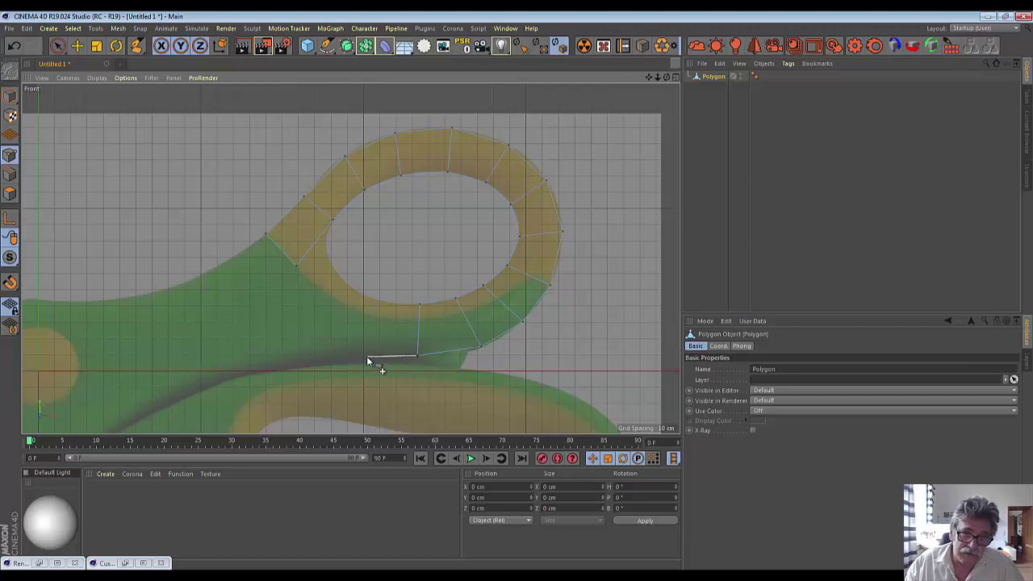
click(378, 302)
click(419, 306)
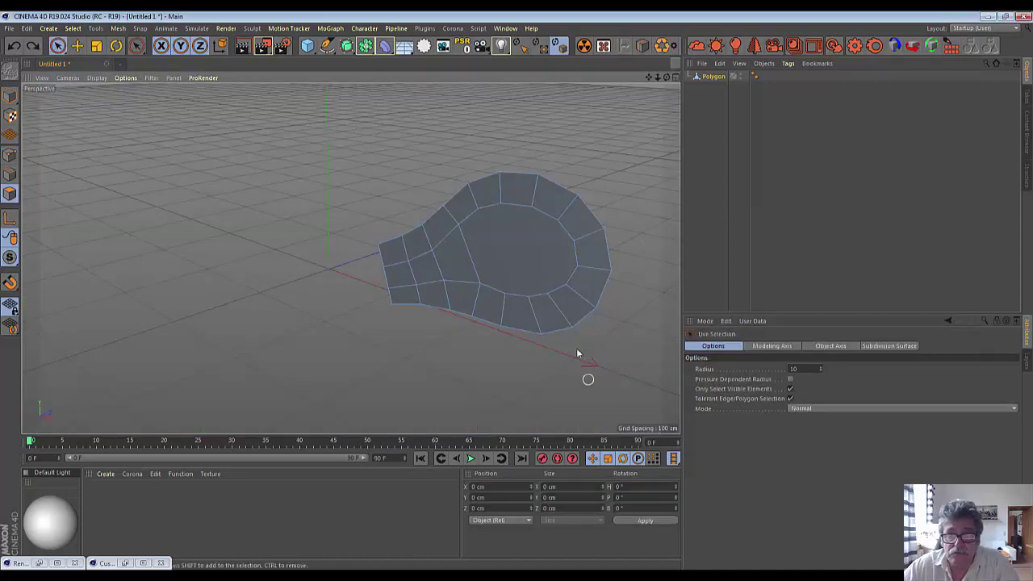
click(510, 239)
click(509, 290)
click(517, 242)
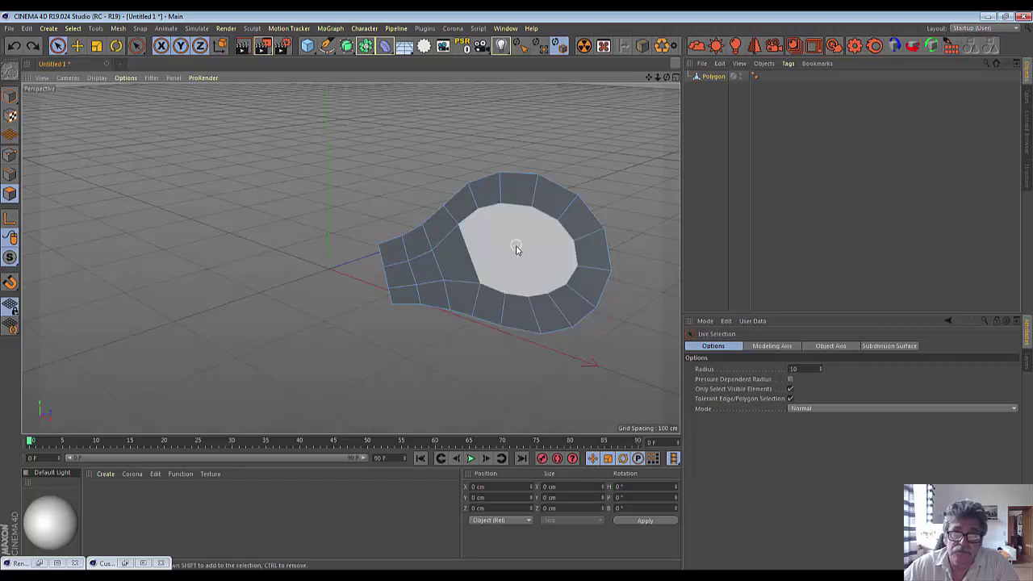
click(468, 256)
drag(460, 260, 438, 267)
click(393, 272)
click(452, 266)
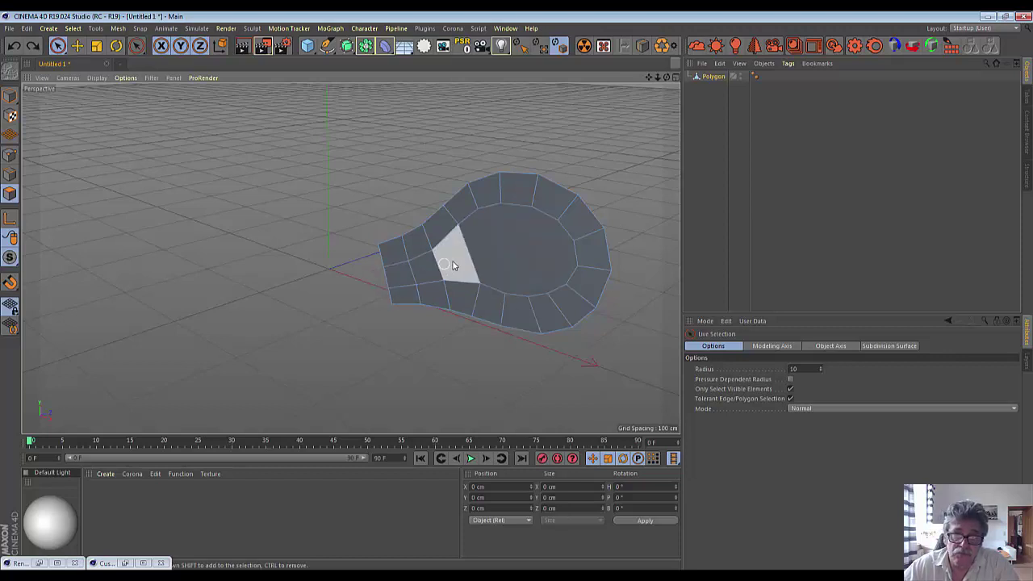
click(473, 256)
click(415, 274)
click(477, 253)
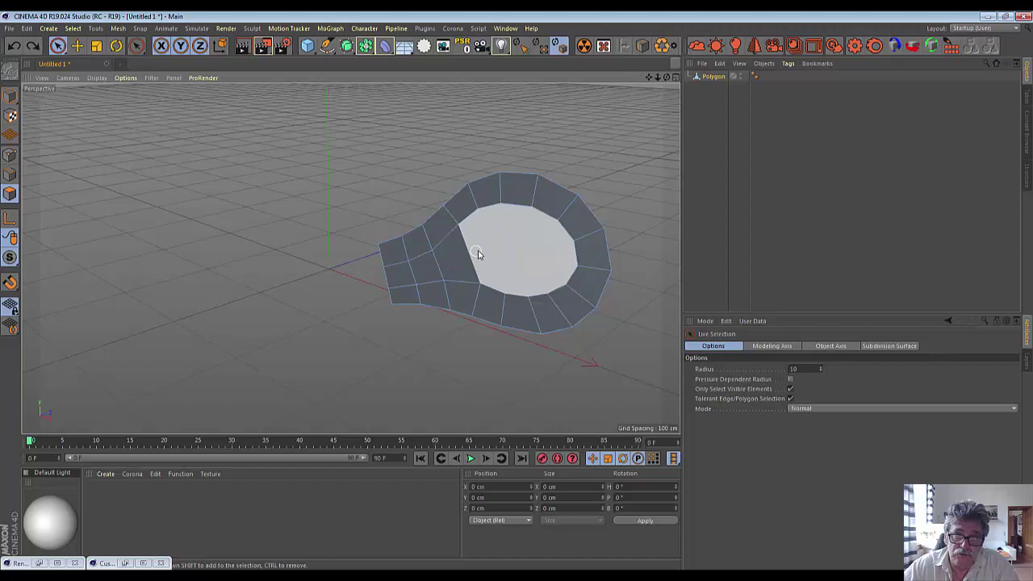
click(519, 252)
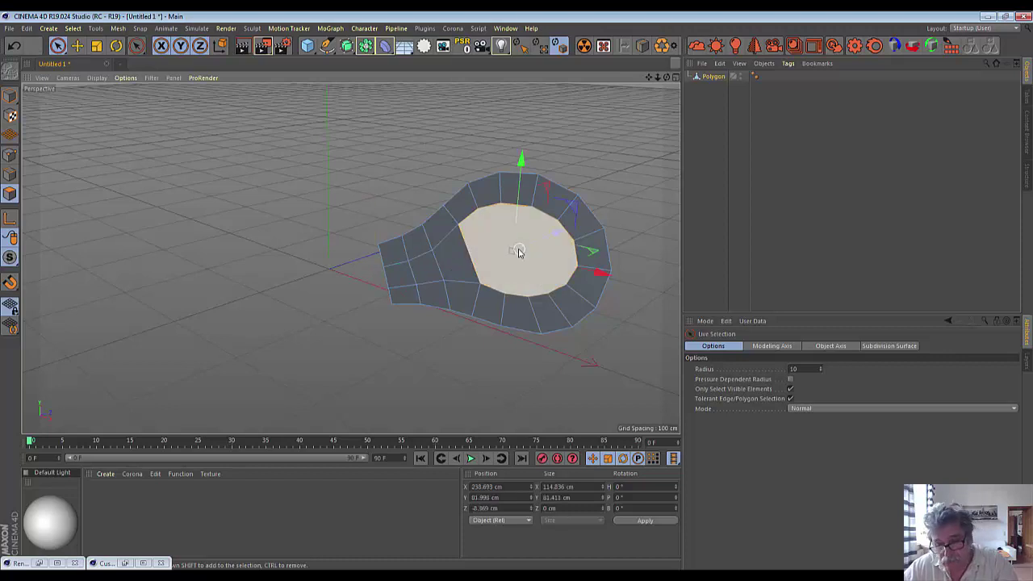
key(Delete)
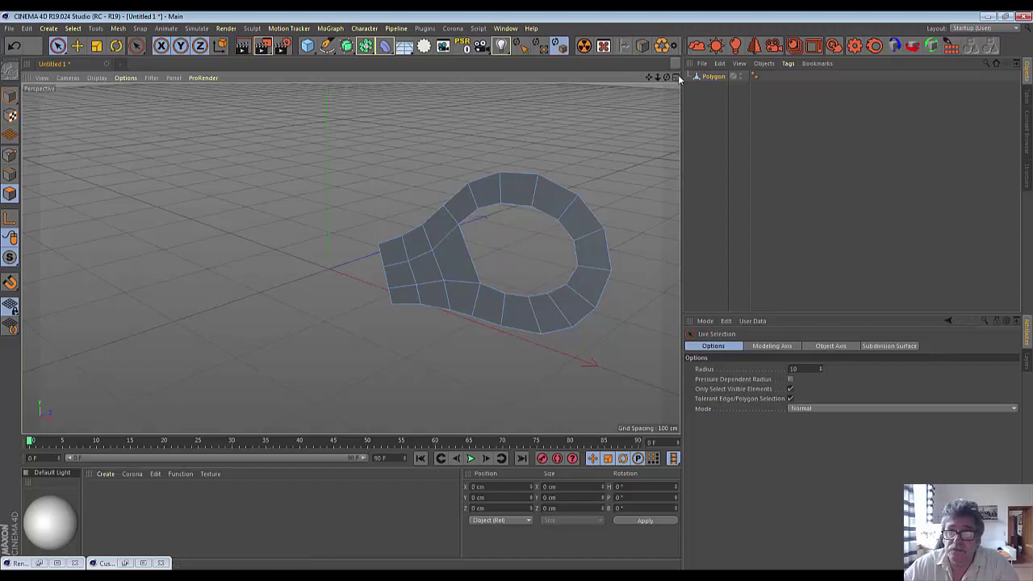
Maximize the Front view, zoom out and pan to frame the whole scissors reference
click(676, 77)
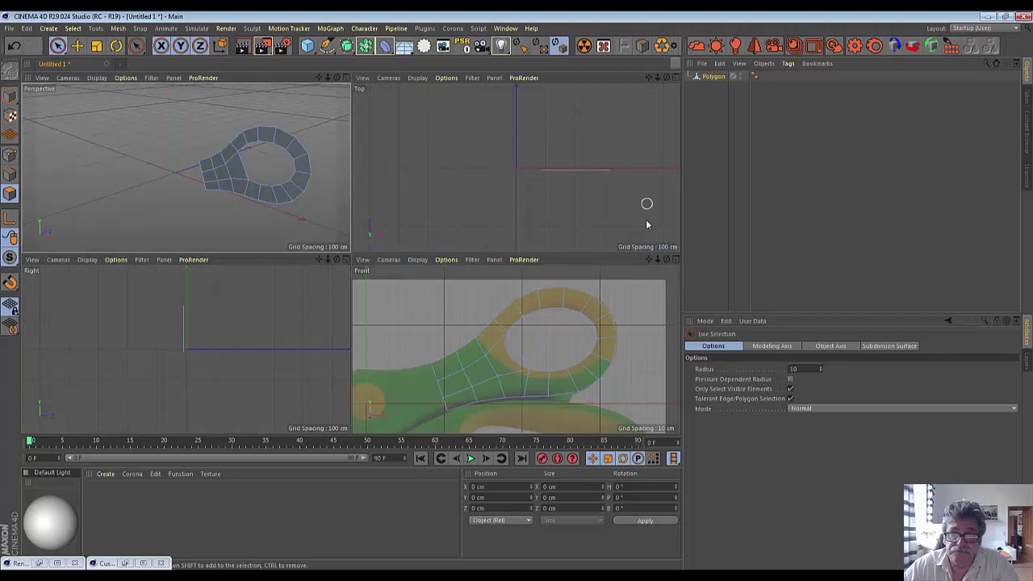
click(674, 259)
scroll(129, 270, down, 3)
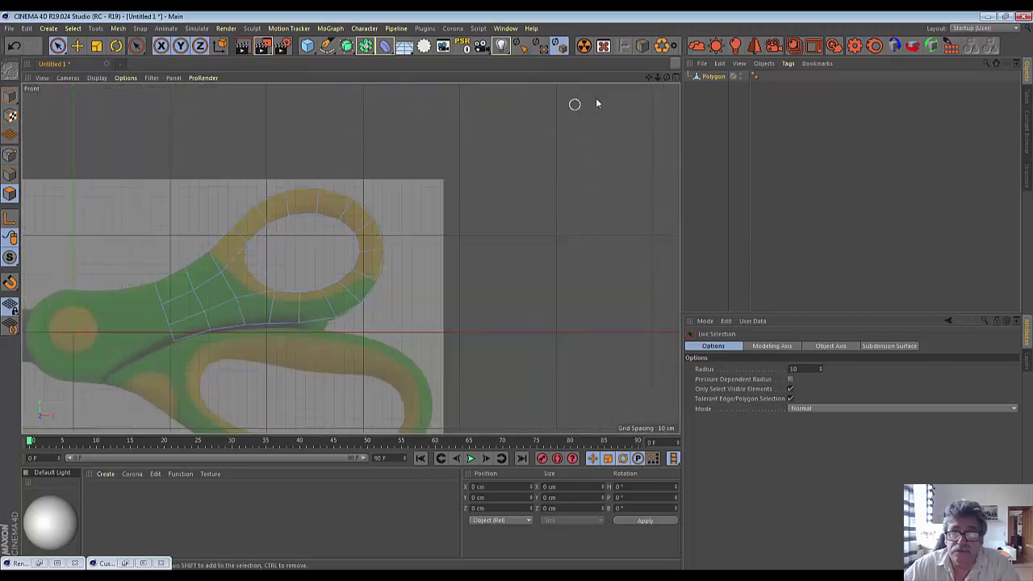
mouse_move(648, 78)
mouse_down()
mouse_move(351, 258)
mouse_move(330, 246)
mouse_up()
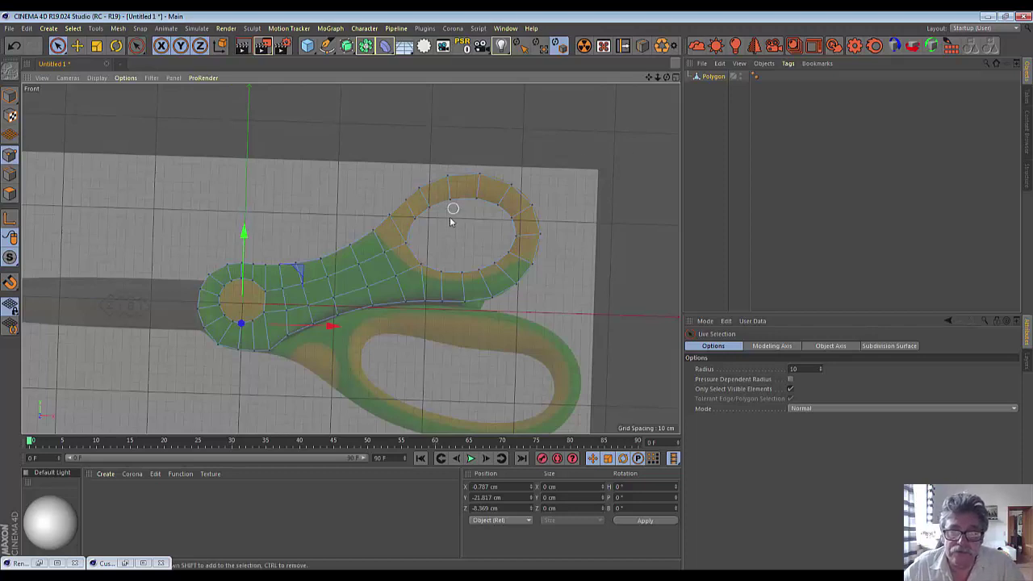
Nudge ring and lower-neck points with the Move gizmo to match the reference outline
click(407, 243)
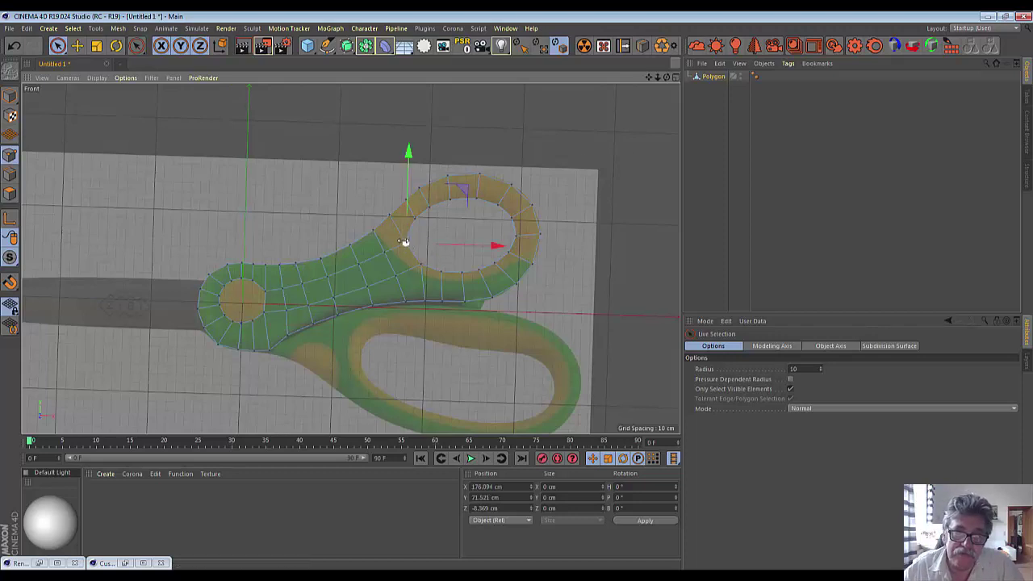
drag(407, 153, 408, 147)
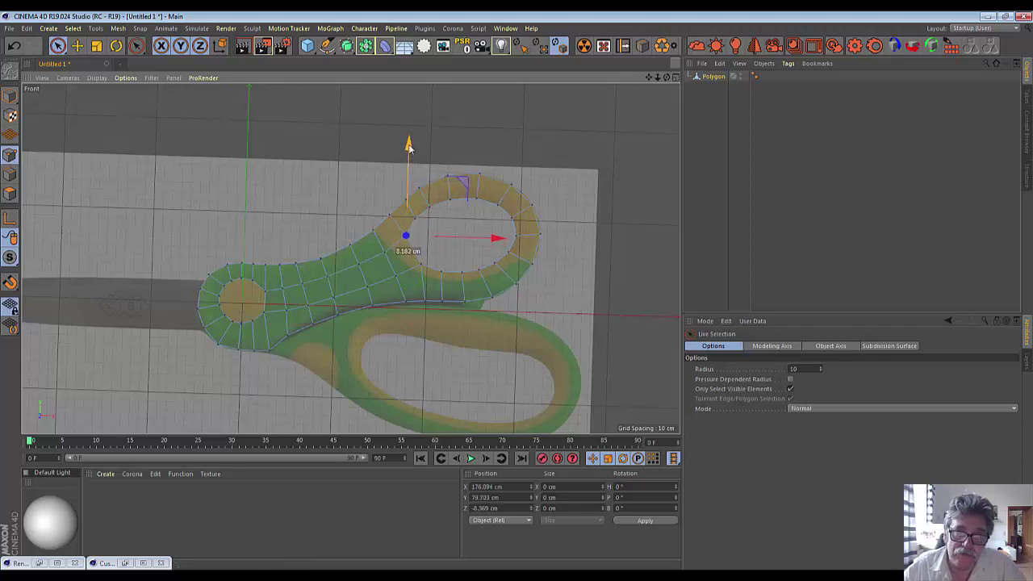
click(421, 264)
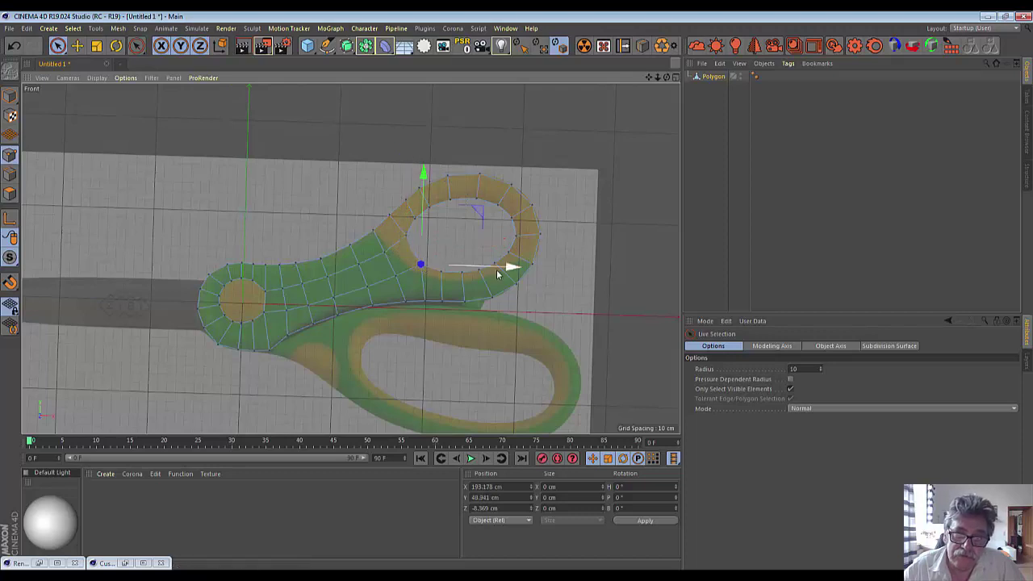
drag(514, 267, 511, 267)
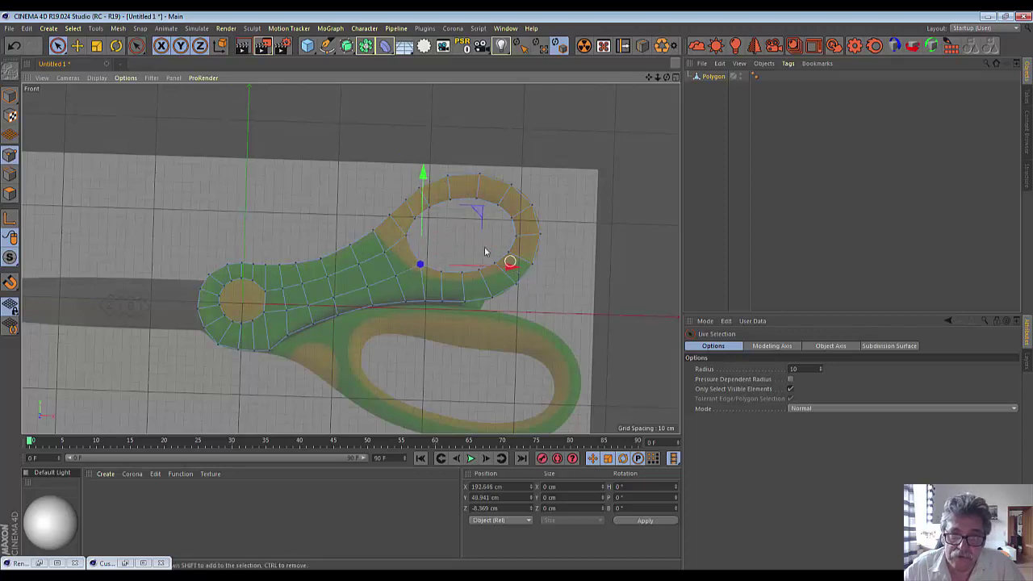
drag(423, 173, 425, 173)
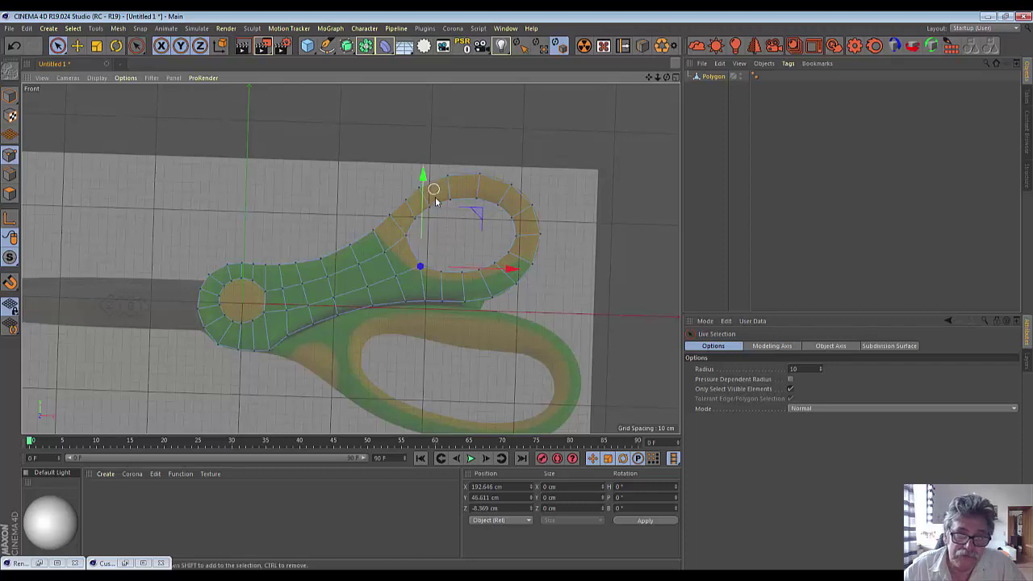
click(384, 251)
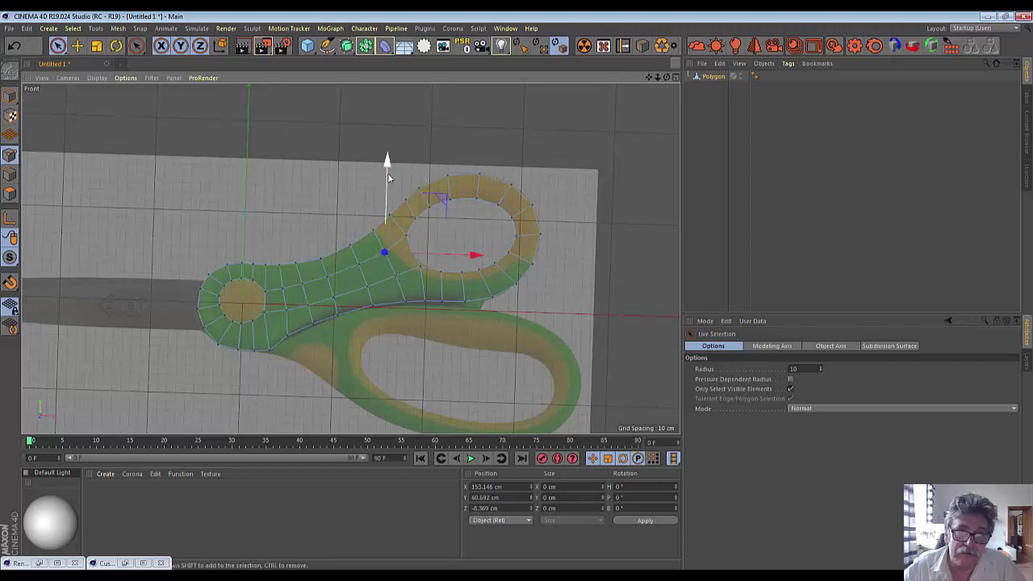
drag(387, 161, 386, 159)
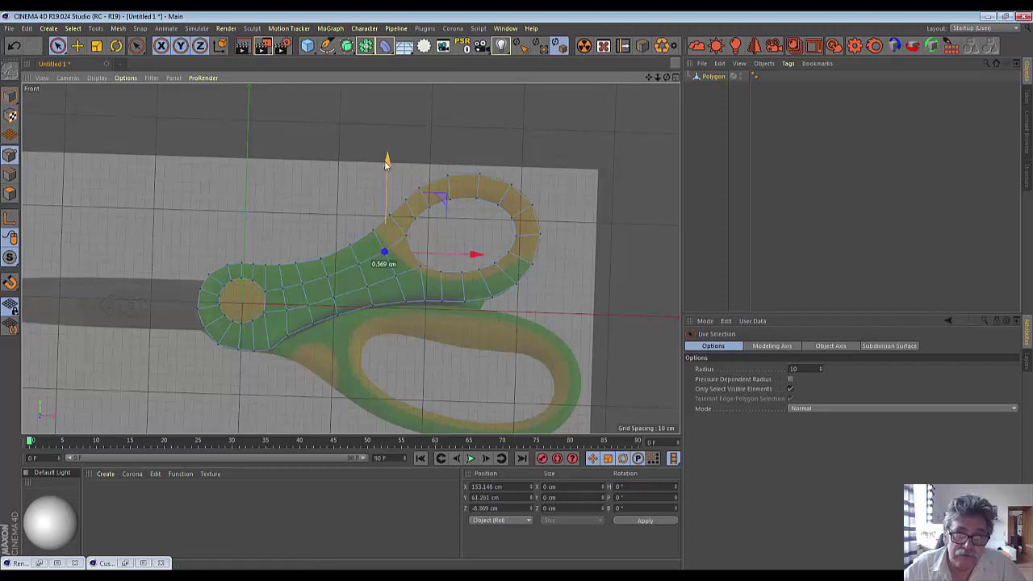
click(407, 302)
drag(496, 305, 487, 304)
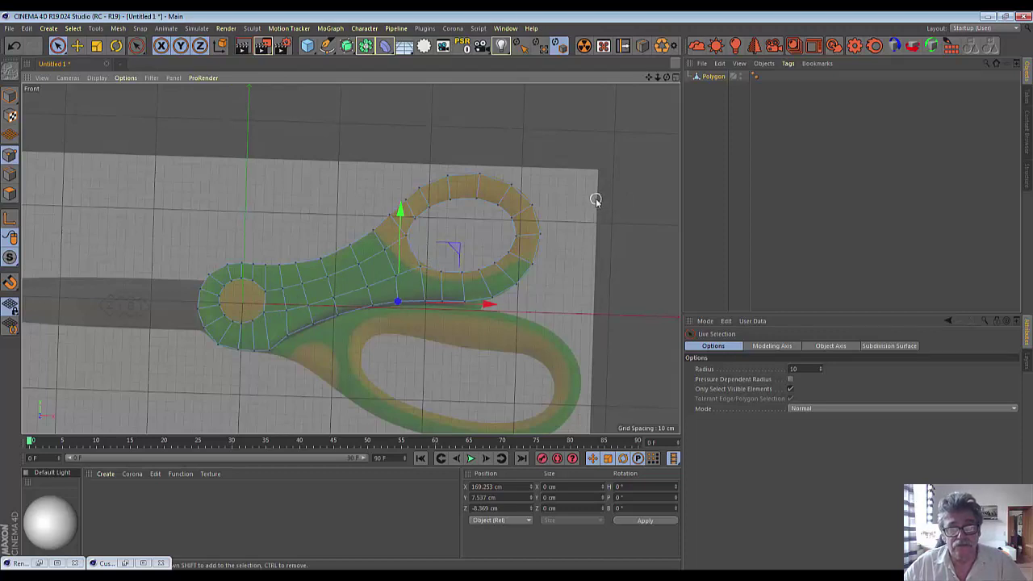
Use Line Cut to slice lengthwise through the neck from pivot circle to finger ring
click(137, 47)
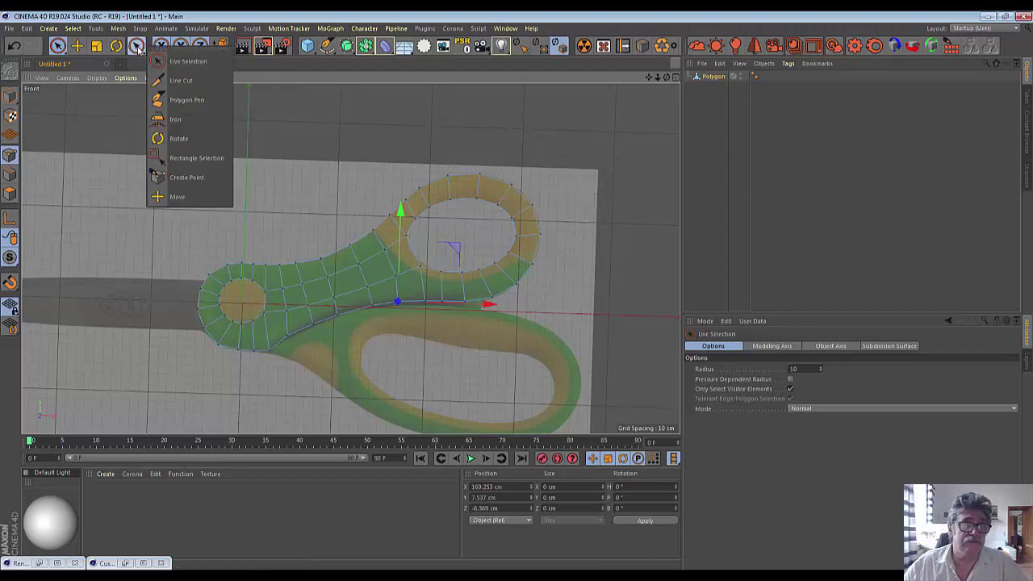
click(180, 80)
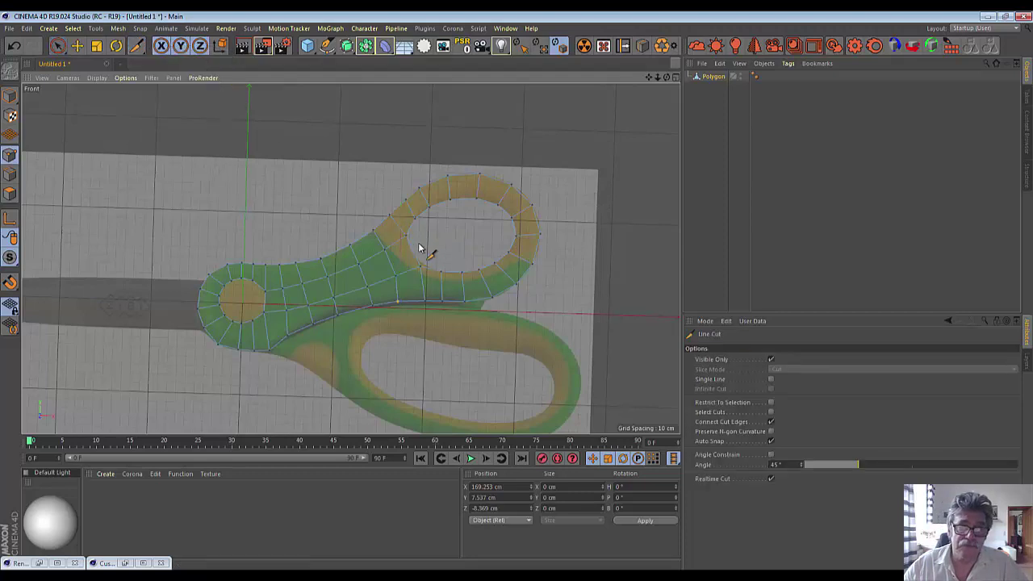
drag(410, 255, 260, 307)
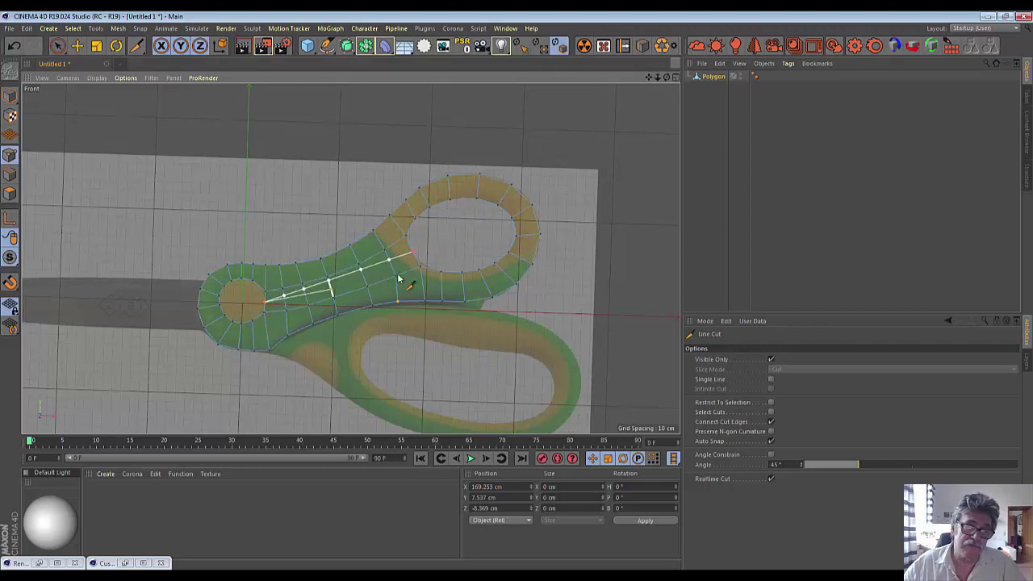
drag(261, 305, 247, 256)
key(Escape)
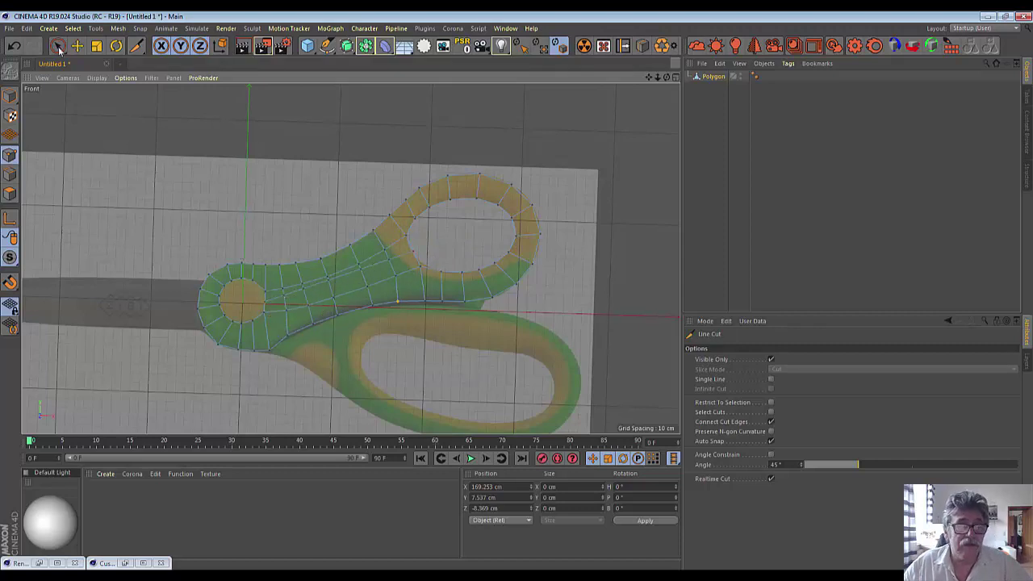
Adjust the first points of the new cut to follow the handle's curve
click(389, 260)
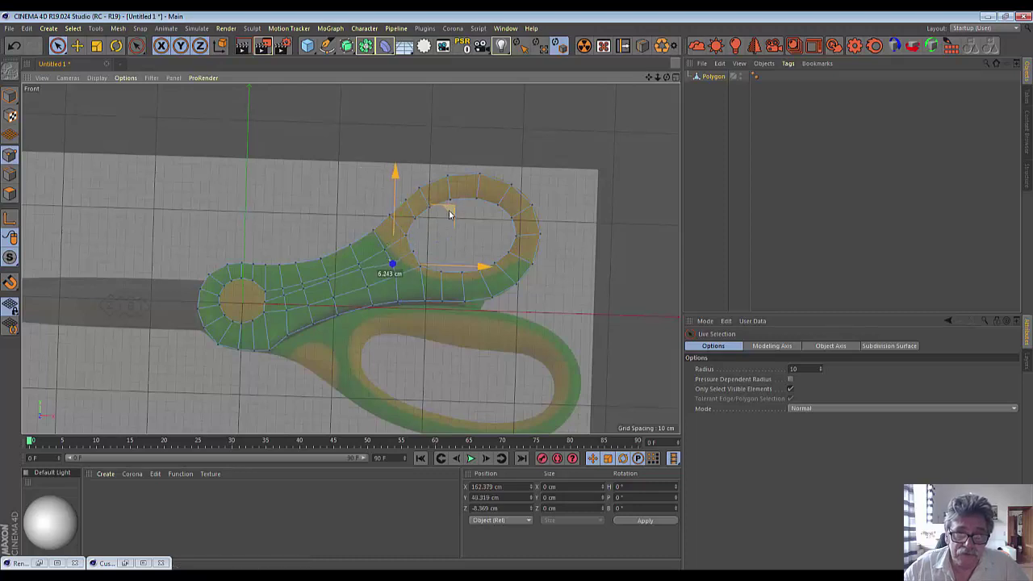
click(361, 268)
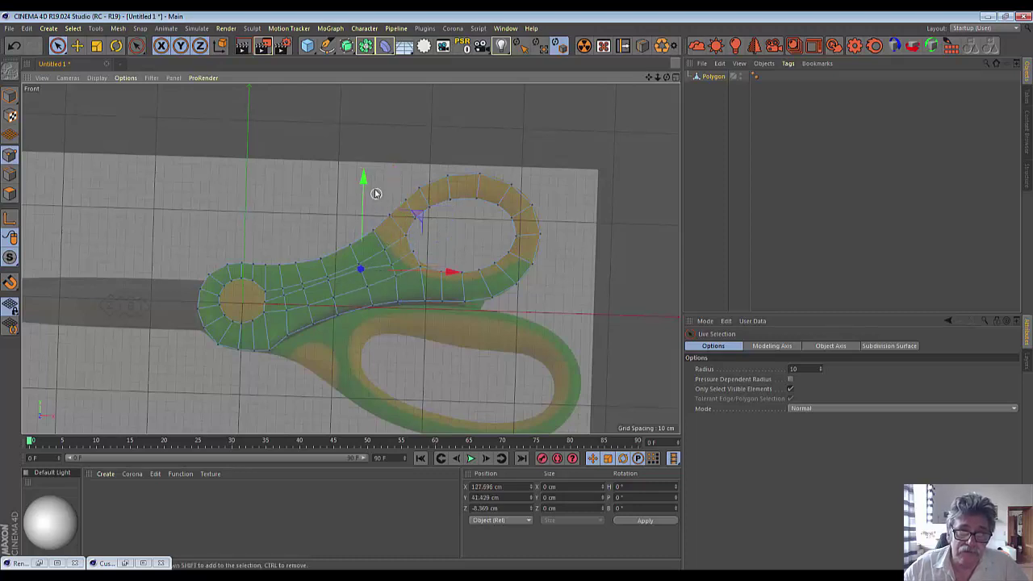
drag(374, 192, 376, 191)
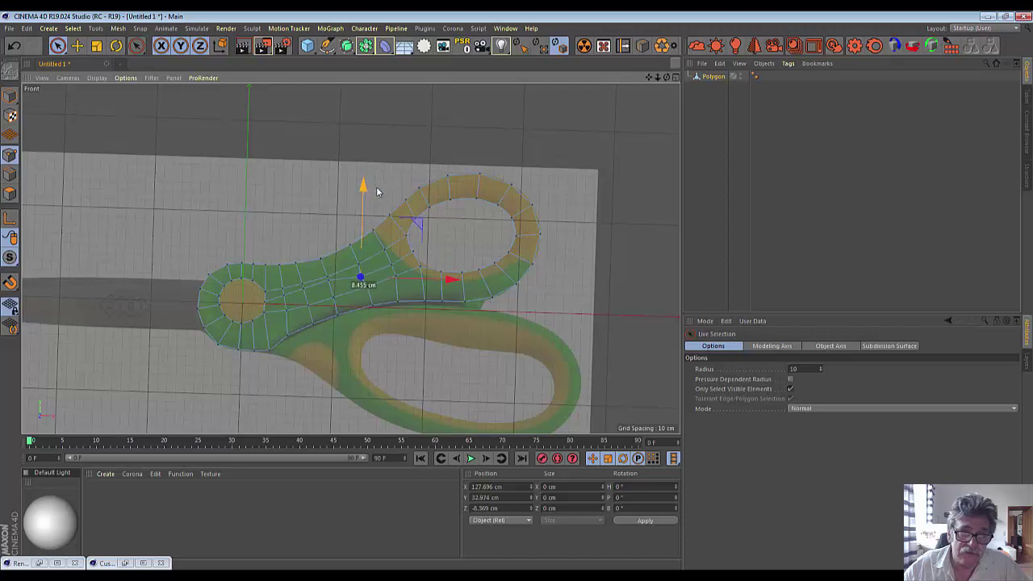
drag(417, 223, 418, 220)
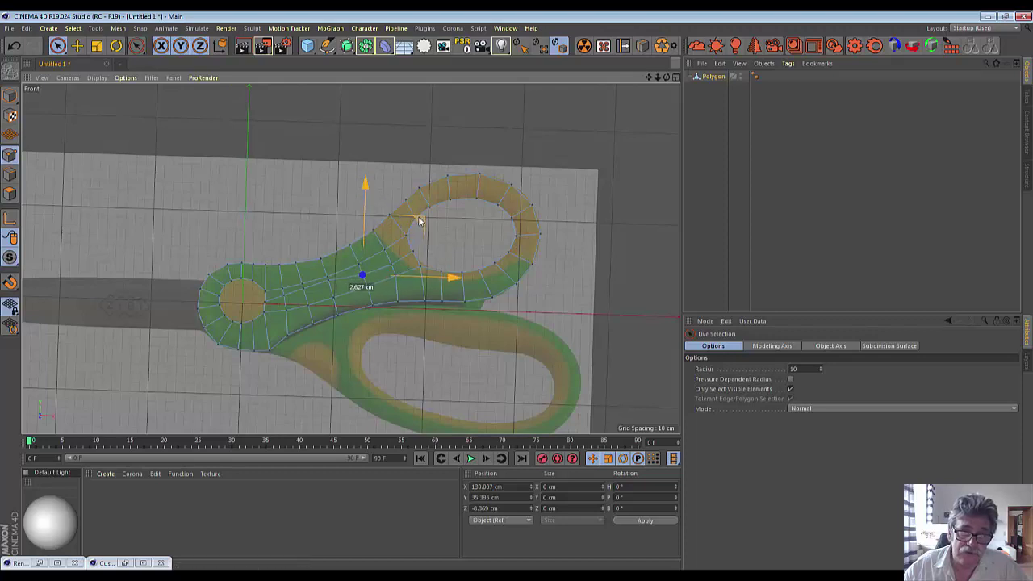
click(328, 281)
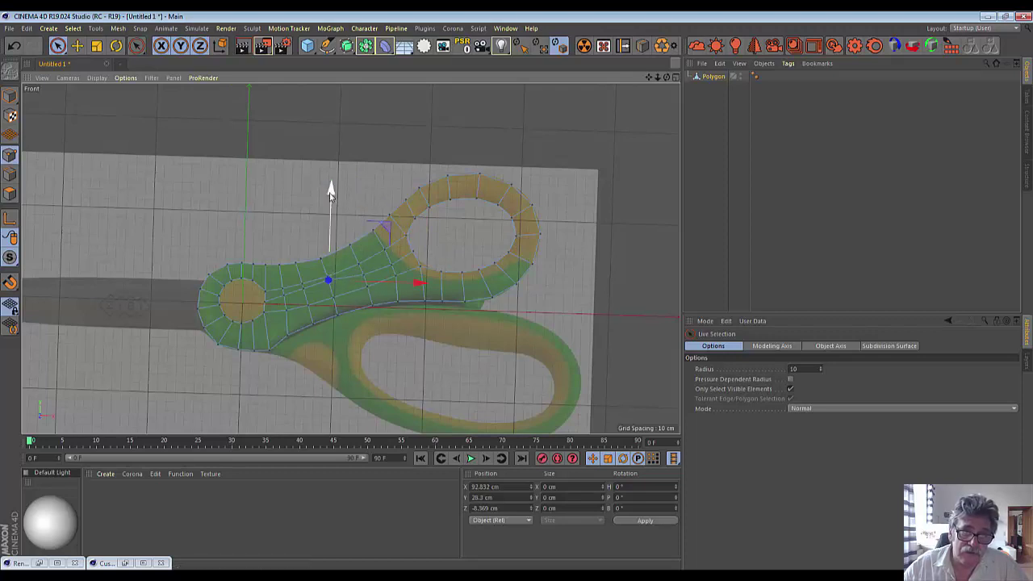
drag(330, 191, 330, 199)
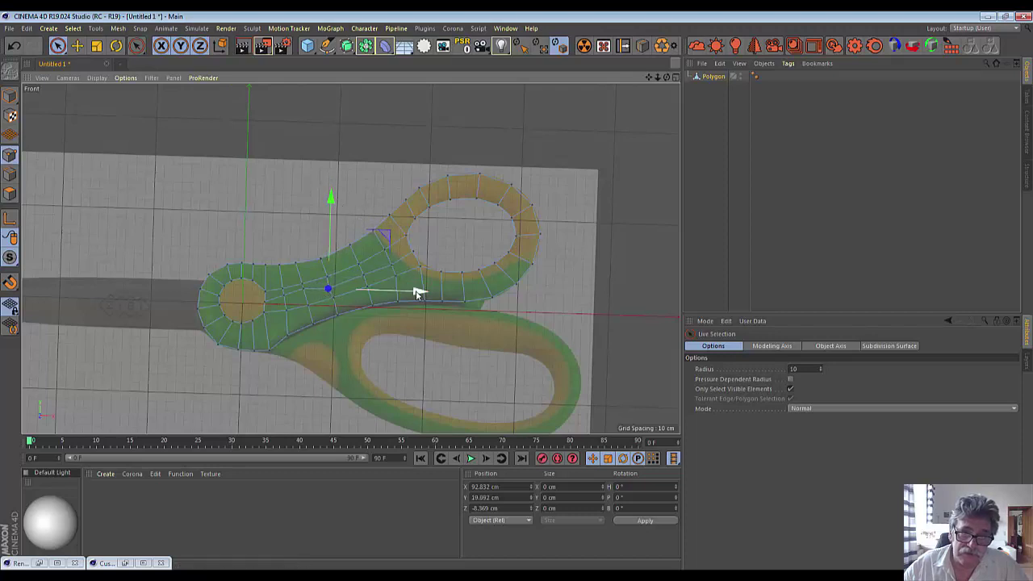
Lower the remaining cut points near the neck end to smooth the curve
click(300, 287)
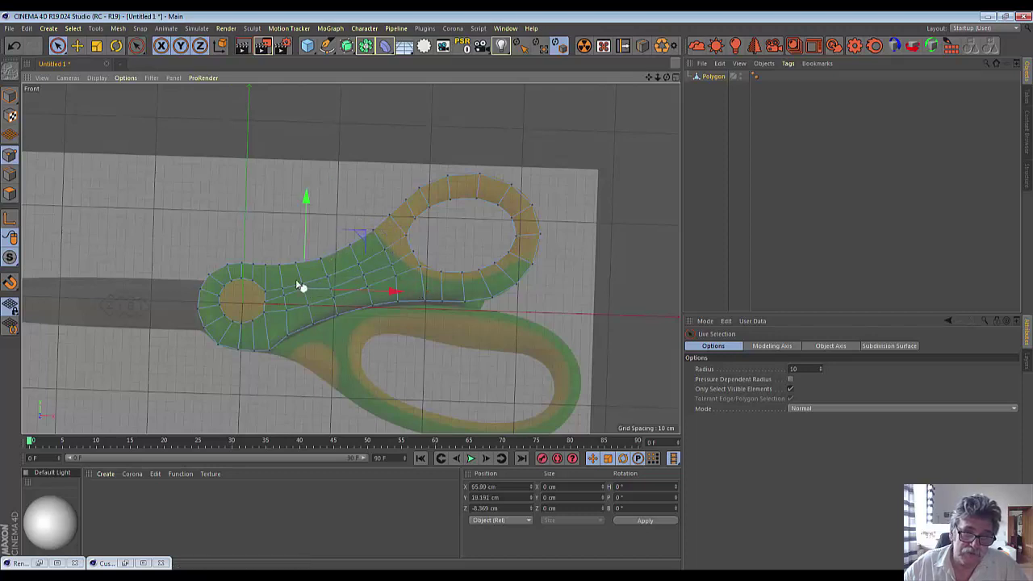
drag(305, 199, 310, 213)
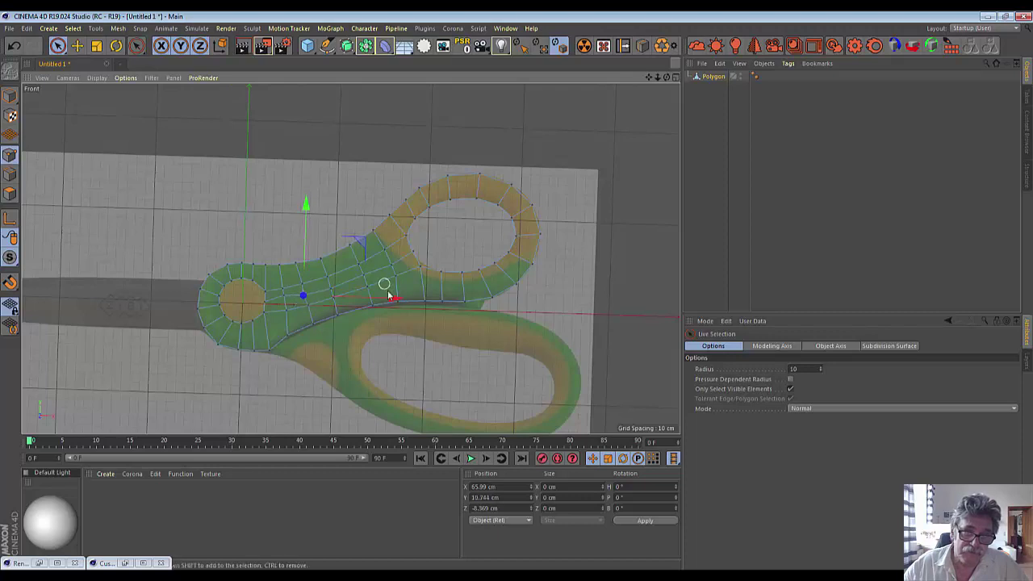
click(284, 300)
drag(285, 202, 293, 215)
click(302, 300)
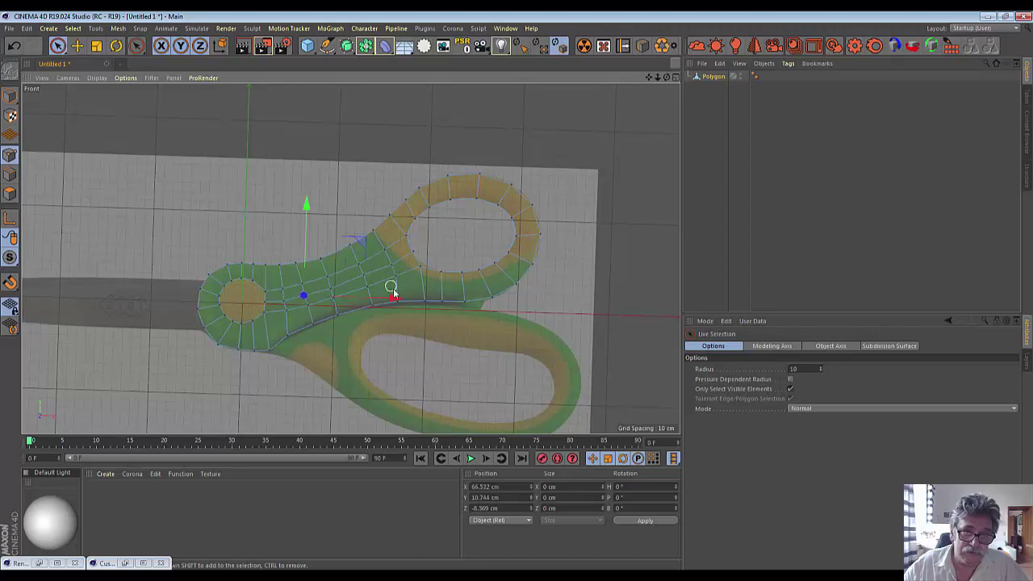
drag(361, 240, 342, 248)
click(287, 300)
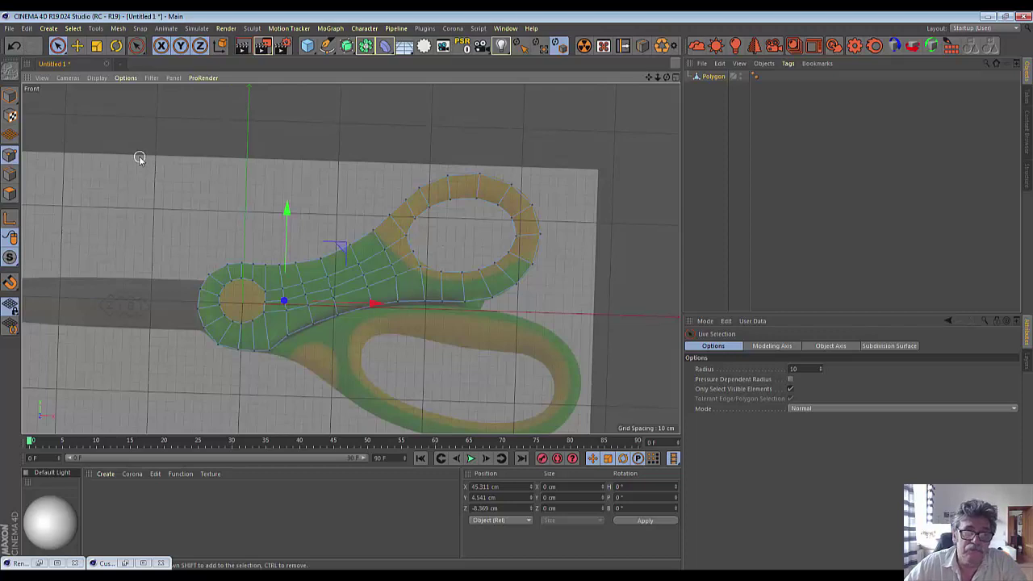
In the maximized Perspective view, select the pivot circle's center polygon for removal
click(677, 77)
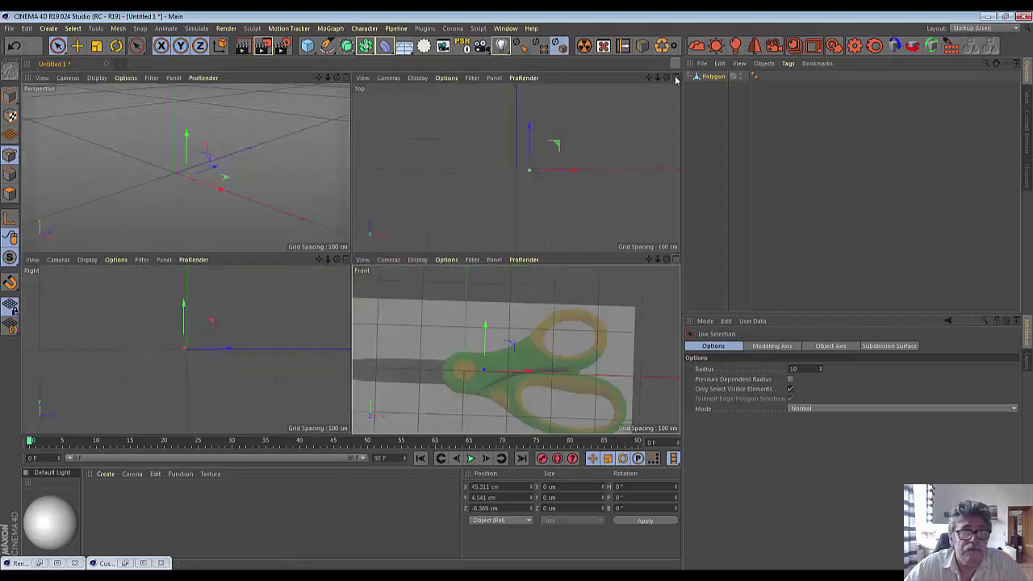
click(346, 78)
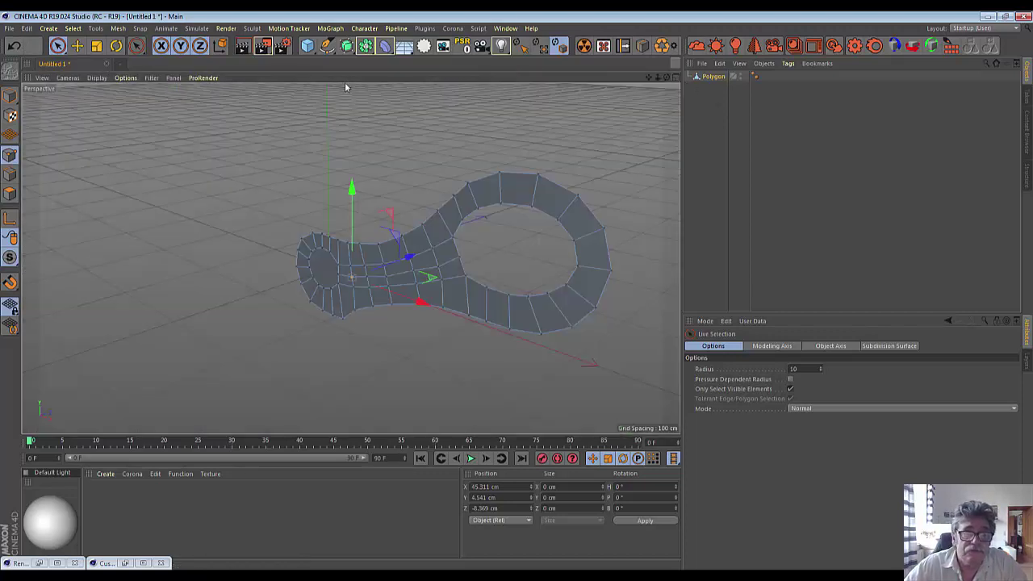
click(10, 194)
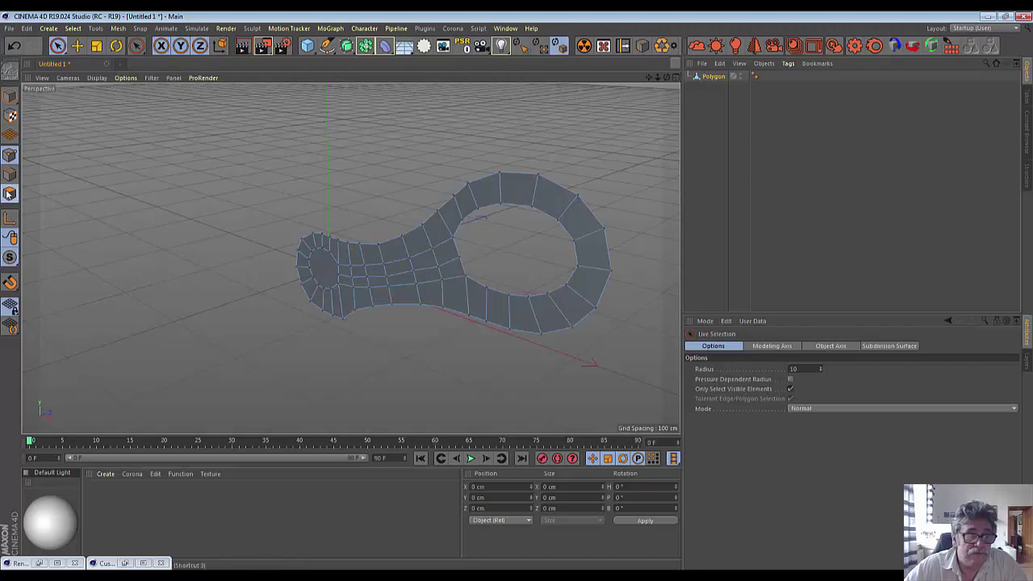
click(326, 275)
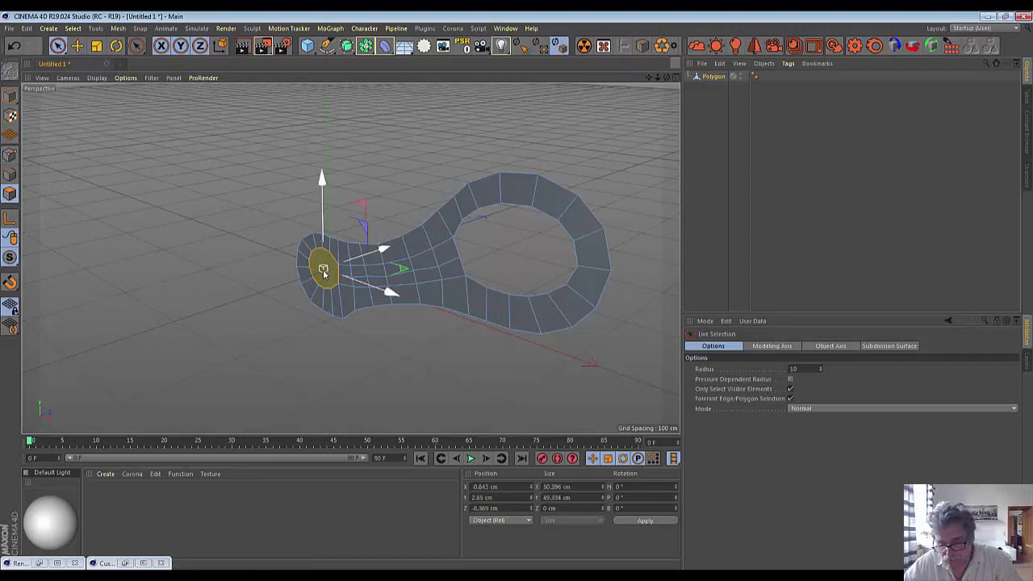
ctrl+click(321, 272)
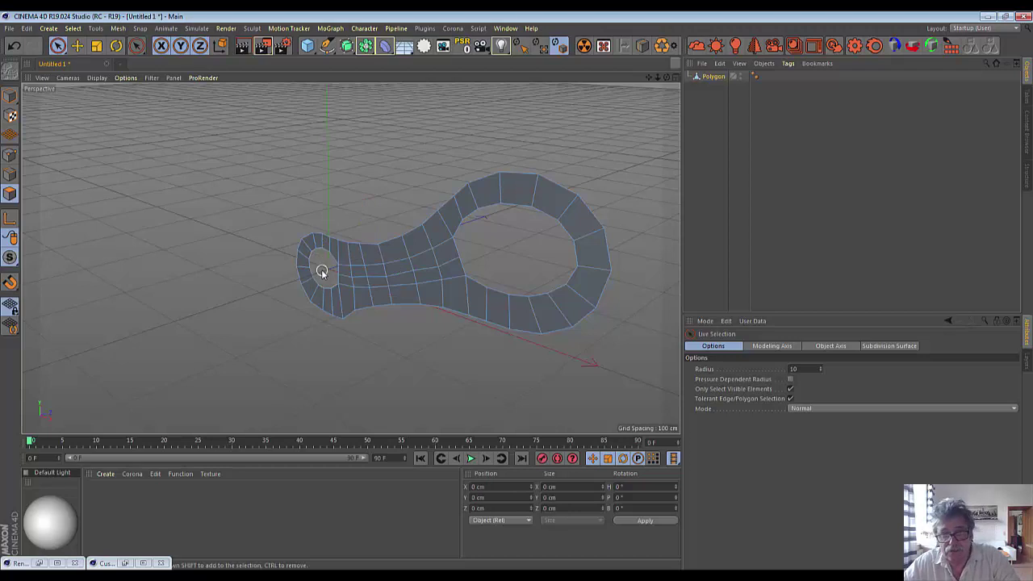
Return to a maximized Front view zoomed in on the mesh
click(675, 77)
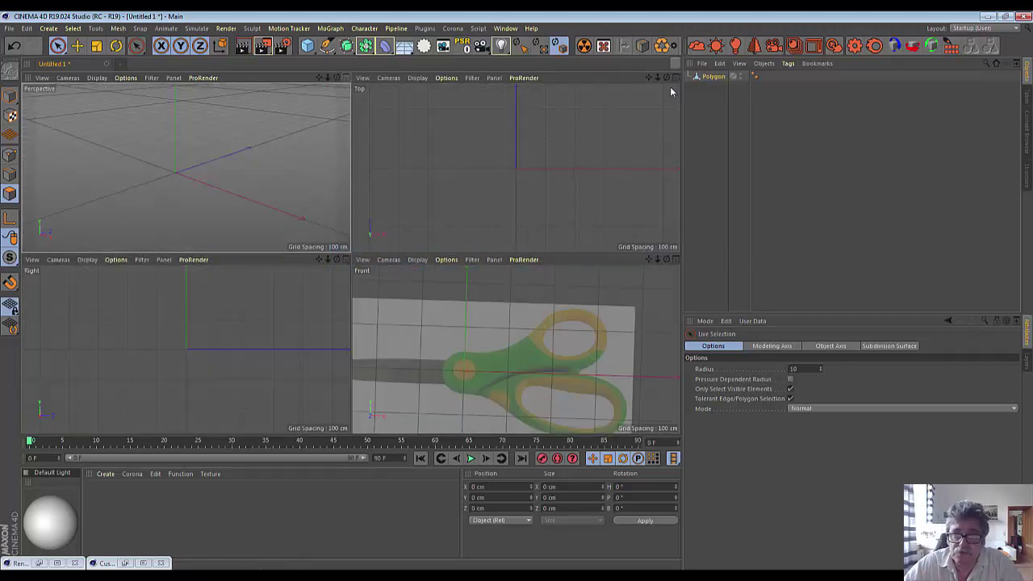
click(675, 259)
scroll(564, 261, up, 3)
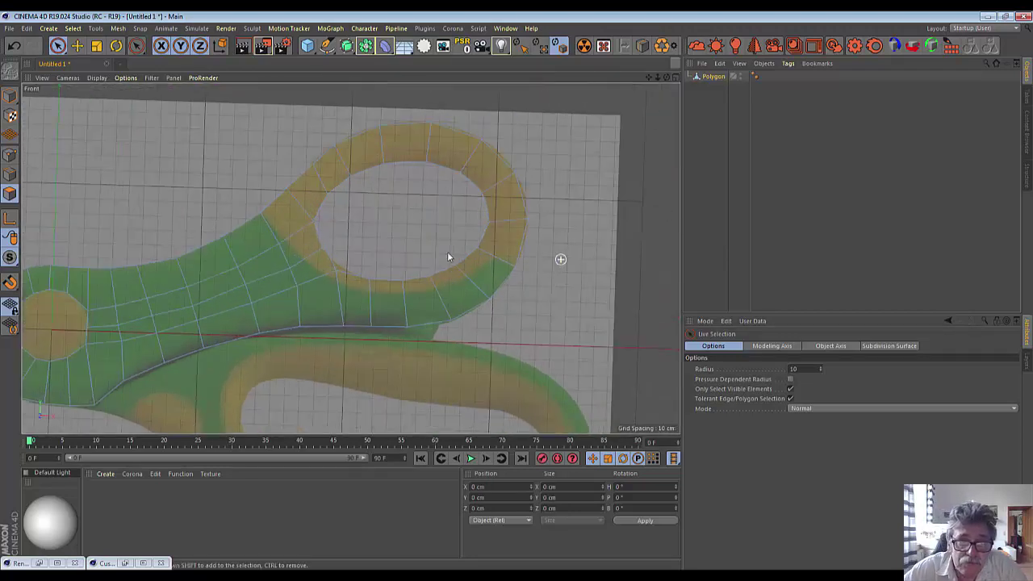
In Points mode, nudge a point near the large ring and one near the small ring to match the reference
click(9, 155)
click(324, 247)
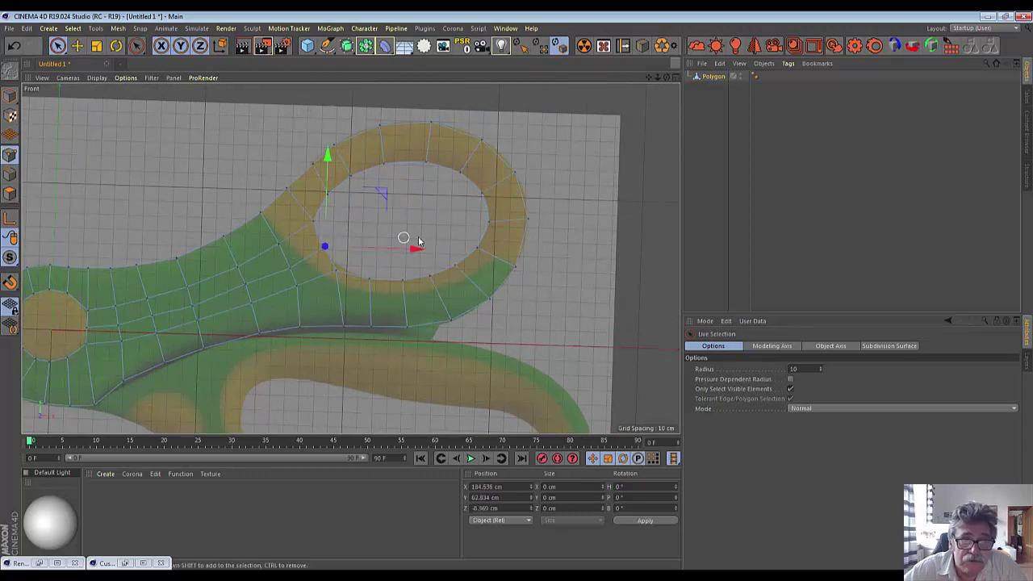
drag(383, 194, 374, 196)
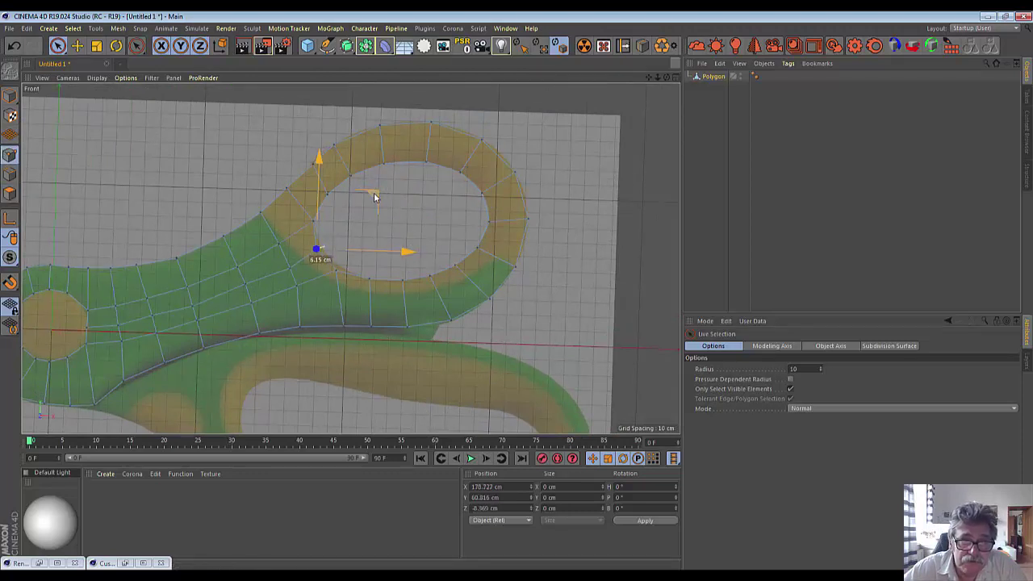
click(86, 329)
drag(180, 339, 184, 334)
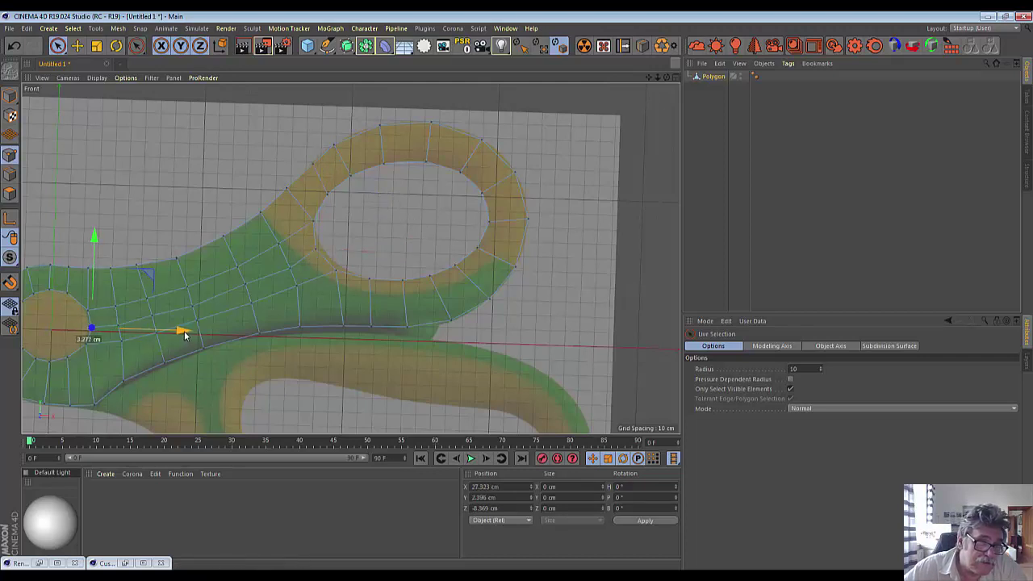
Shift another small-ring point to fit the reference, deselect, and return to the Perspective view
scroll(127, 295, down, 3)
scroll(126, 297, down, 2)
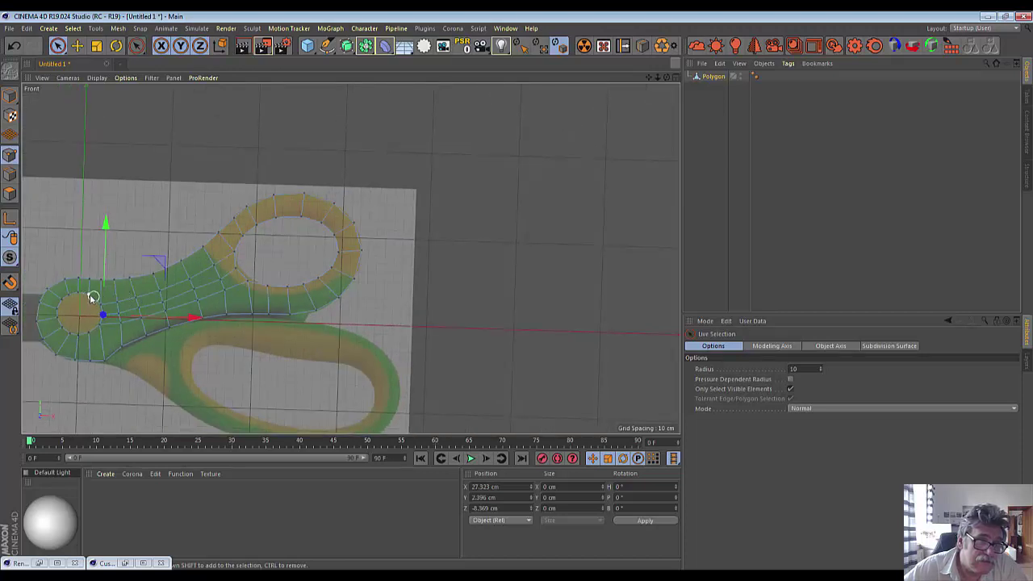
click(91, 297)
mouse_move(175, 299)
mouse_down()
mouse_move(184, 300)
mouse_move(181, 286)
mouse_up()
click(89, 280)
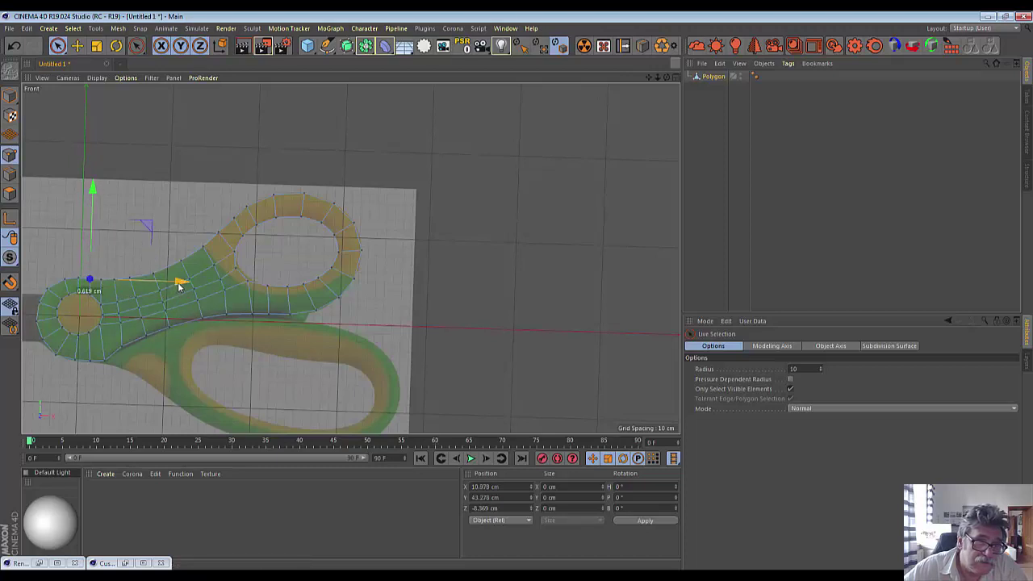
click(495, 303)
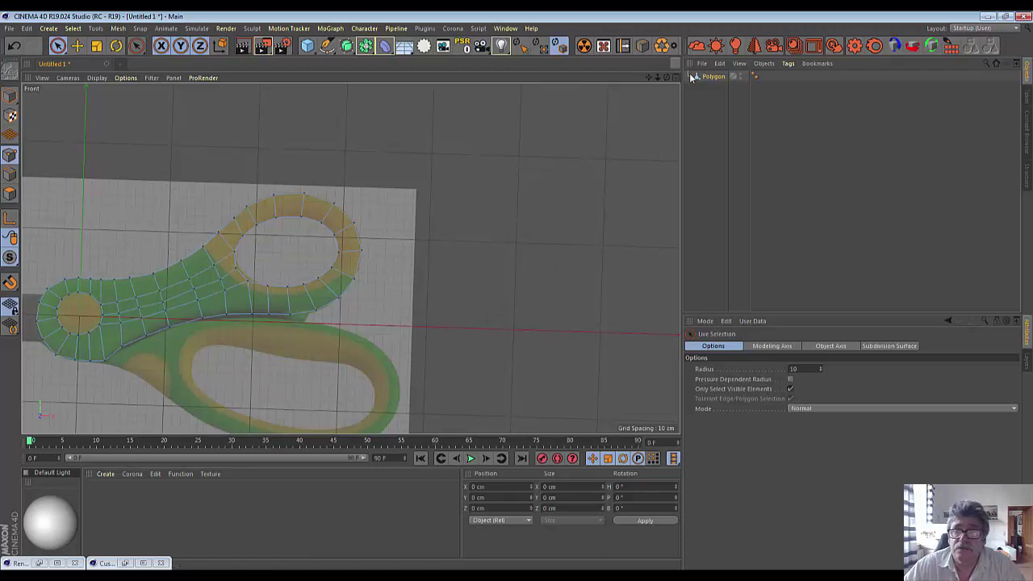
key(F1)
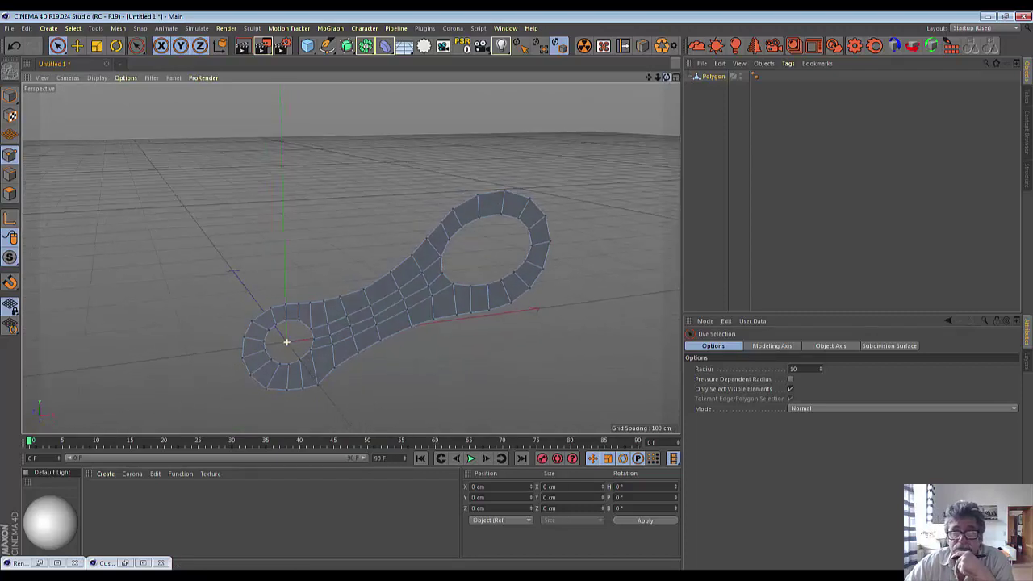
Box-select every polygon of the Polygon object using Rectangle Selection in Polygons mode
click(701, 76)
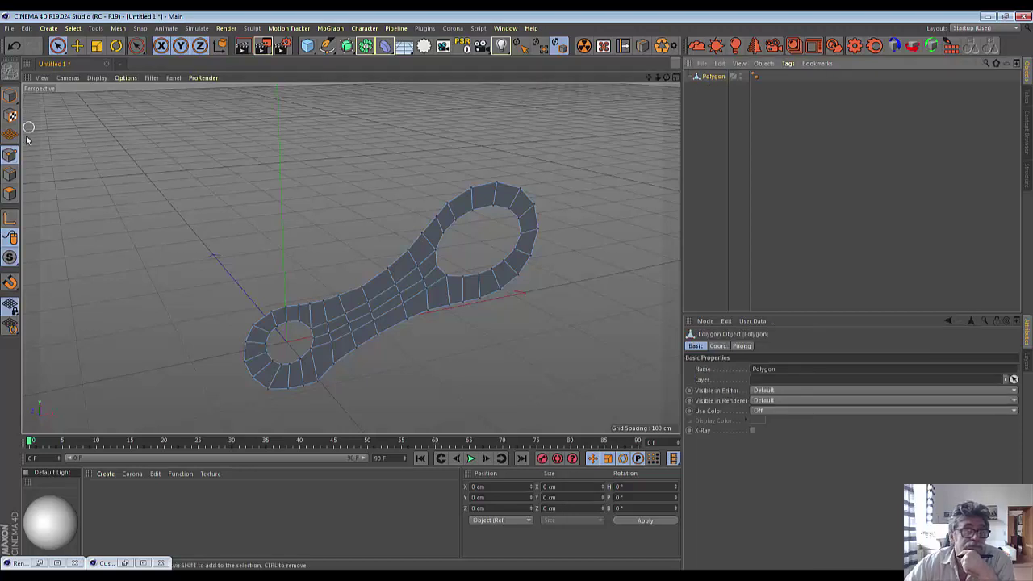
drag(58, 45, 113, 81)
drag(173, 110, 604, 415)
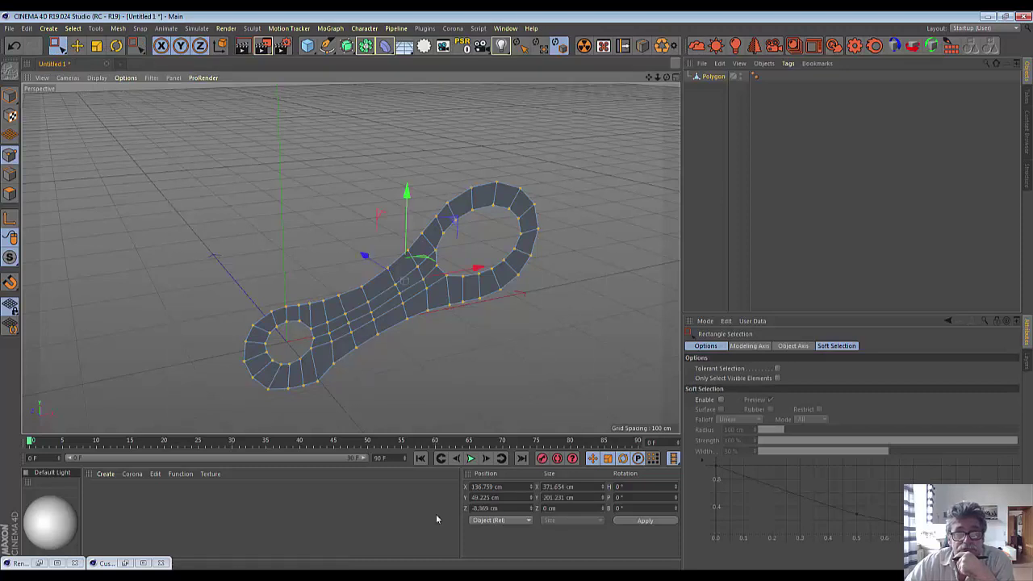
click(10, 193)
drag(208, 158, 576, 415)
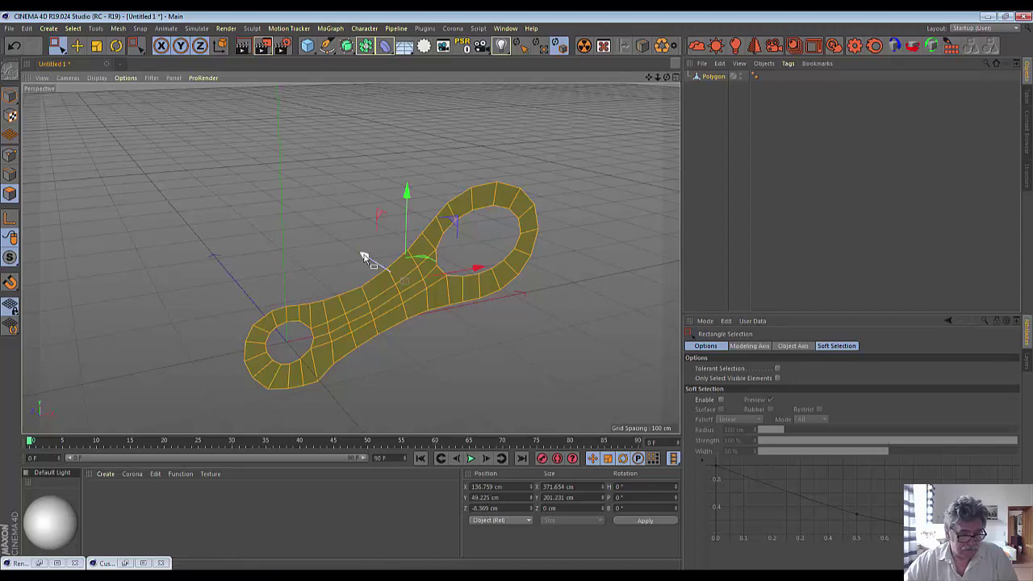
Extrude all handle polygons 7.486 cm into a solid slab and check it edge-on
key(d)
drag(363, 255, 371, 263)
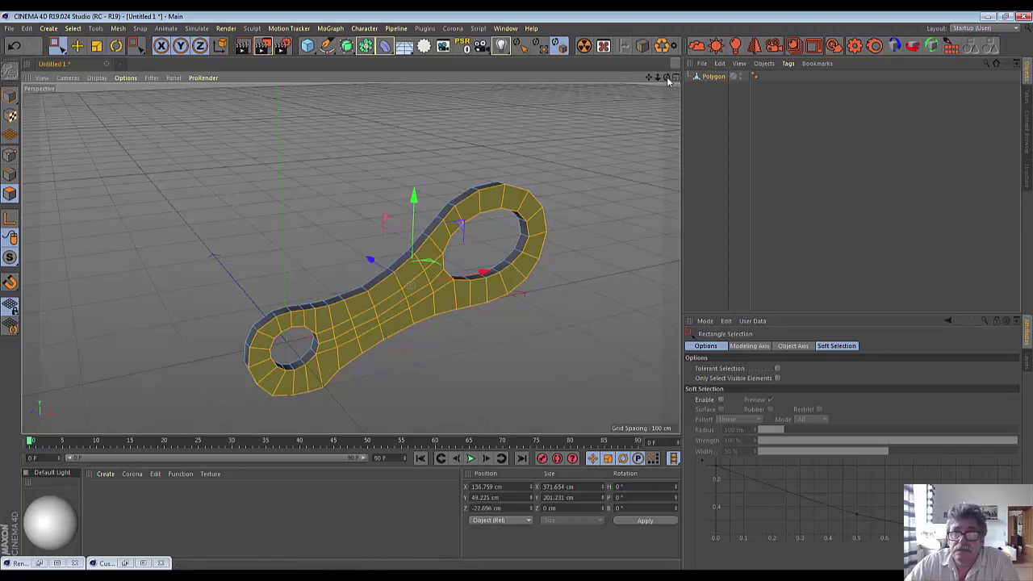
drag(668, 80, 582, 201)
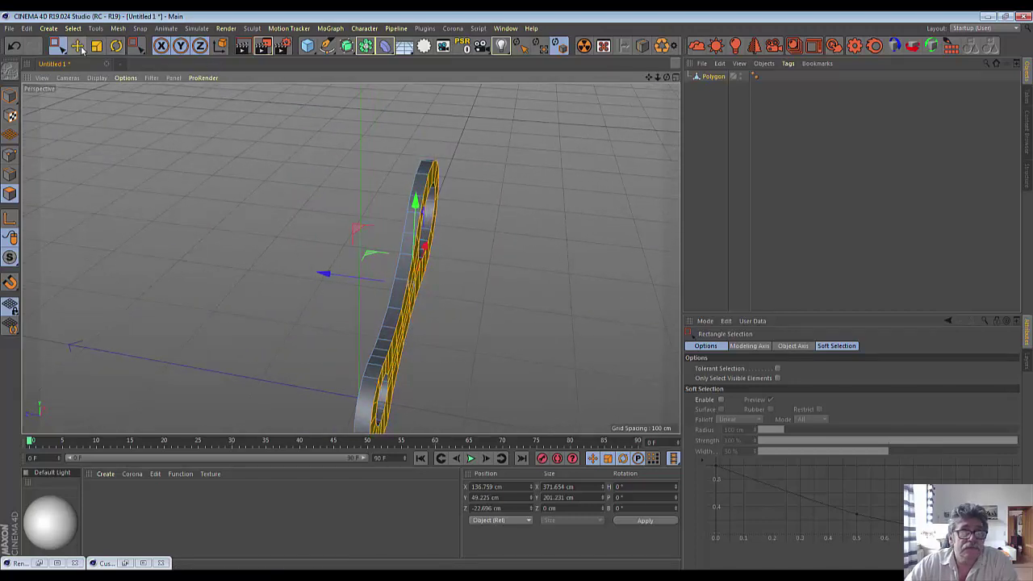
click(78, 46)
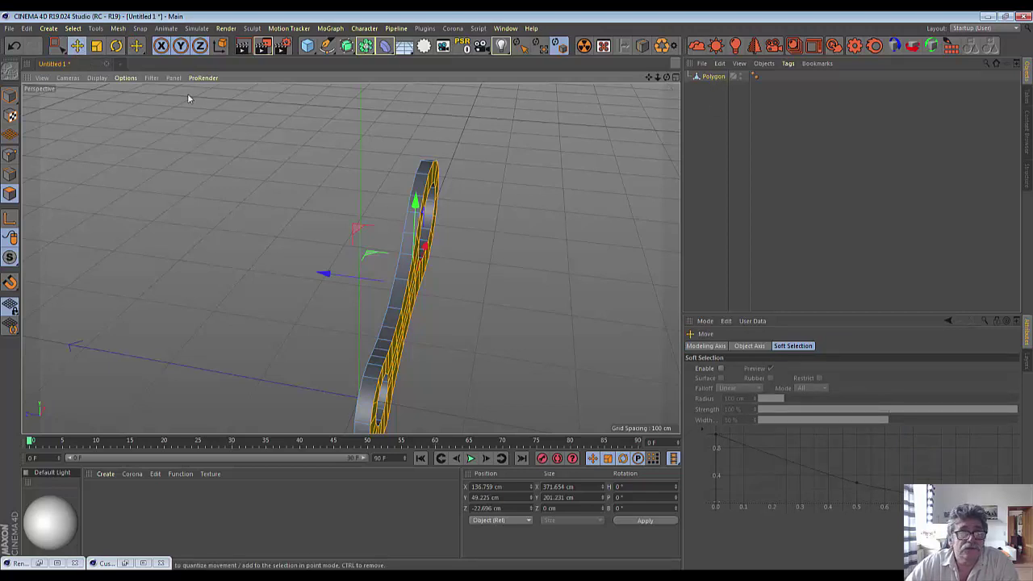
drag(58, 46, 89, 60)
Add a Symmetry object and place the Polygon mesh under it
click(101, 129)
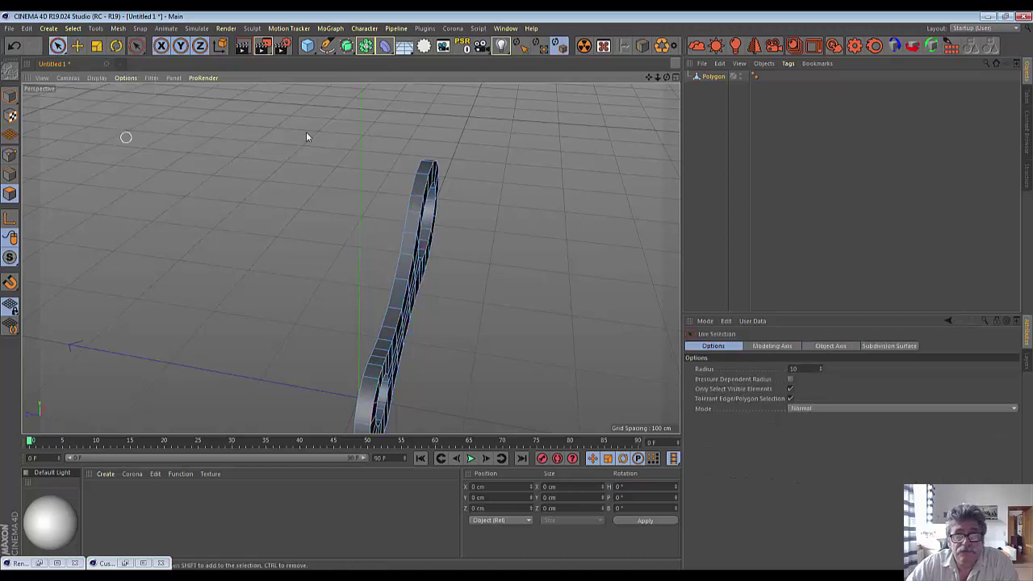
click(708, 77)
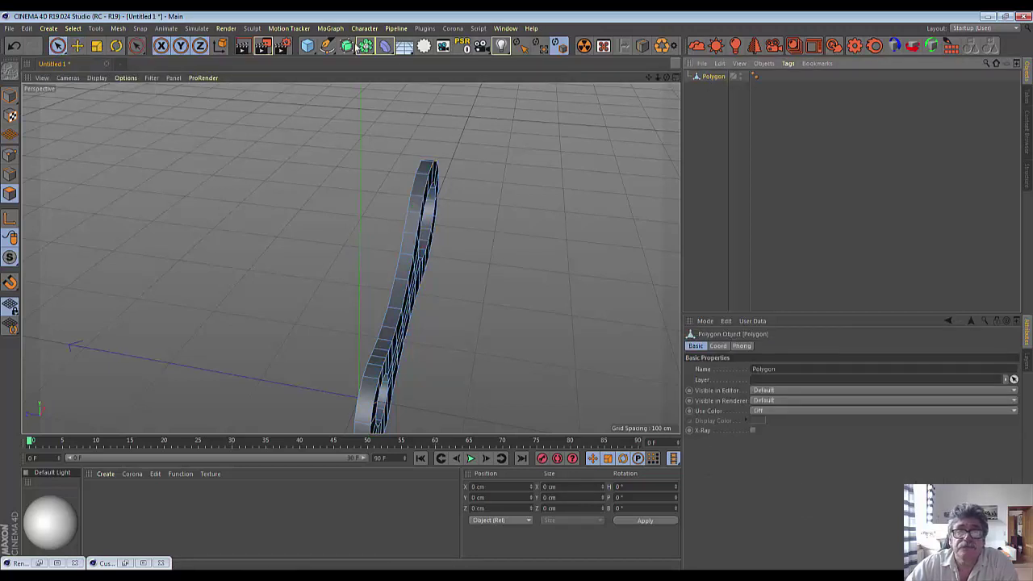
click(346, 46)
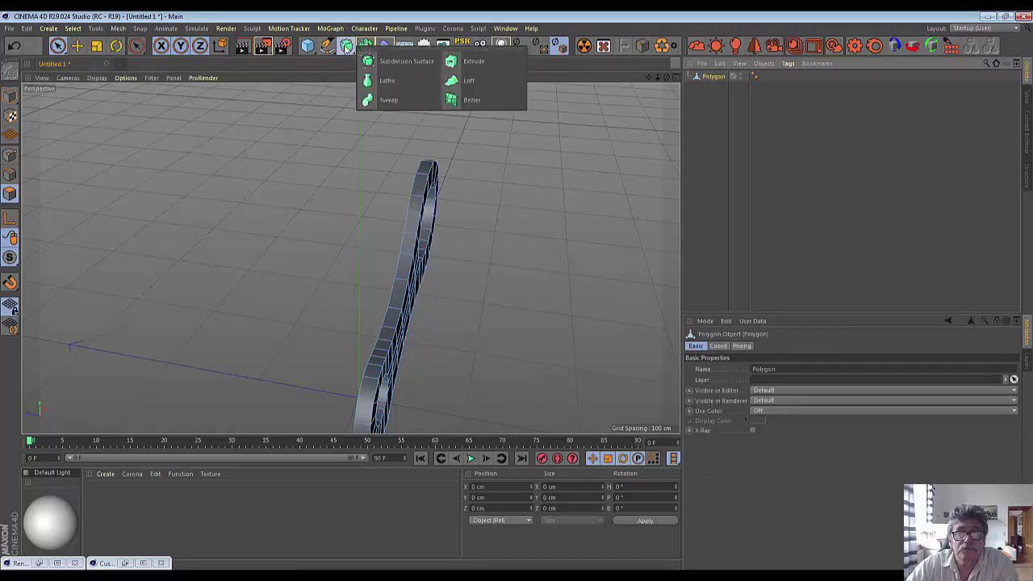
click(366, 46)
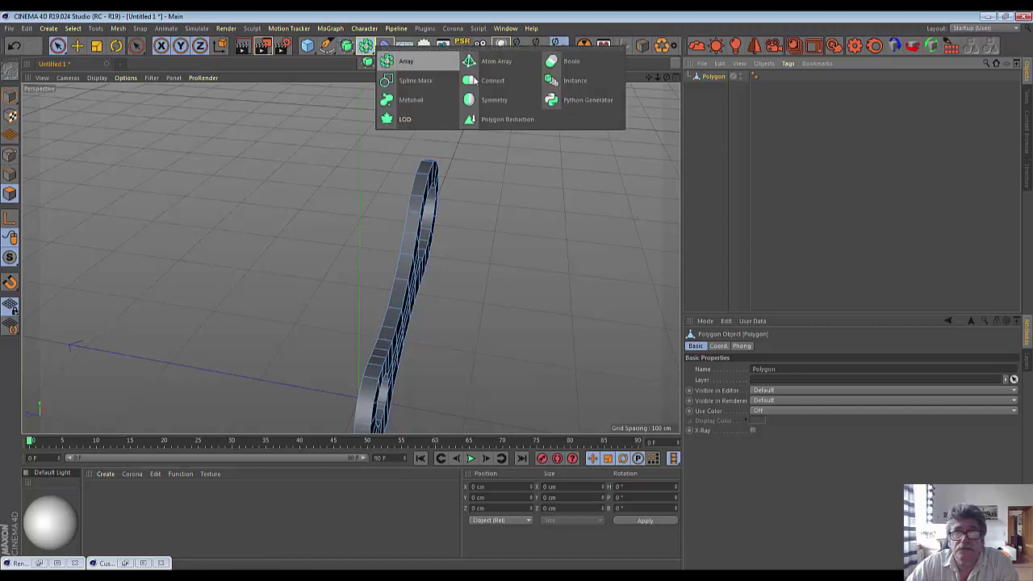
click(486, 100)
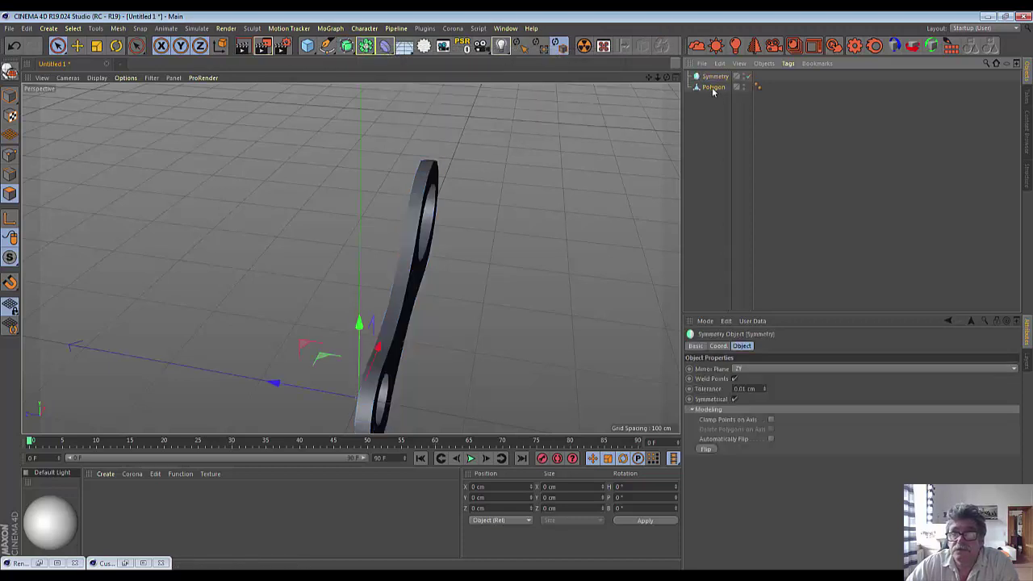
drag(713, 80, 714, 81)
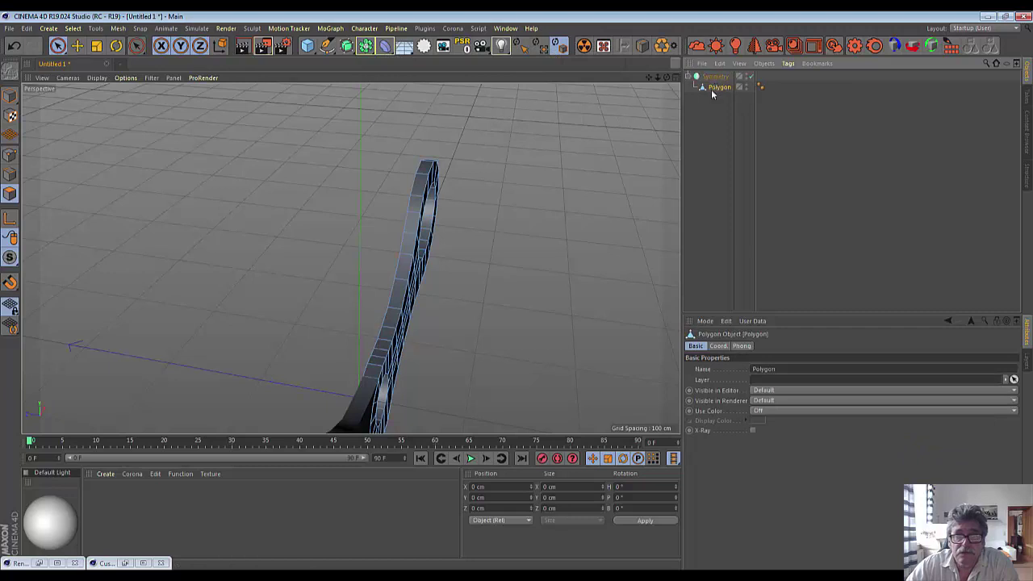
alt+drag(676, 121, 664, 153)
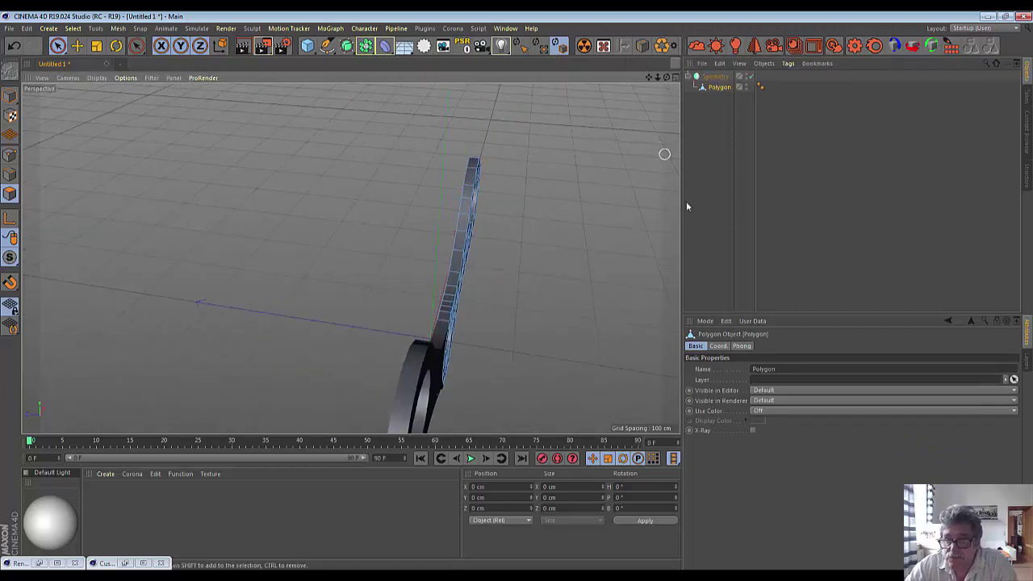
Set the Symmetry mirror plane to XY and switch to the four-view layout
click(717, 78)
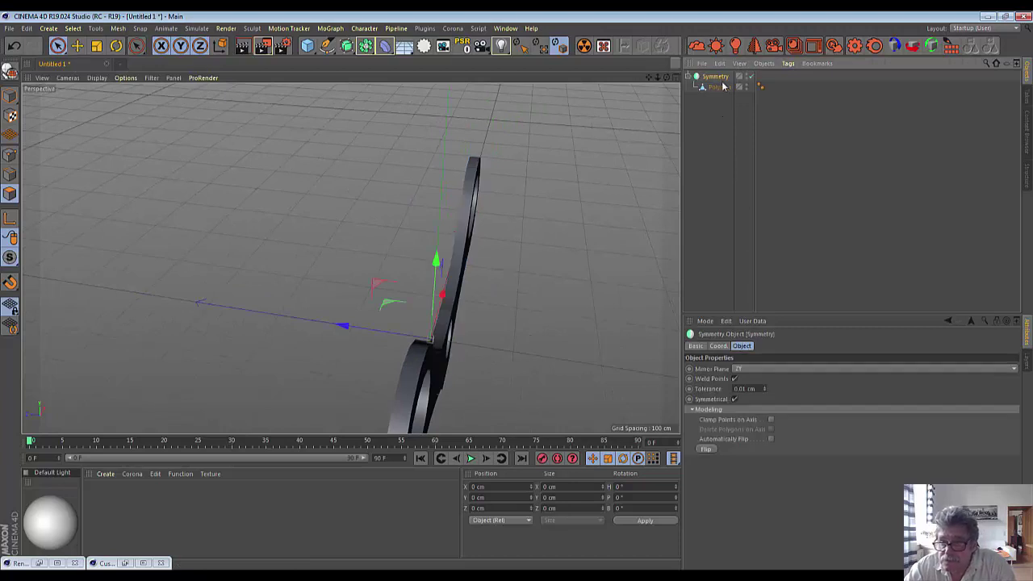
click(766, 368)
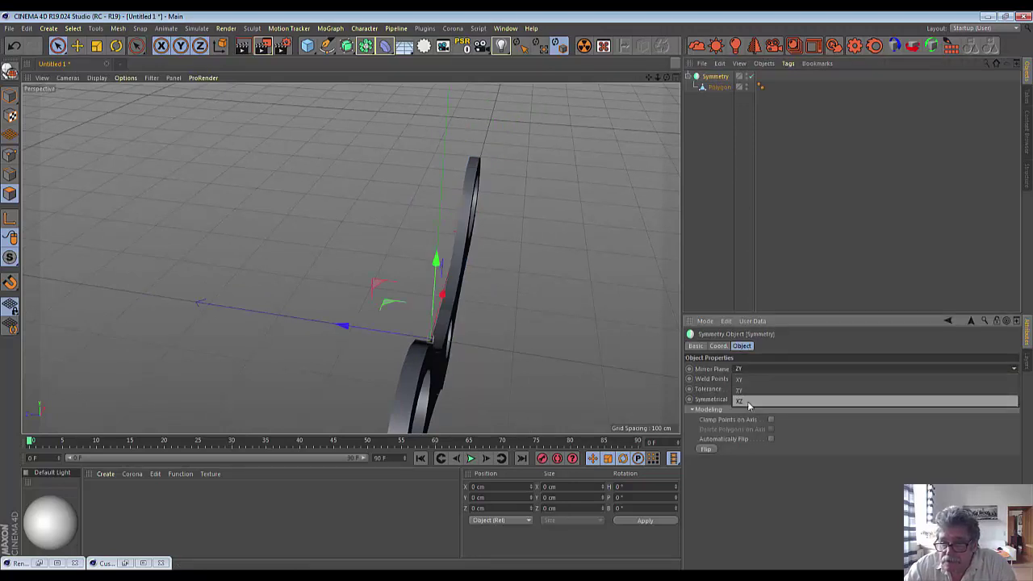
click(748, 402)
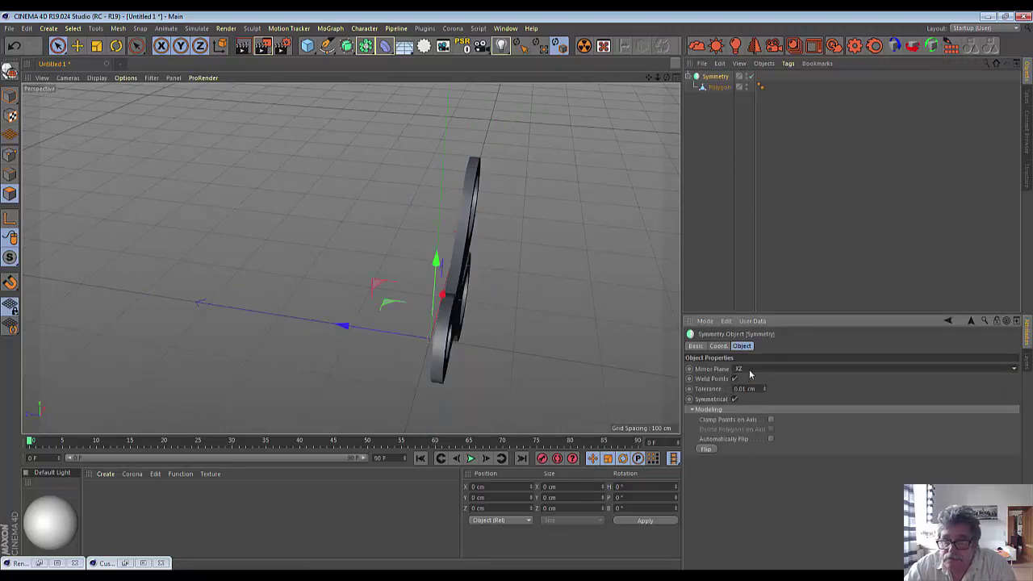
click(749, 368)
click(740, 390)
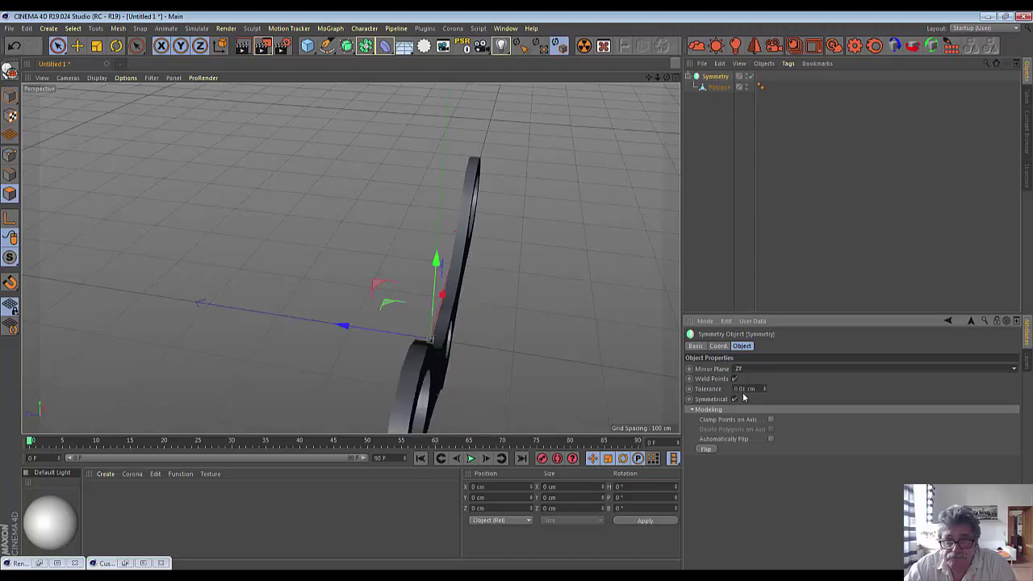
click(749, 366)
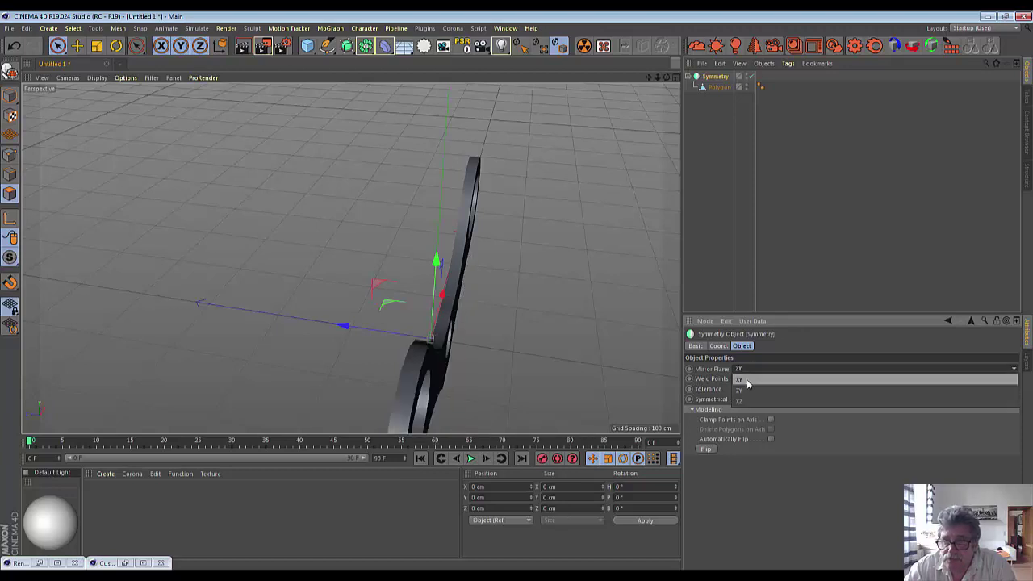
click(747, 379)
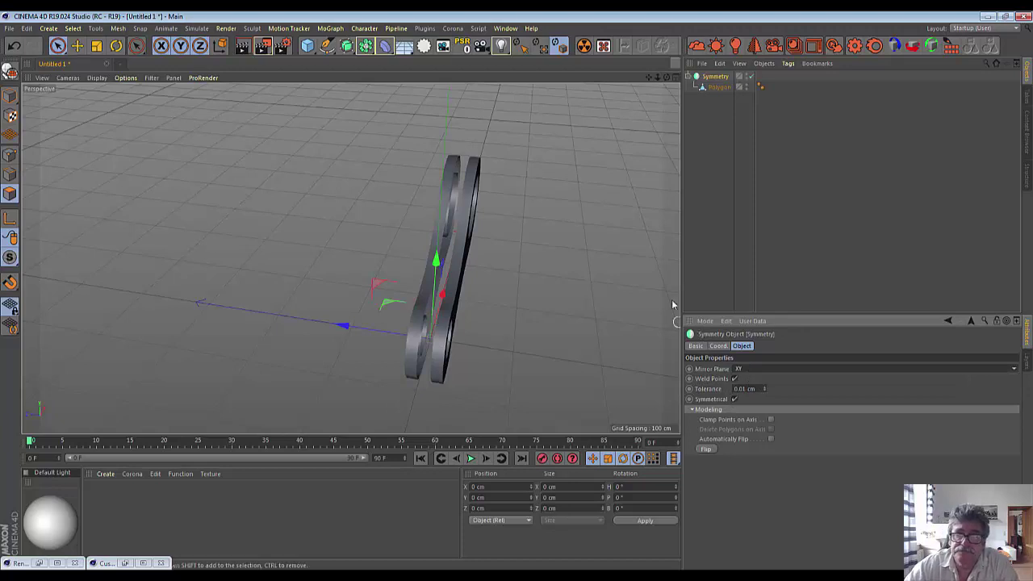
click(673, 79)
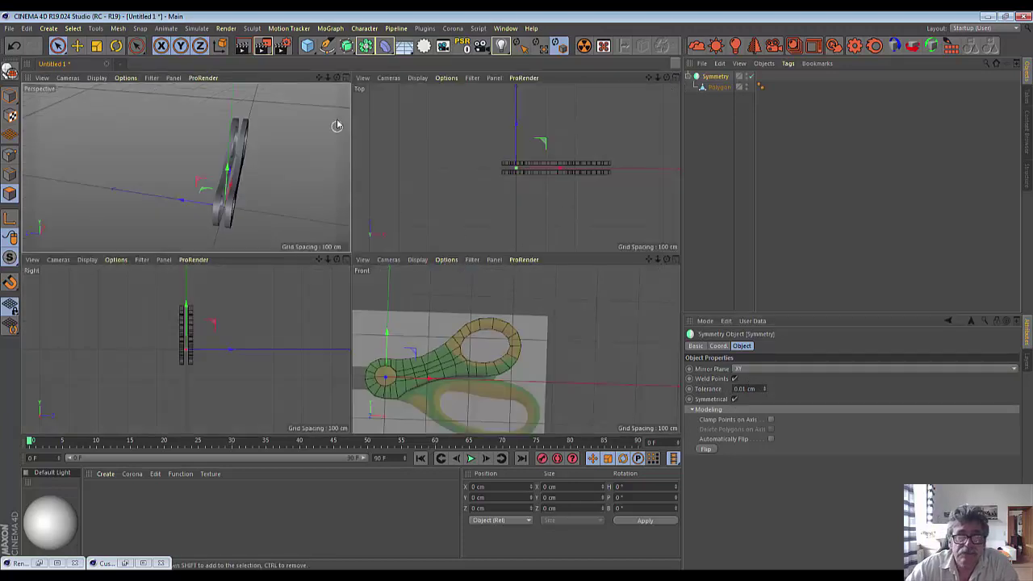
Return to a single perspective view and move the handle half 5.642 cm along Z
click(345, 77)
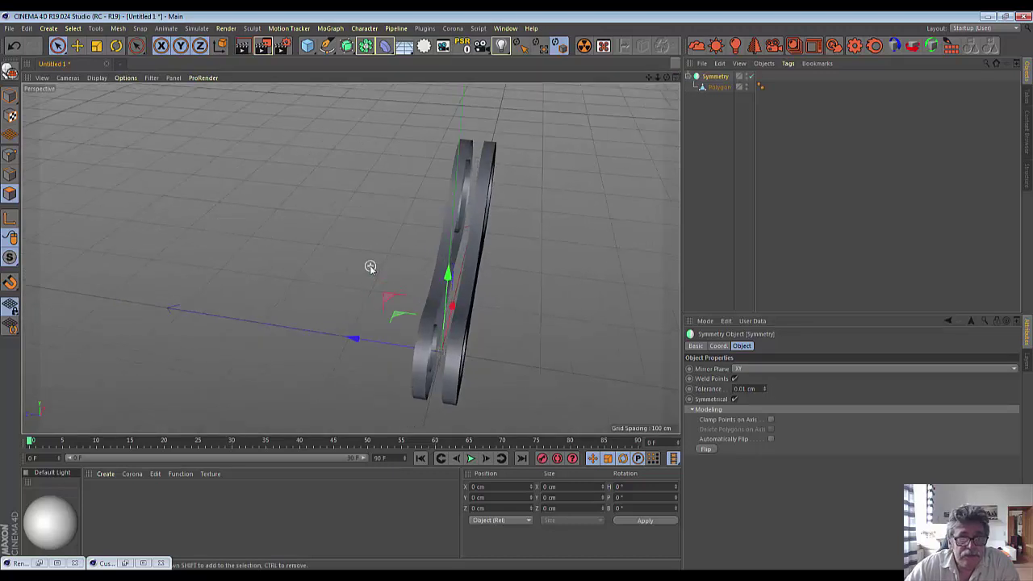
alt+drag(370, 267, 371, 268)
drag(358, 339, 357, 342)
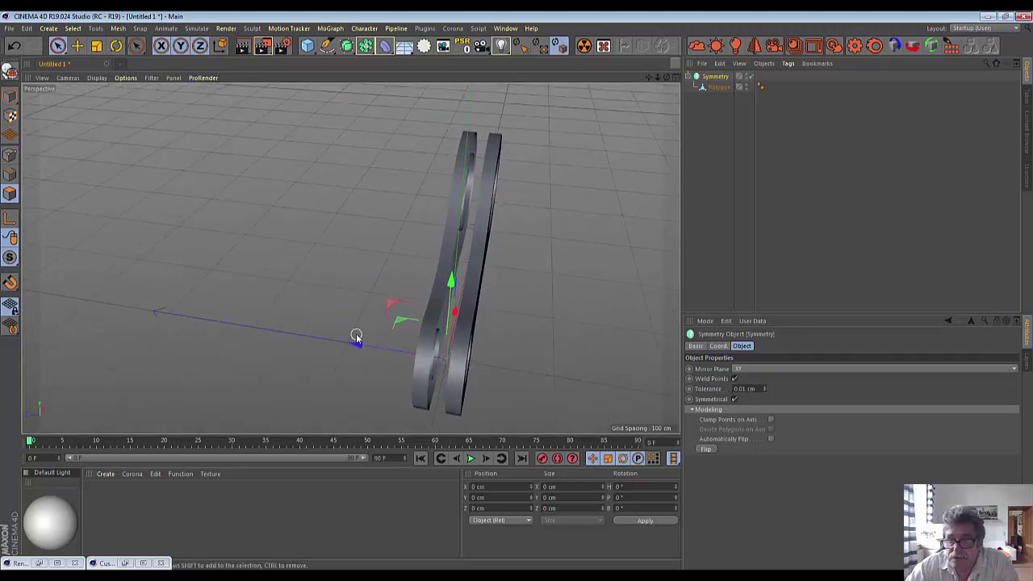
click(717, 88)
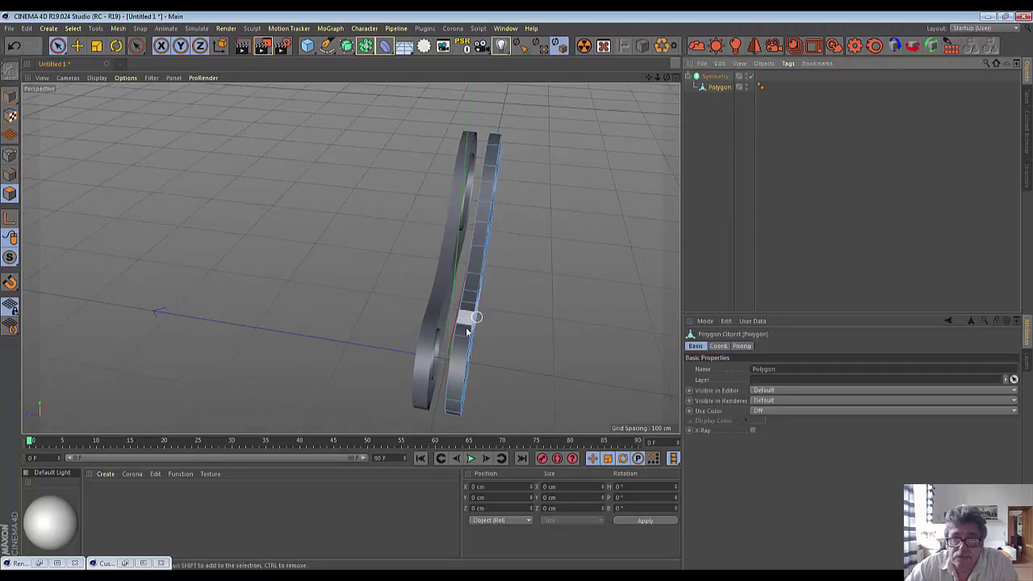
In Model mode, slide the Polygon half to Z 8.395 cm so it meets its mirrored copy
click(58, 49)
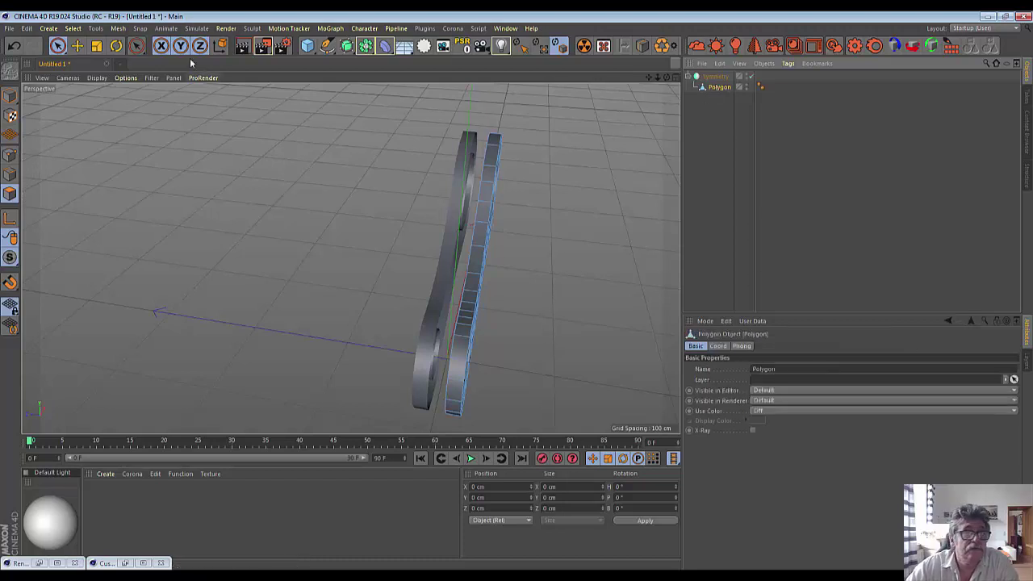
click(76, 46)
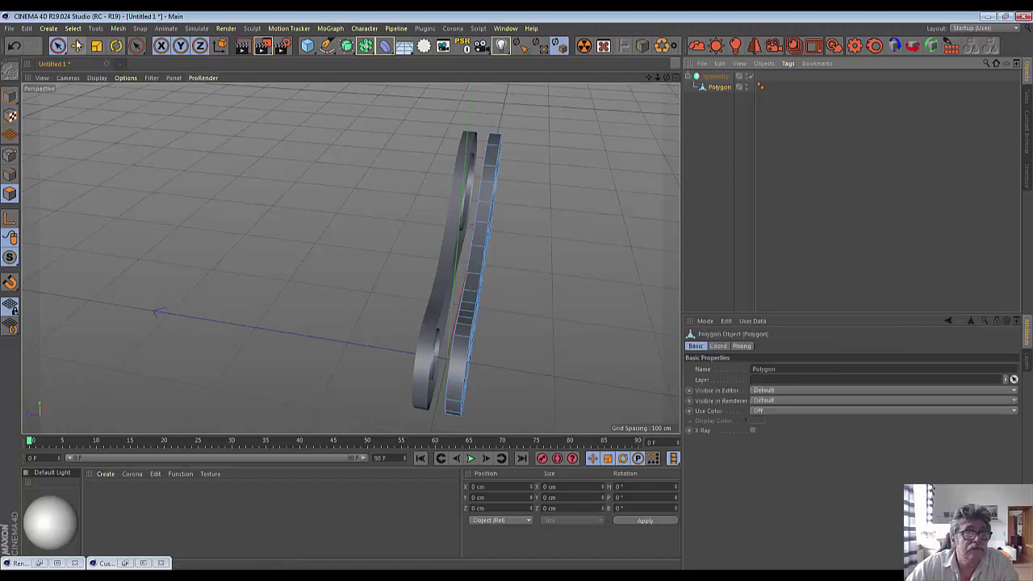
click(11, 94)
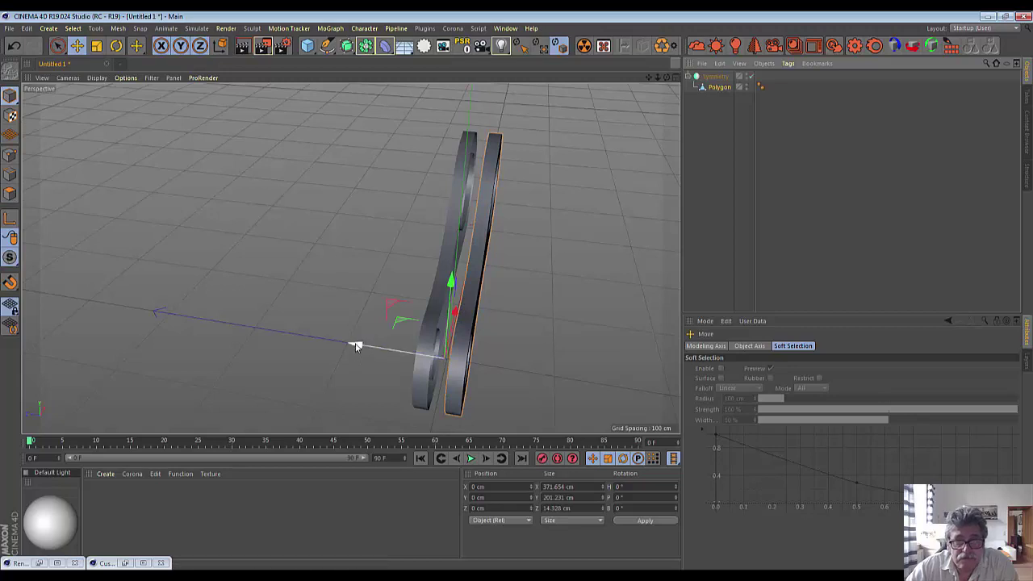
drag(355, 345, 348, 351)
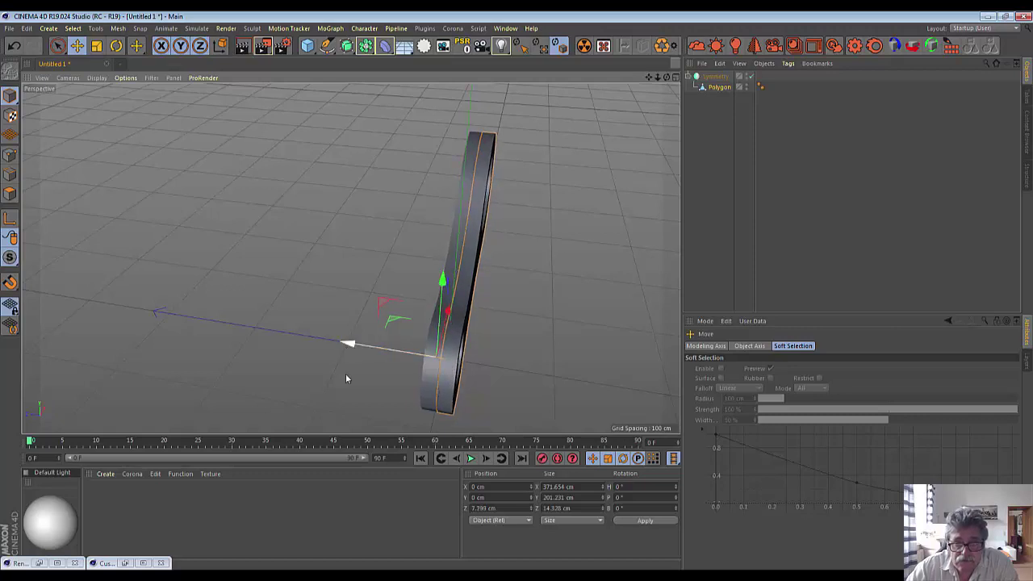
scroll(335, 402, up, 2)
scroll(335, 402, up, 2)
scroll(335, 402, up, 2)
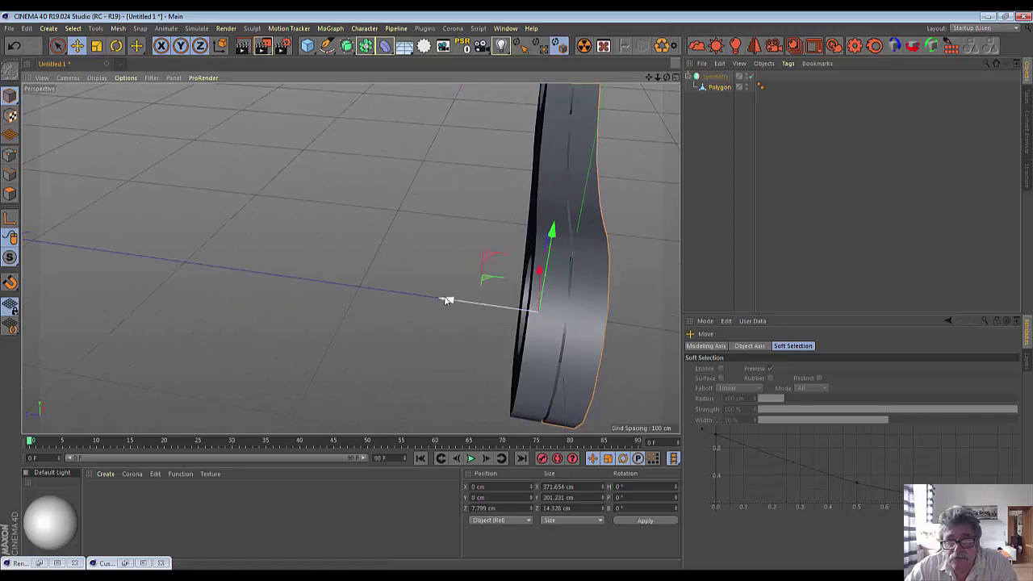
mouse_move(447, 300)
mouse_down()
mouse_move(664, 102)
mouse_move(486, 312)
mouse_up()
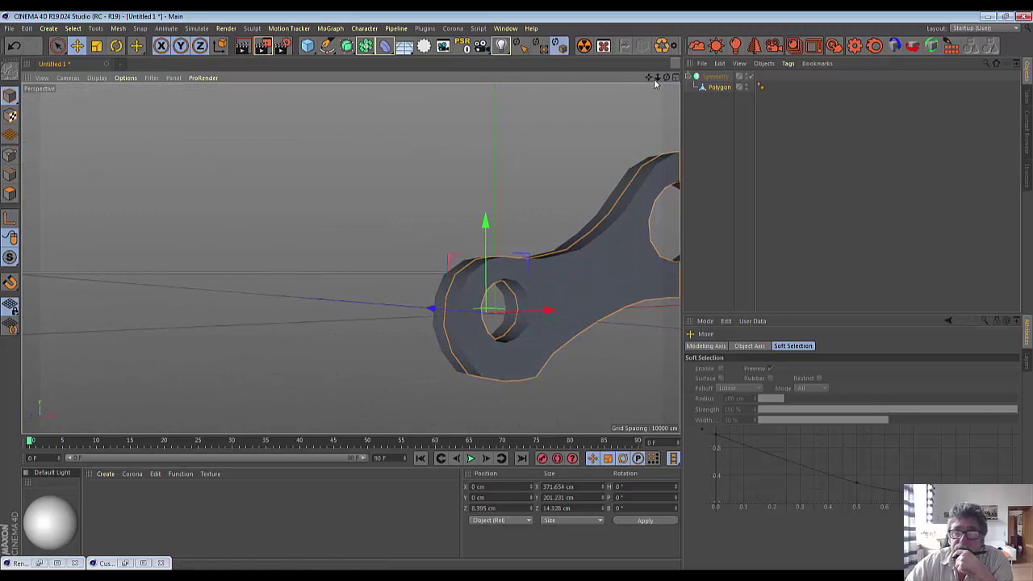
drag(666, 78, 351, 258)
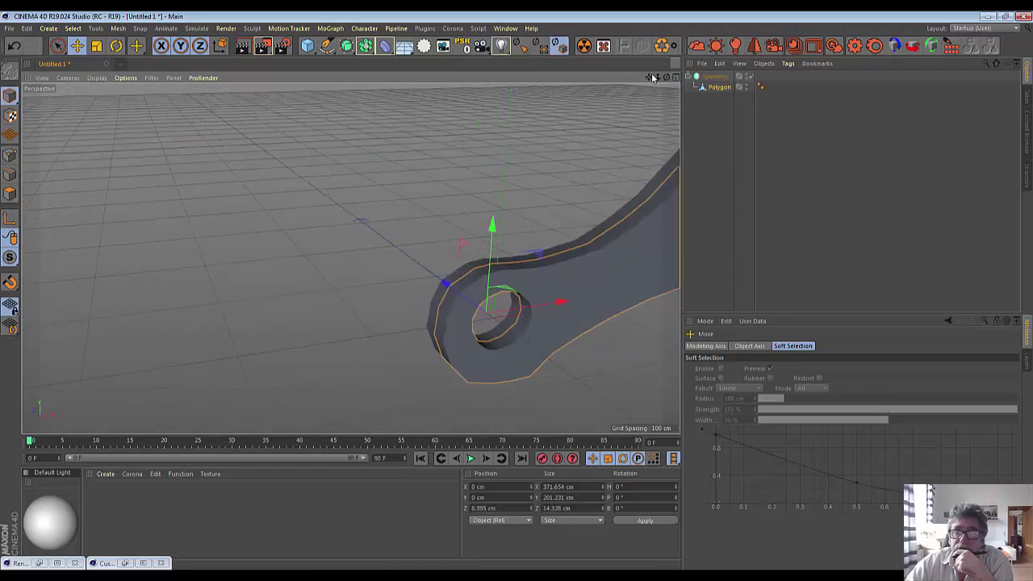
Frame the handle and wrap the Symmetry object in a Subdivision Surface
key(h)
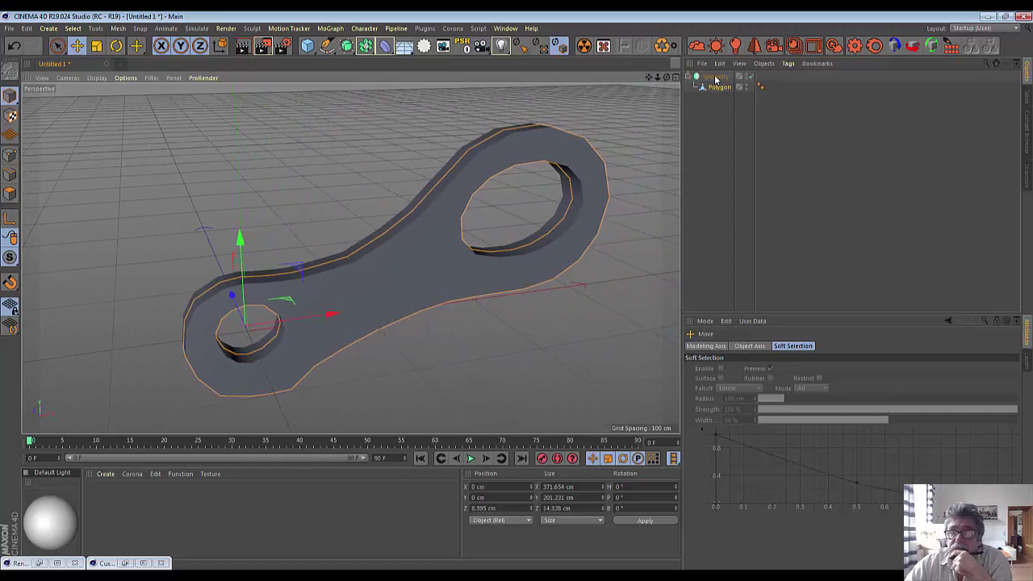
click(713, 77)
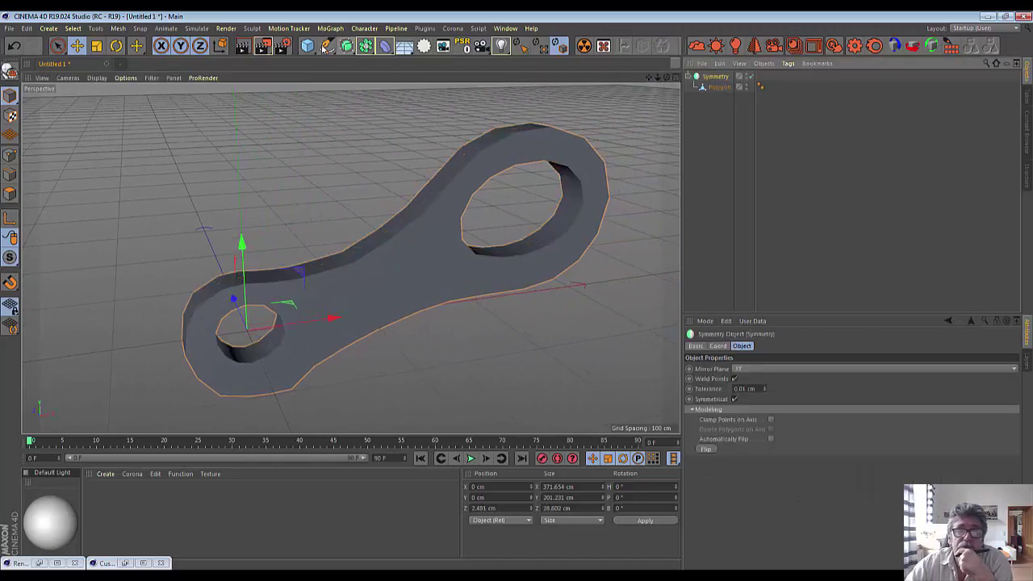
drag(346, 46, 371, 68)
alt+click(370, 64)
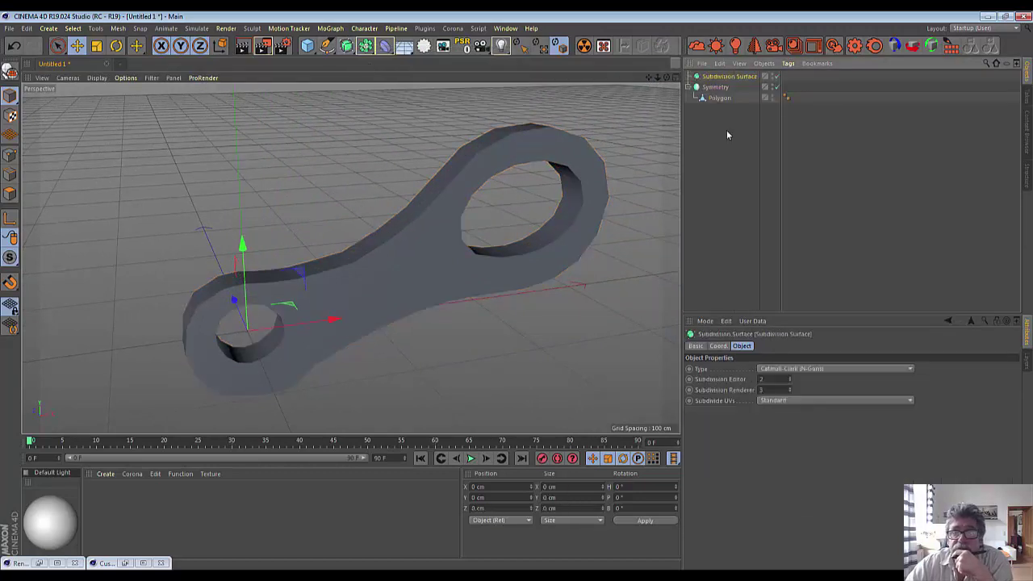
Orbit to inspect the smoothed handle, then disable the Subdivision Surface
click(722, 82)
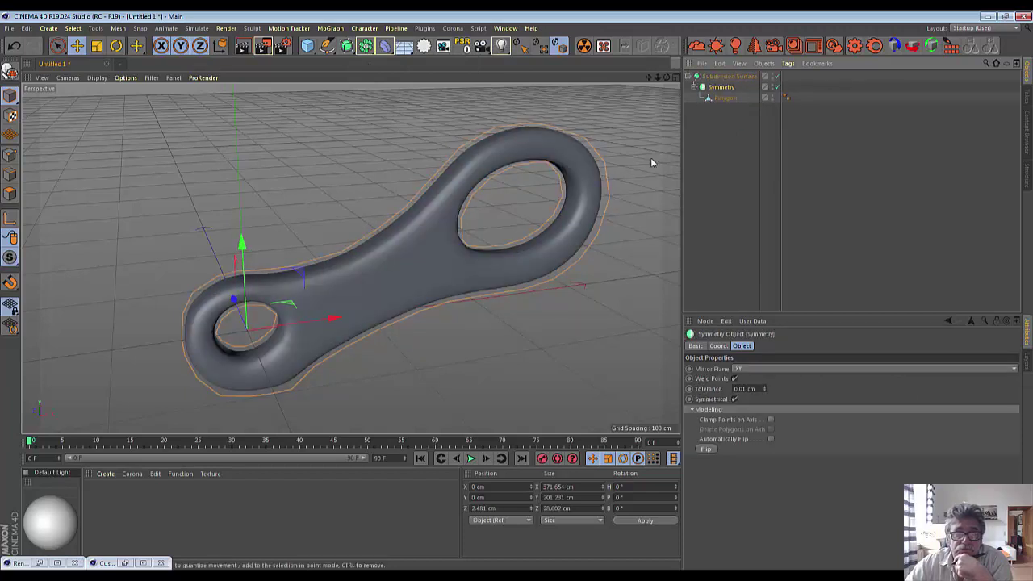
drag(666, 76, 613, 121)
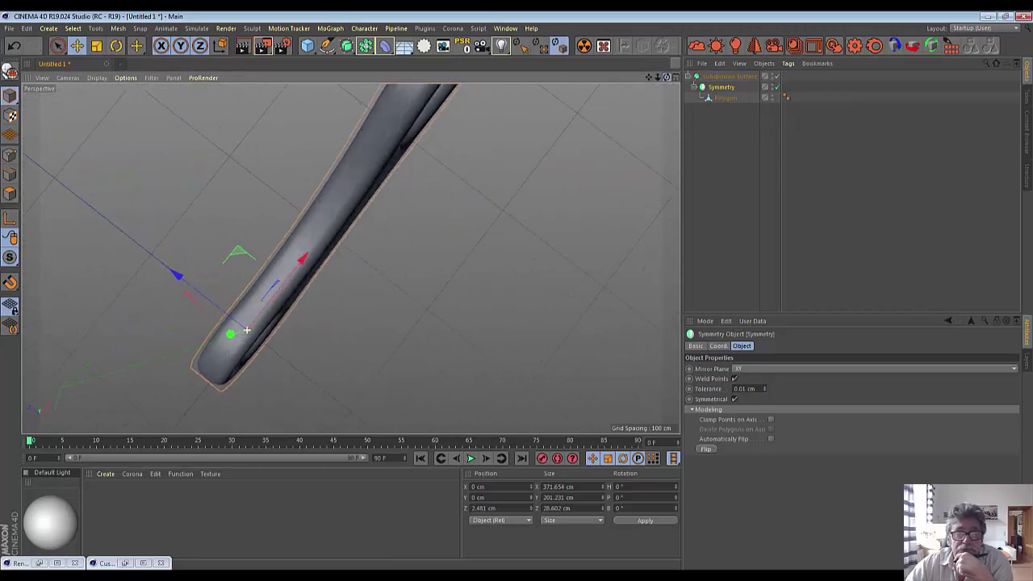
key(o)
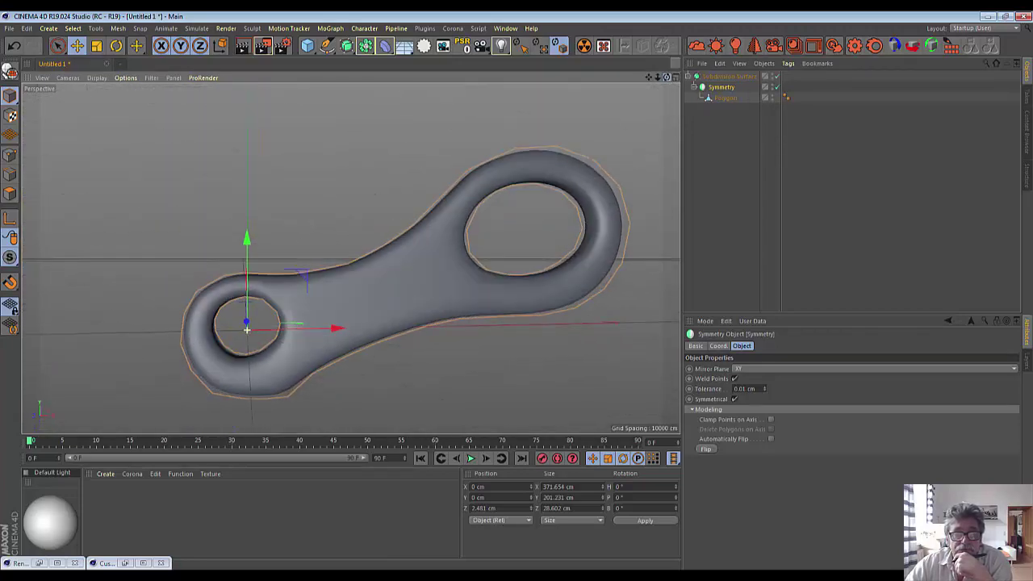
mouse_move(613, 121)
mouse_down()
mouse_move(597, 129)
mouse_move(595, 302)
mouse_up()
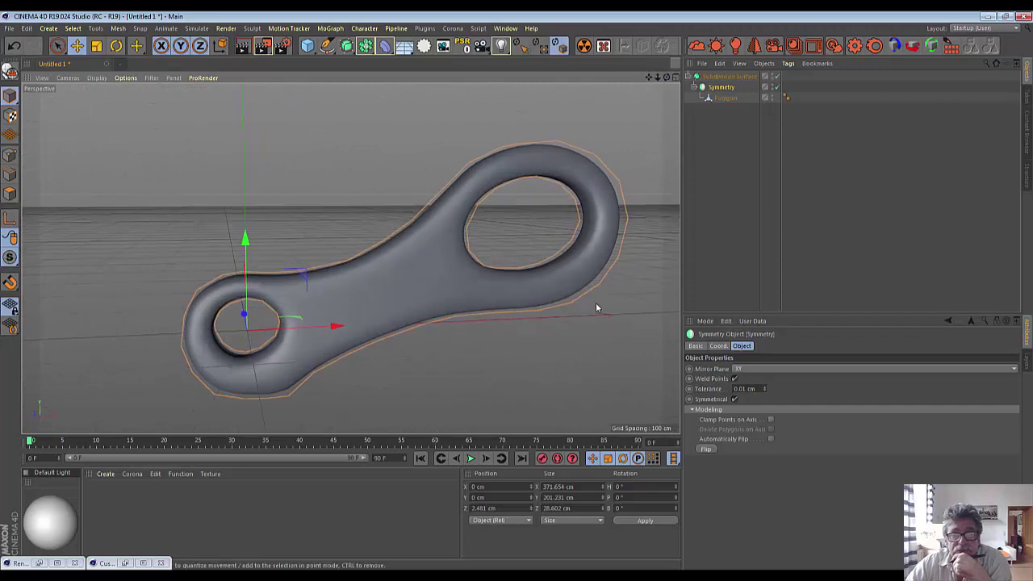
click(581, 370)
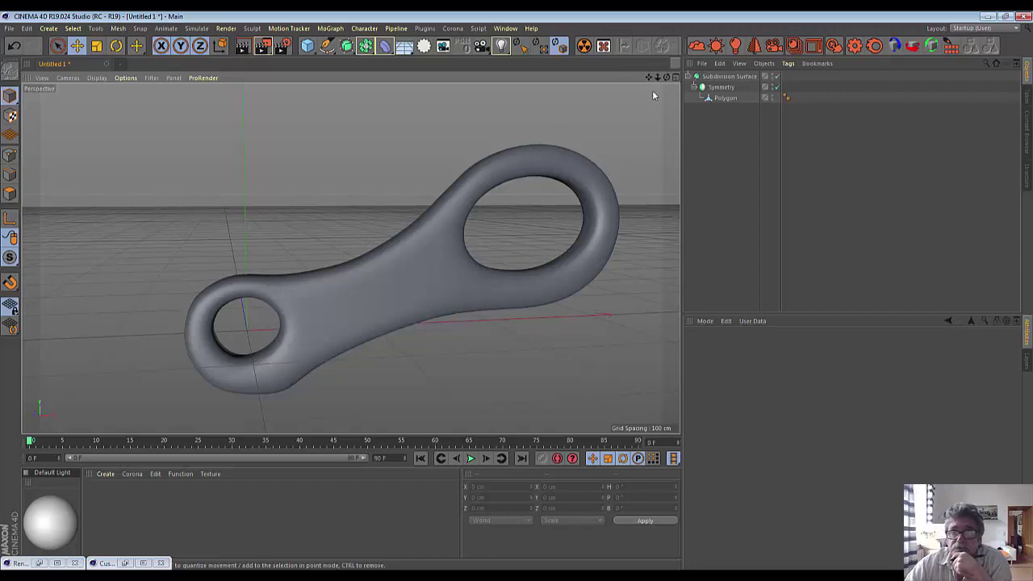
click(724, 99)
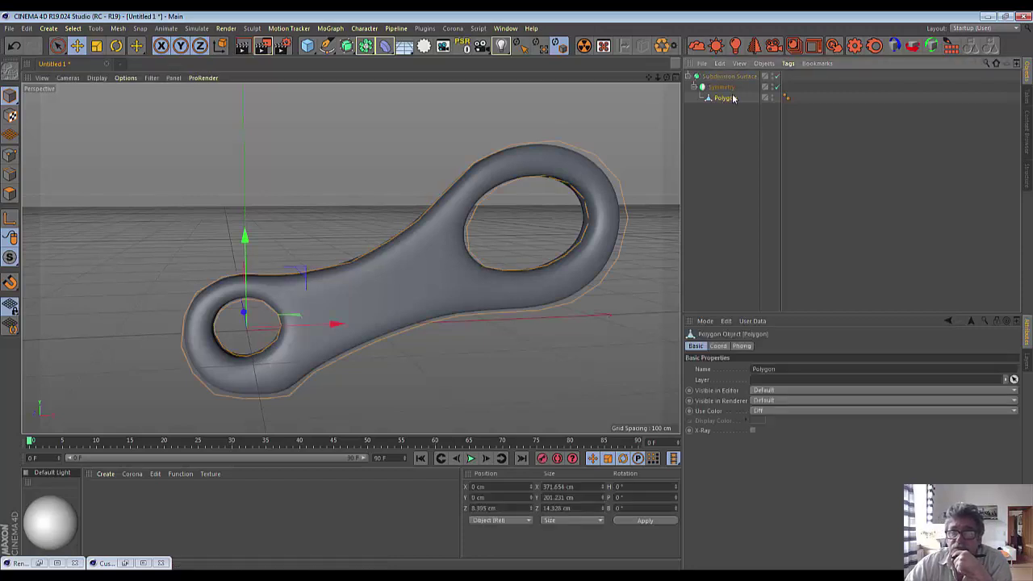
click(777, 77)
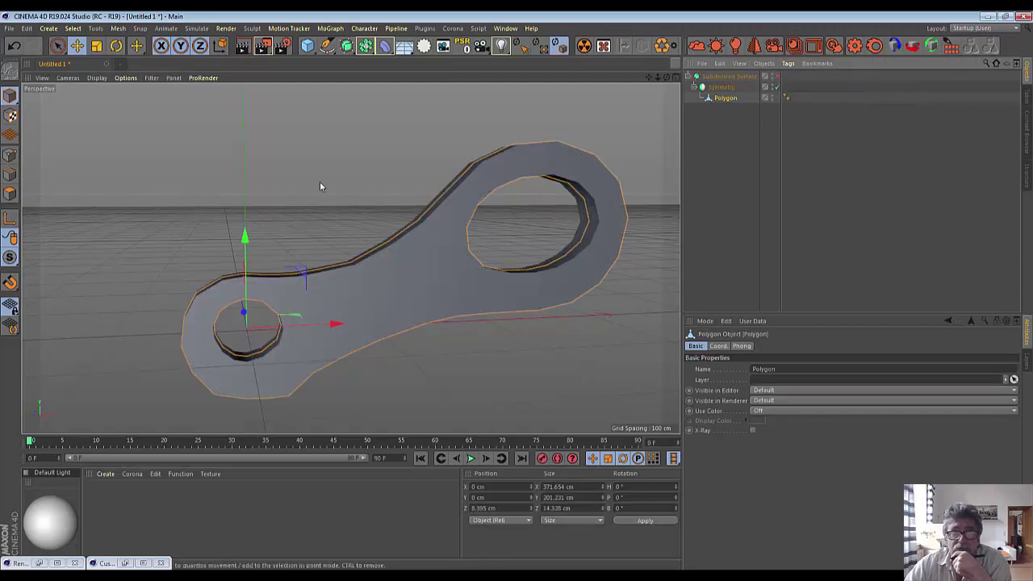
Select points around the small hole, raise its lower edge along Y, and re-enable Subdivision Surface
click(8, 157)
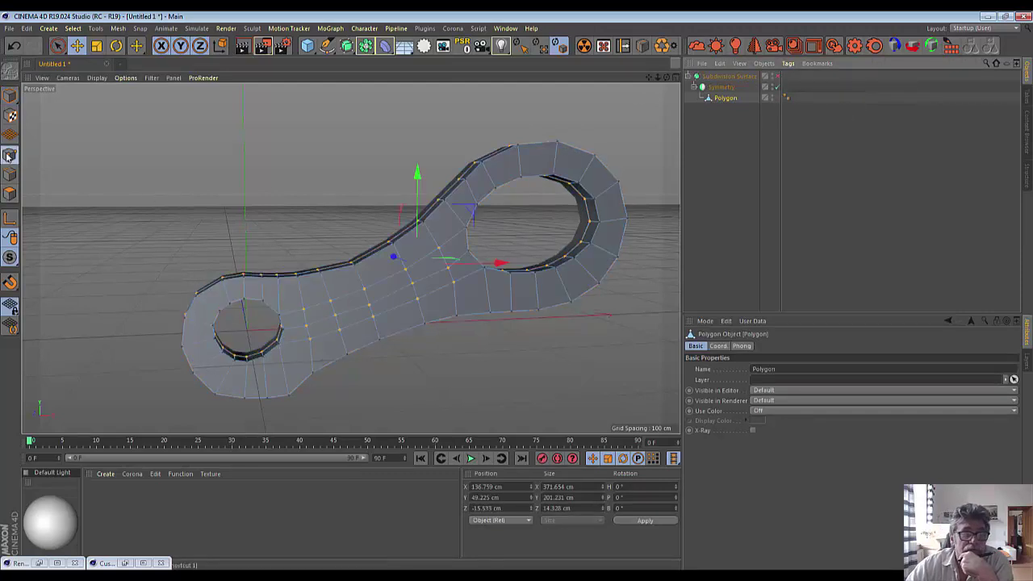
click(392, 403)
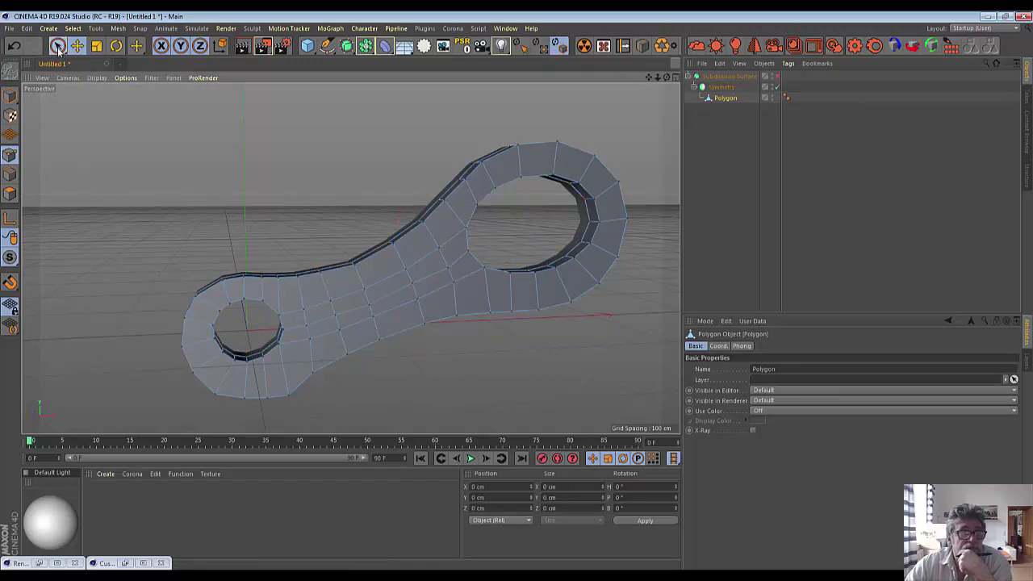
drag(57, 45, 80, 65)
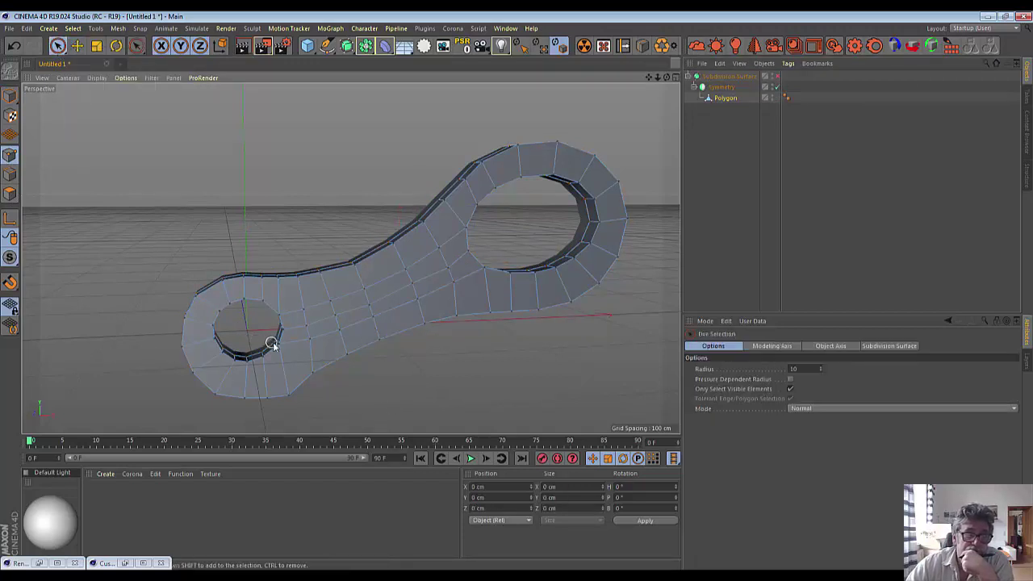
mouse_move(272, 343)
mouse_down()
mouse_move(281, 353)
mouse_move(280, 252)
mouse_move(277, 262)
mouse_up()
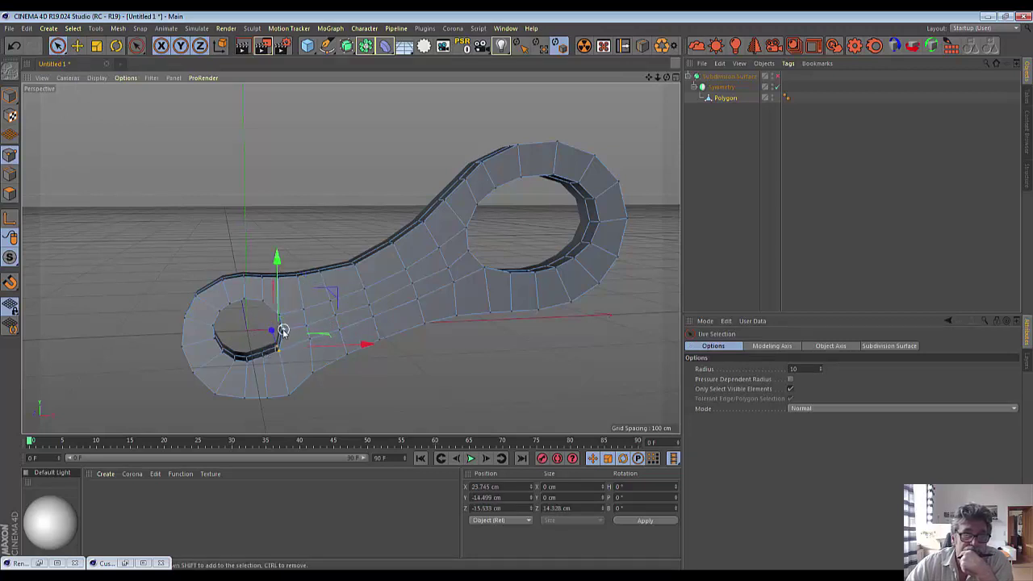
drag(286, 334, 291, 240)
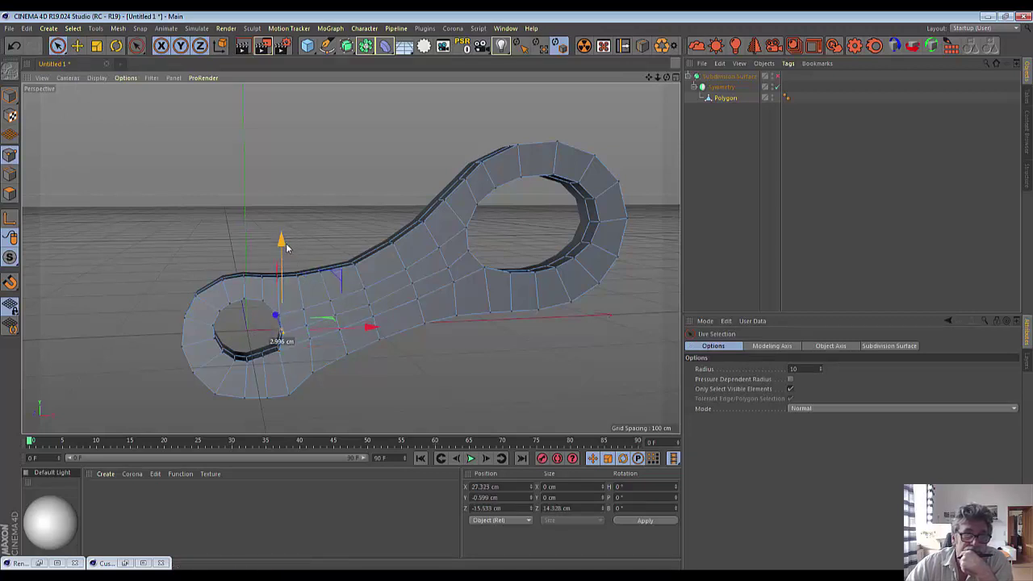
click(268, 367)
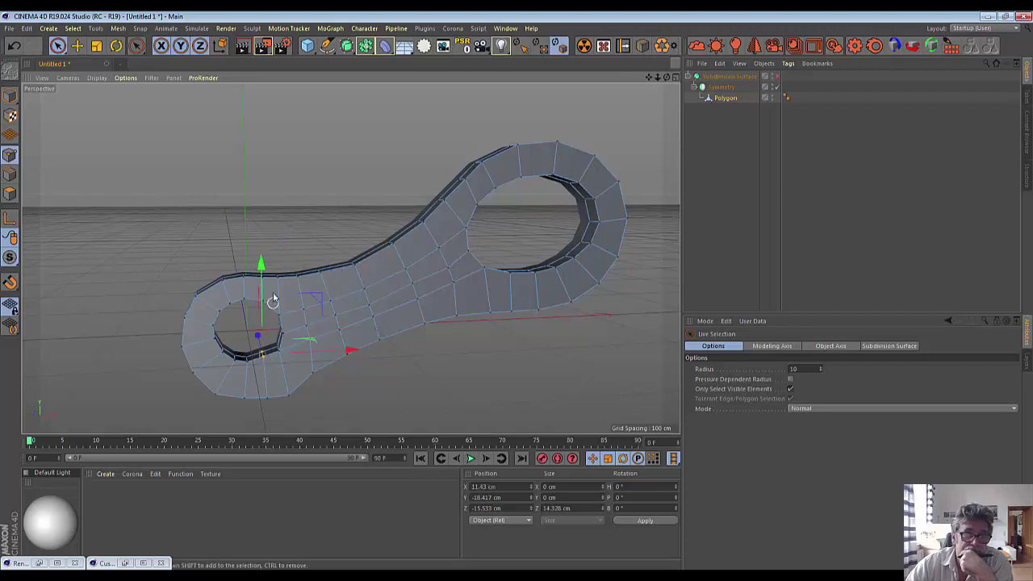
drag(265, 274, 265, 273)
click(775, 76)
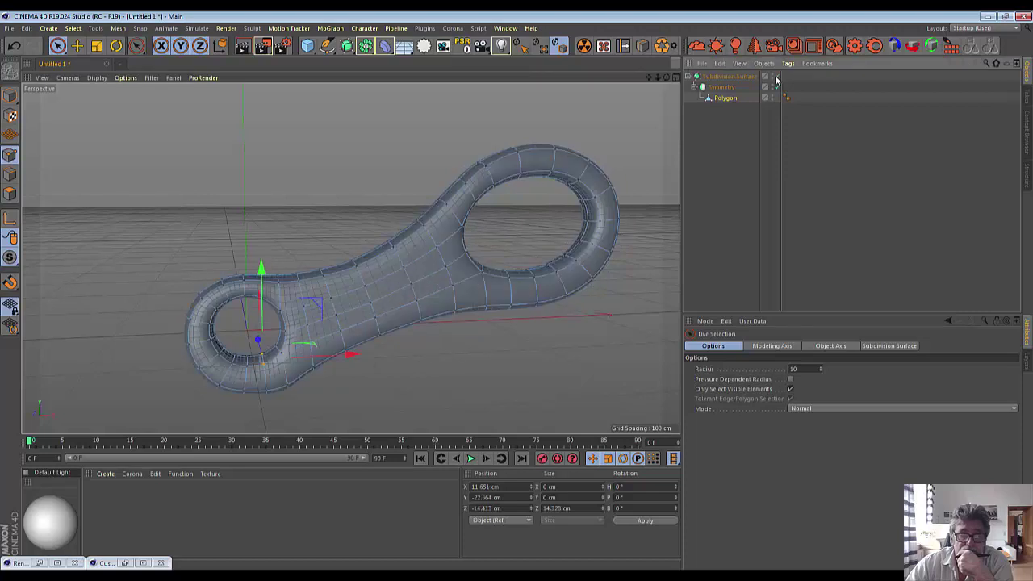
click(521, 392)
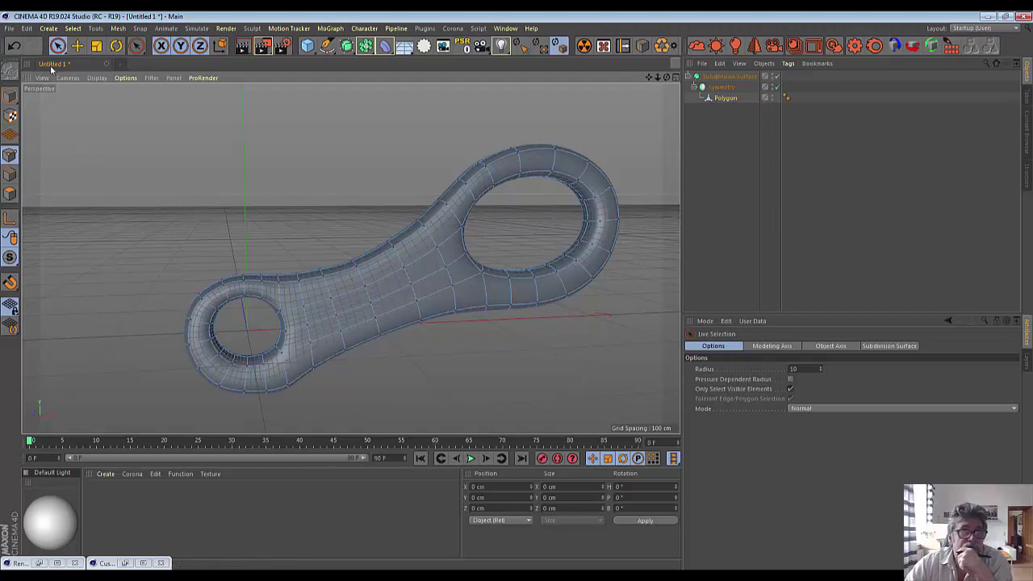
Use Line Cut to slice a vertical edge loop across the handle beside the small ring
click(121, 48)
drag(135, 48, 172, 139)
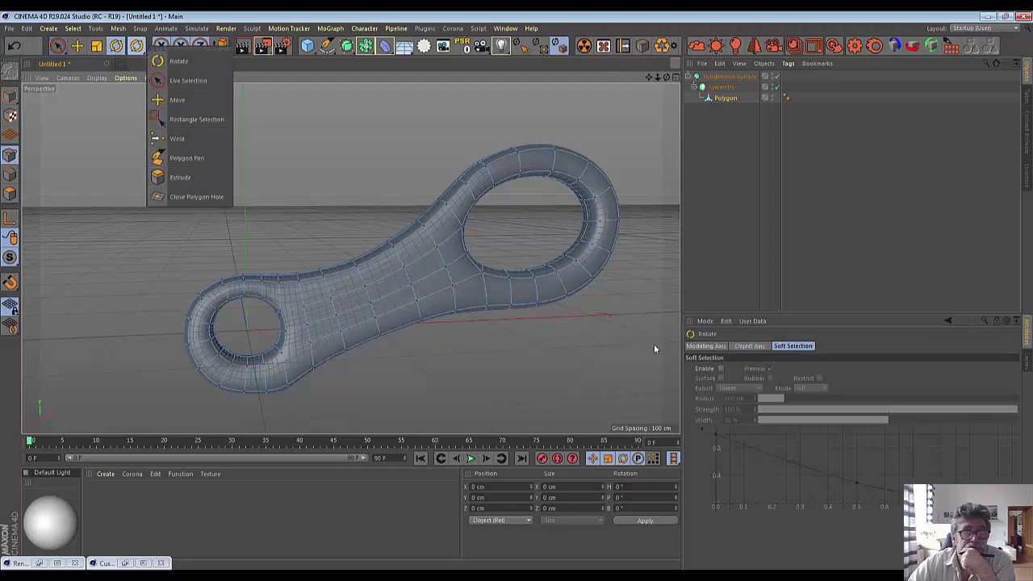
right_click(626, 365)
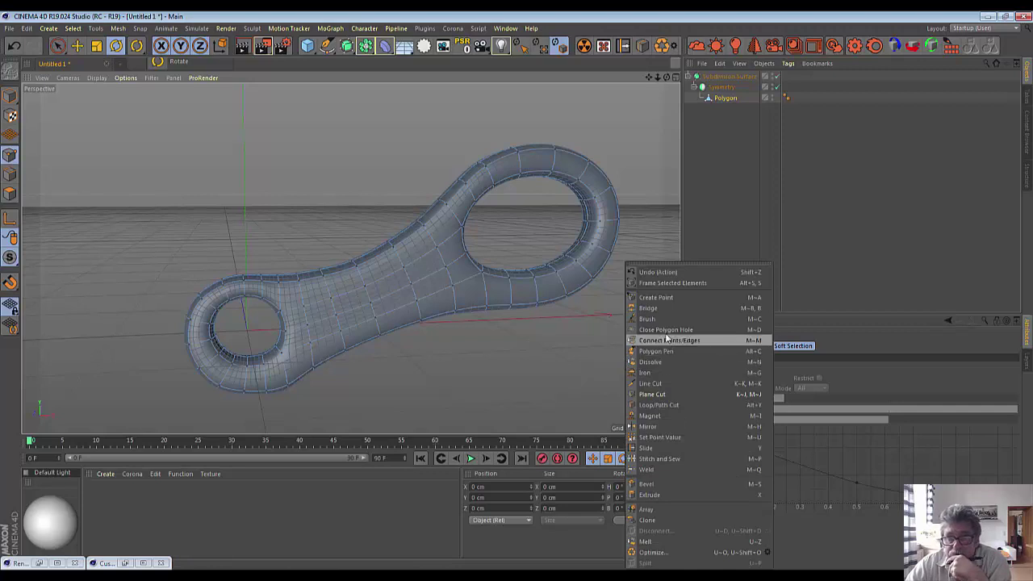
click(654, 383)
drag(288, 262, 298, 414)
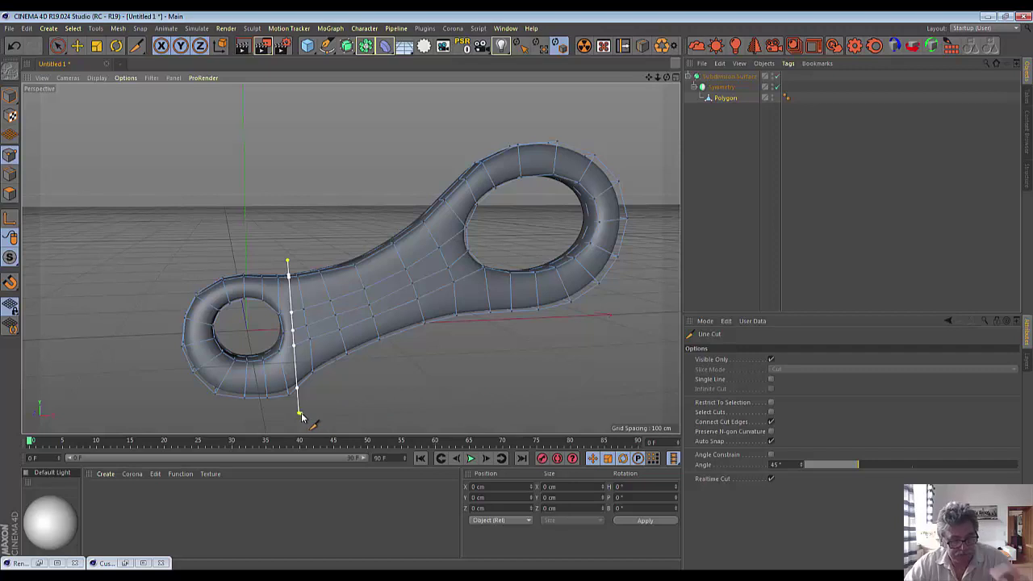
key(Escape)
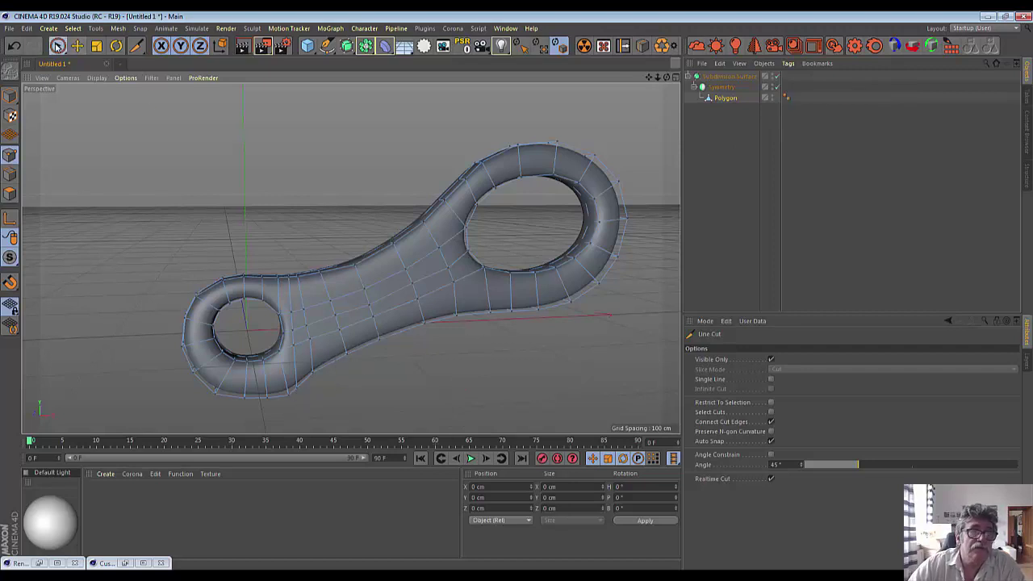
drag(58, 45, 89, 60)
Nudge points where the small ring meets the handle slightly sideways and upward to smooth its curve
click(295, 333)
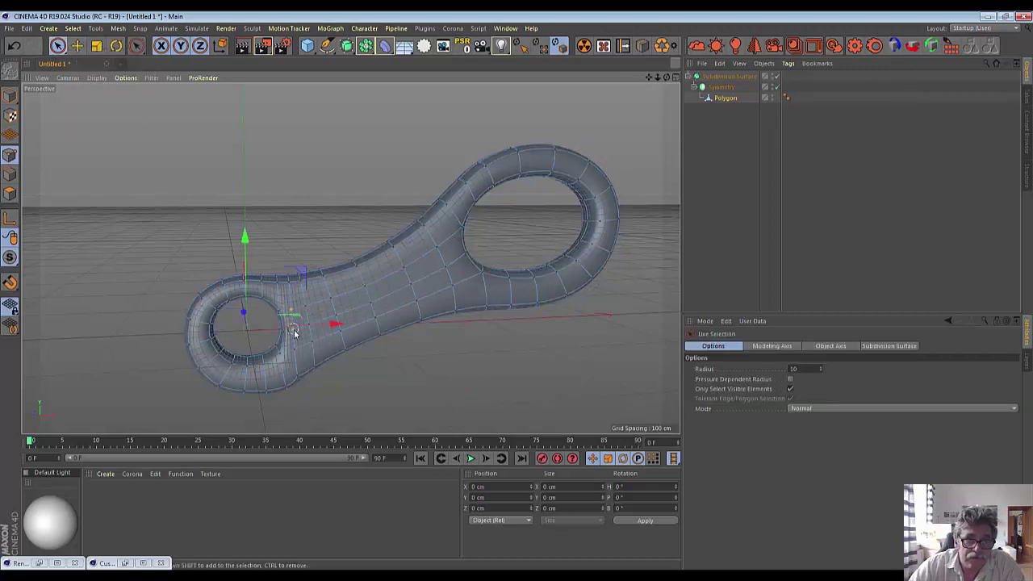
drag(296, 351, 386, 330)
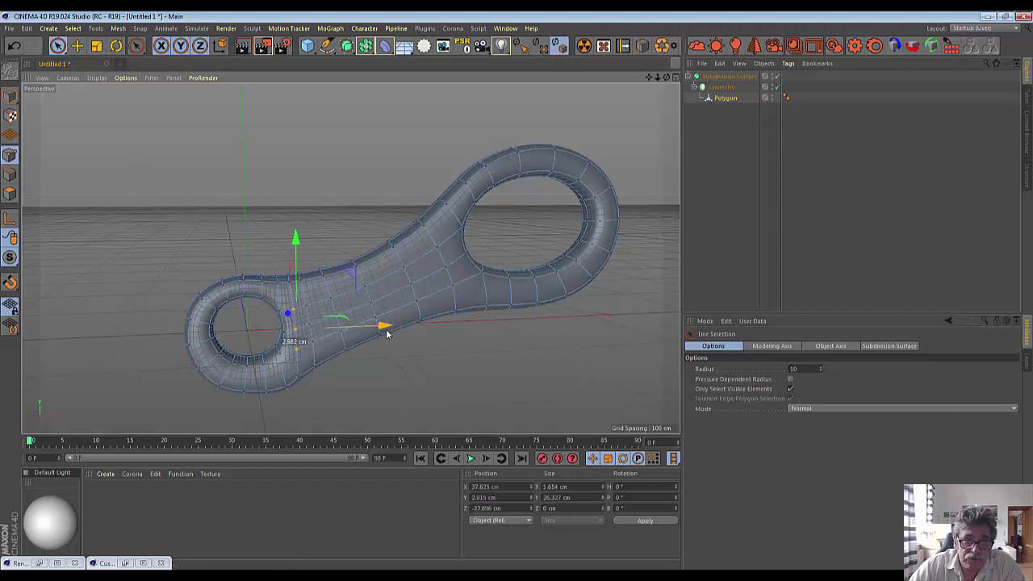
click(299, 375)
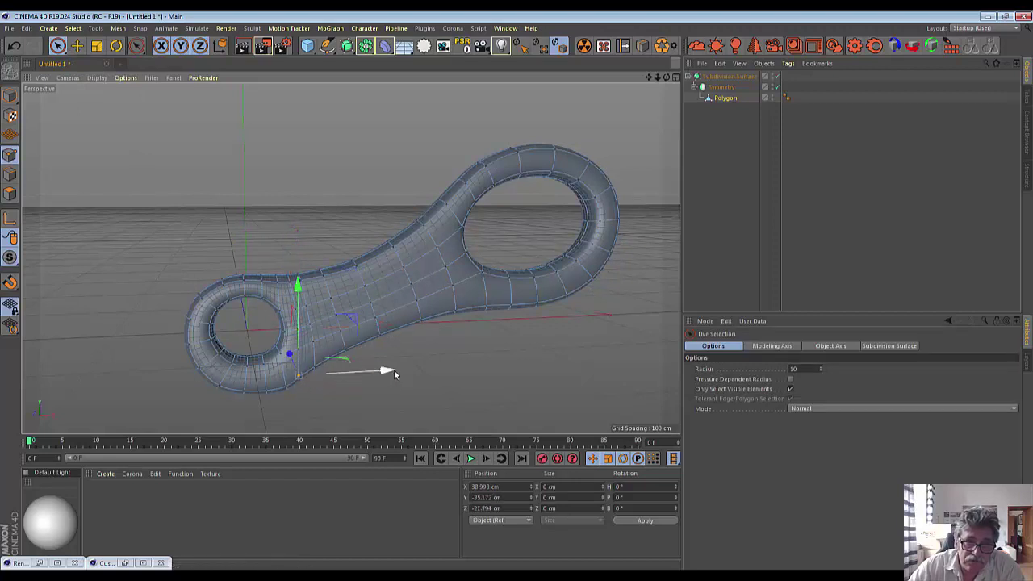
drag(394, 369, 392, 370)
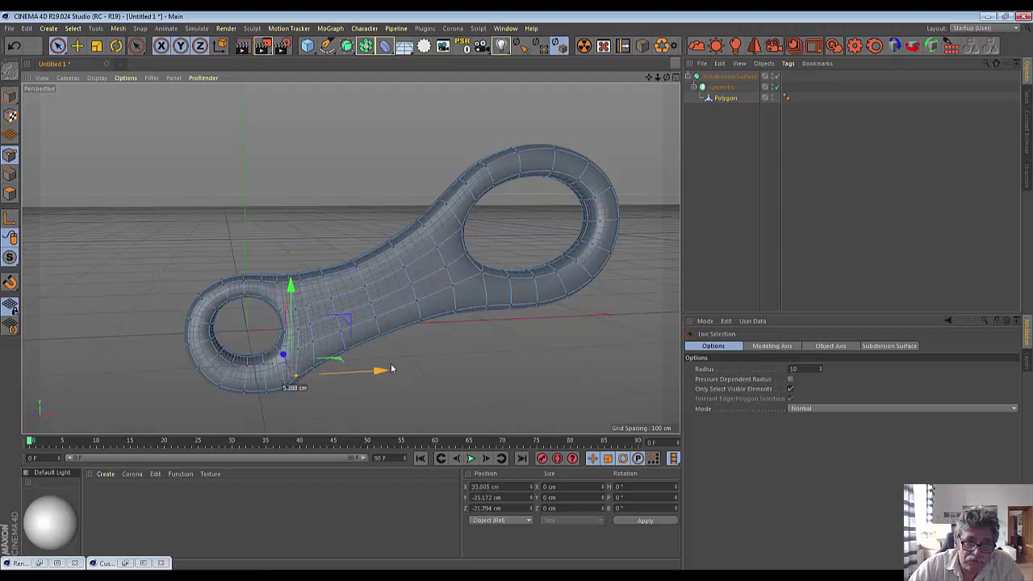
click(295, 395)
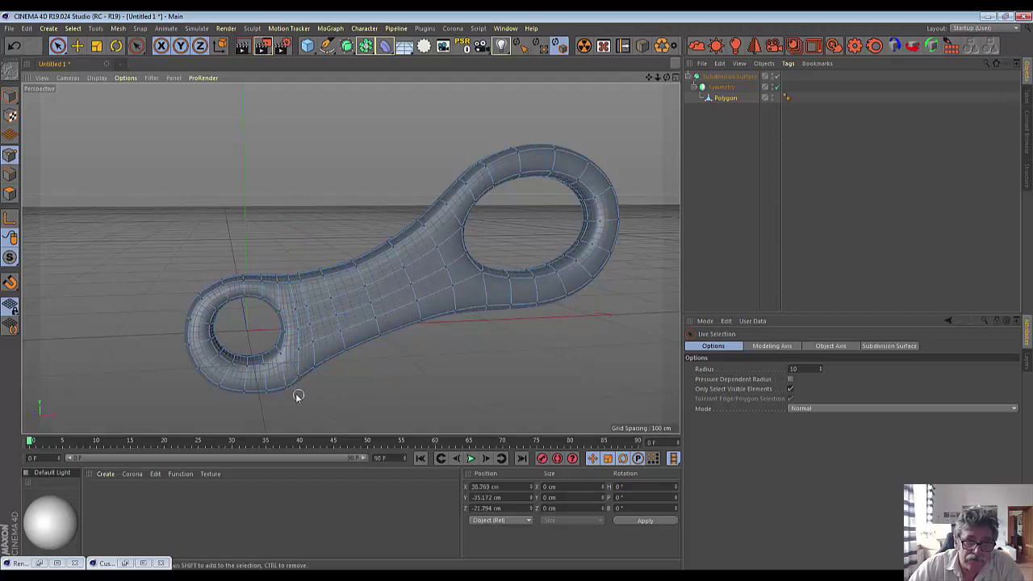
click(361, 412)
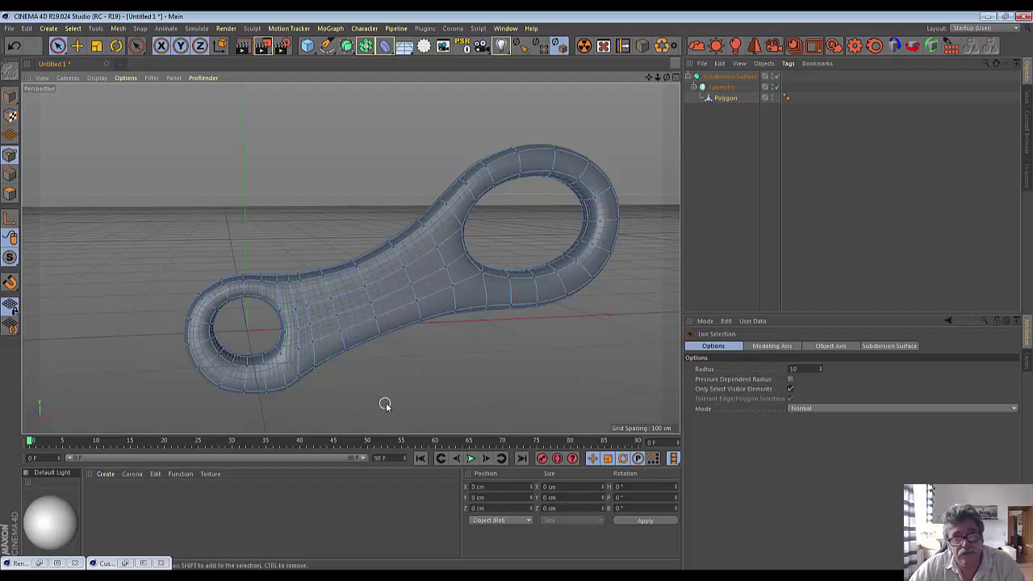
click(298, 375)
drag(302, 287, 299, 286)
click(452, 394)
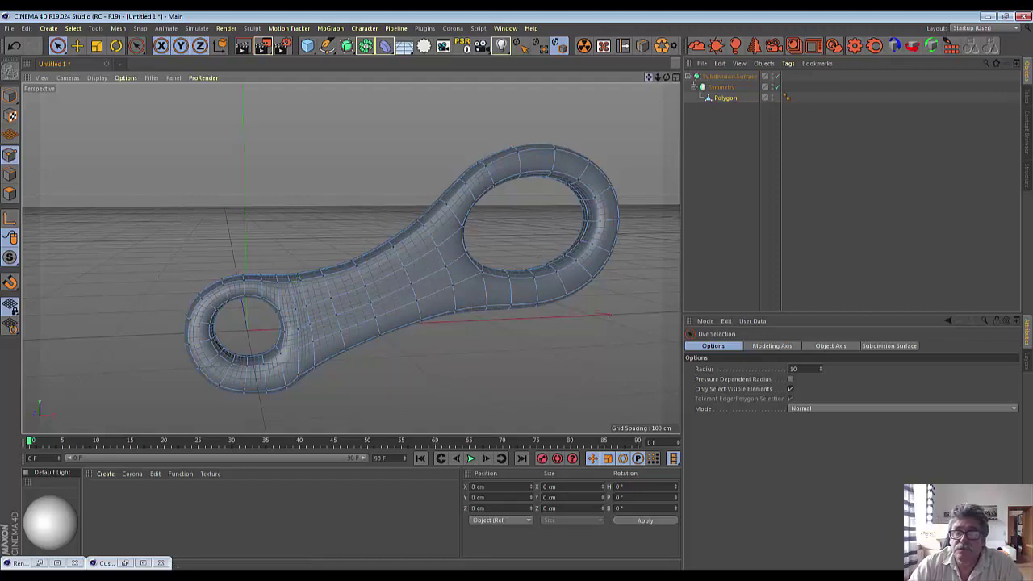
mouse_move(648, 77)
mouse_down()
mouse_move(662, 85)
mouse_move(155, 331)
mouse_up()
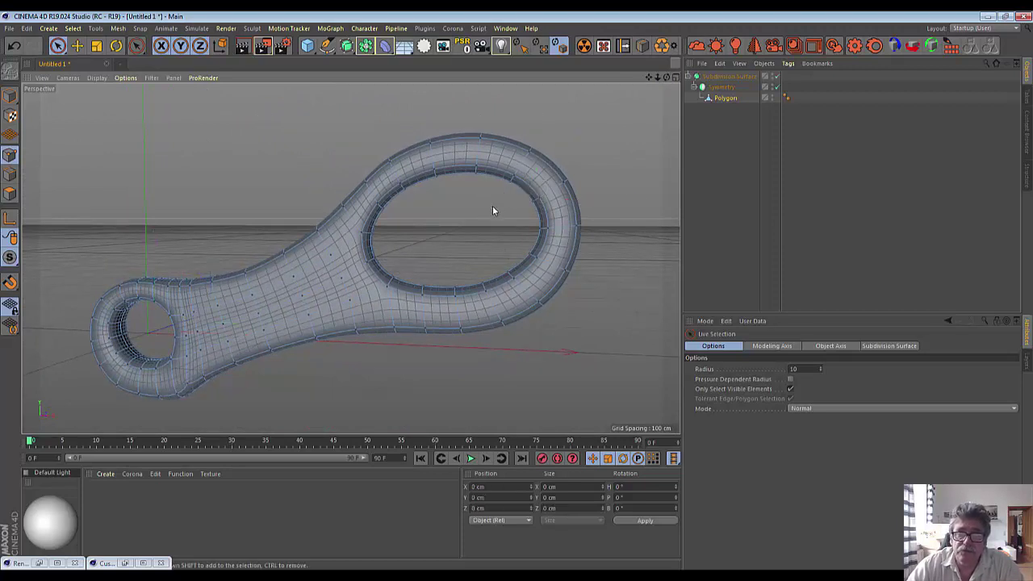
Toggle smoothing off with Q to reveal the cage and zoom in on the large ring
double_click(431, 172)
key(q)
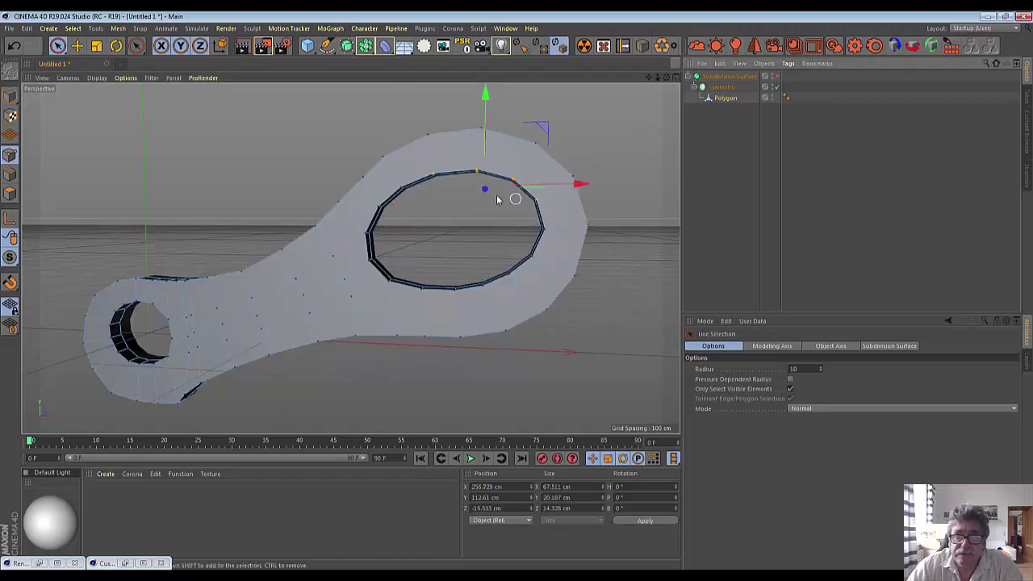
click(464, 194)
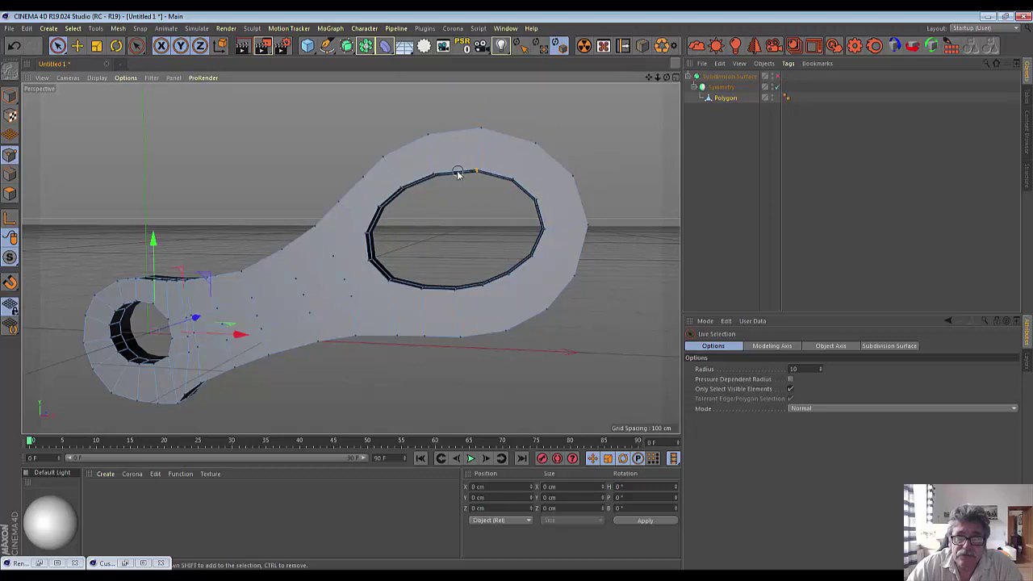
click(476, 171)
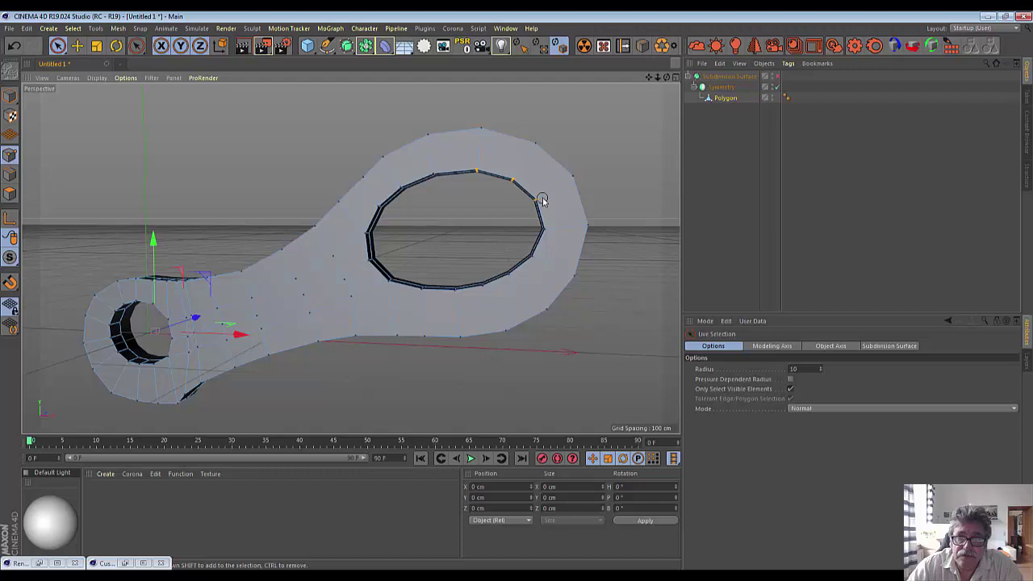
scroll(490, 215, up, 2)
scroll(491, 215, up, 3)
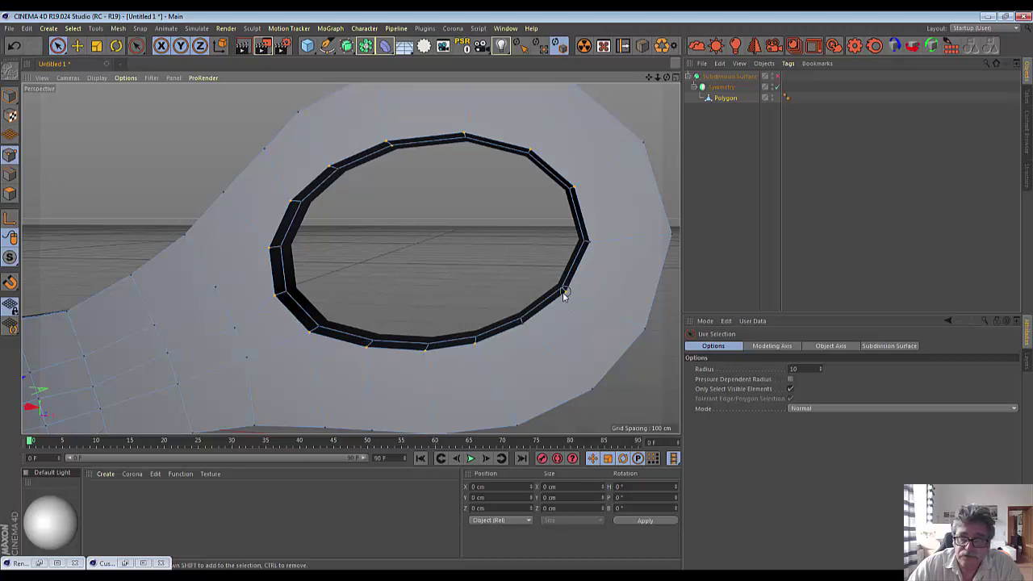
Select the large ring's single inner edge loop and scale it up slightly
double_click(588, 240)
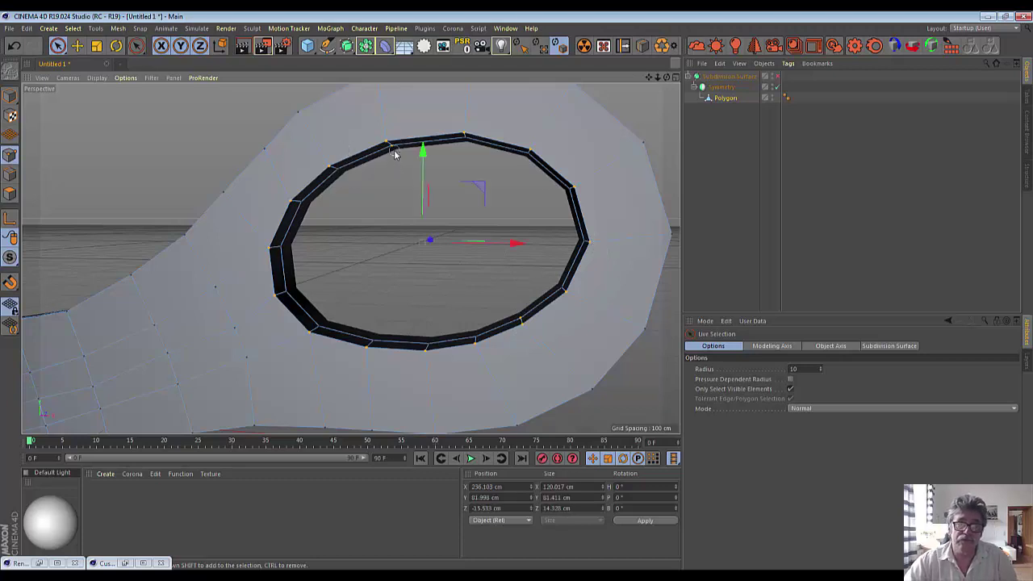
double_click(516, 317)
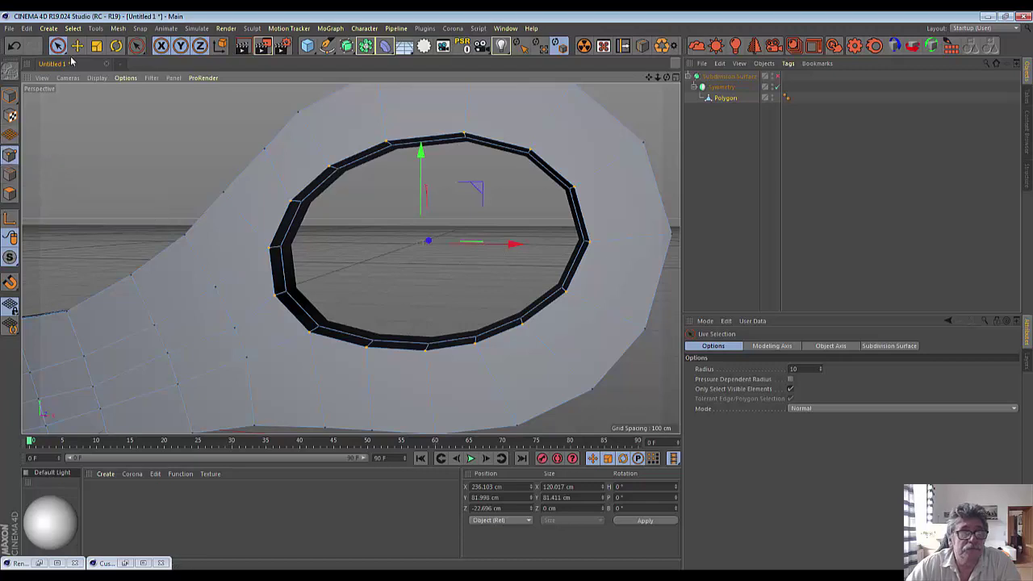
click(97, 46)
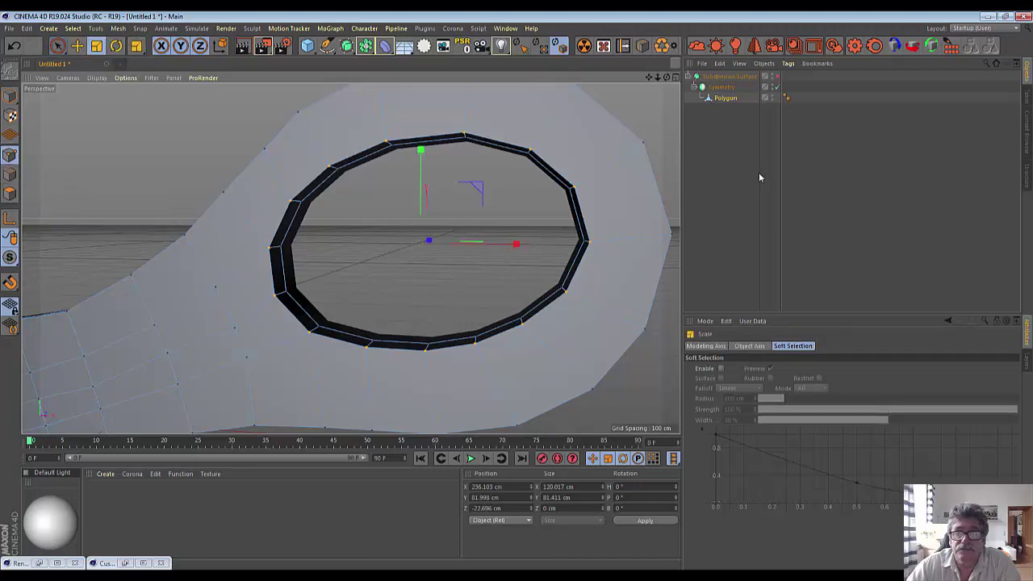
drag(674, 121, 669, 115)
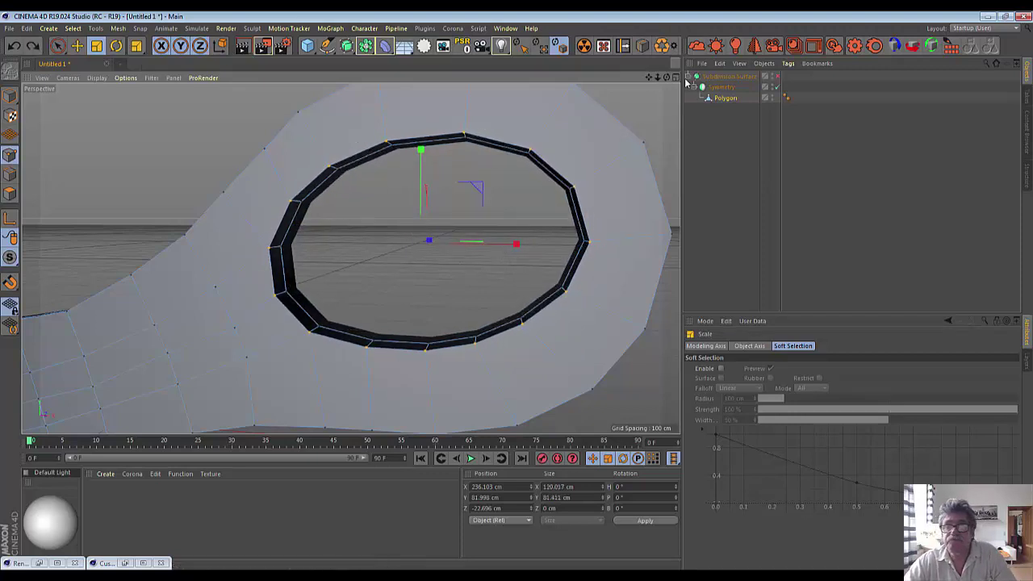
In the Front view, scale up the large ring's inner loop to match the scissors reference outline
click(676, 76)
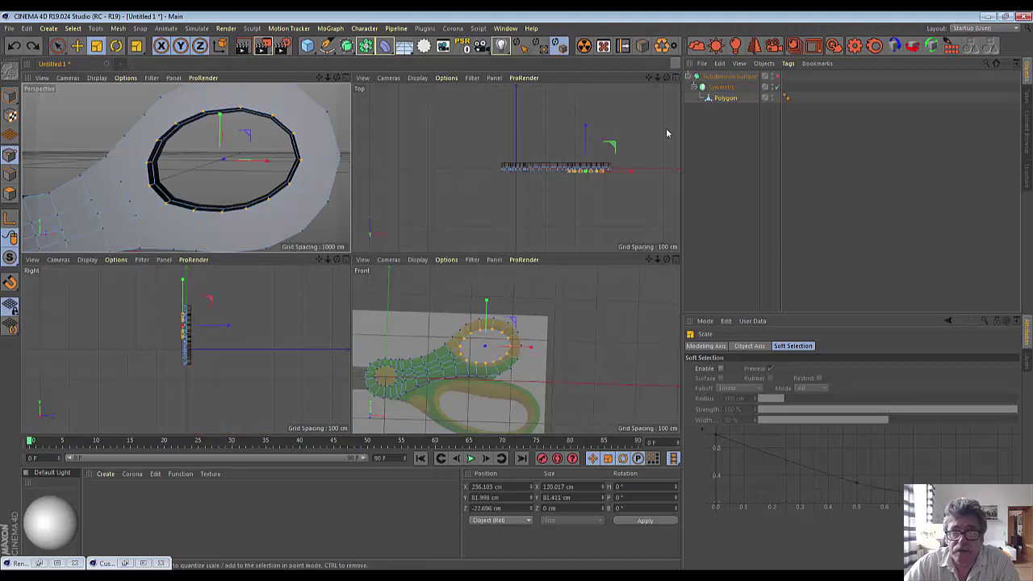
click(678, 260)
drag(466, 246, 565, 250)
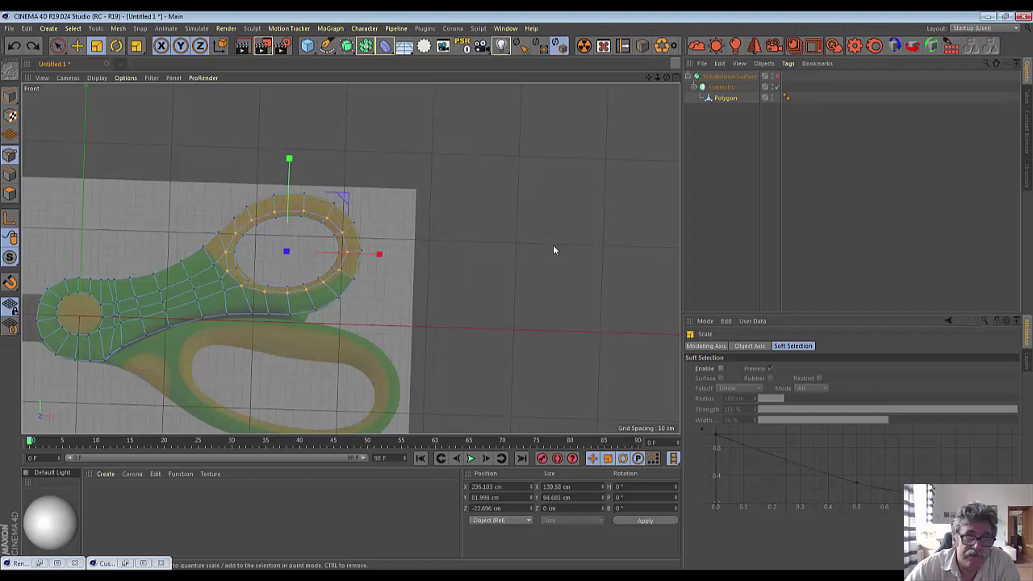
drag(563, 250, 575, 248)
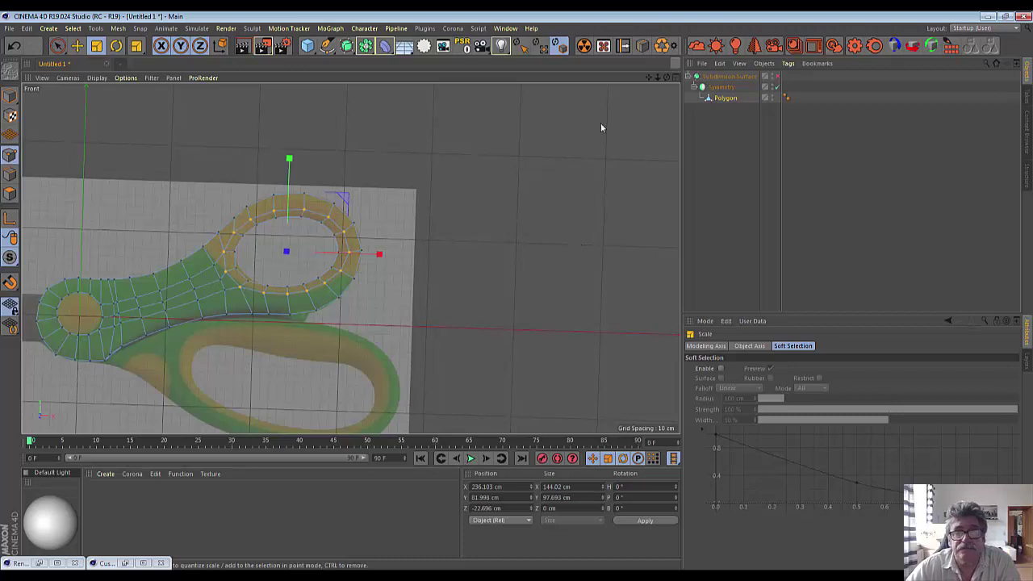
Return to the single Perspective view and activate Loop/Path Cut with K~L
click(676, 77)
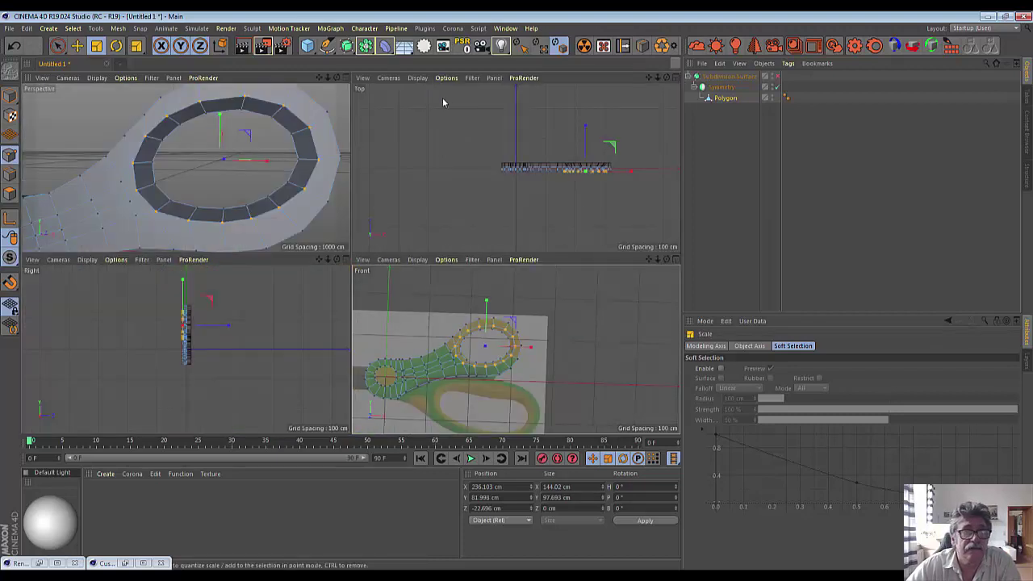
click(347, 79)
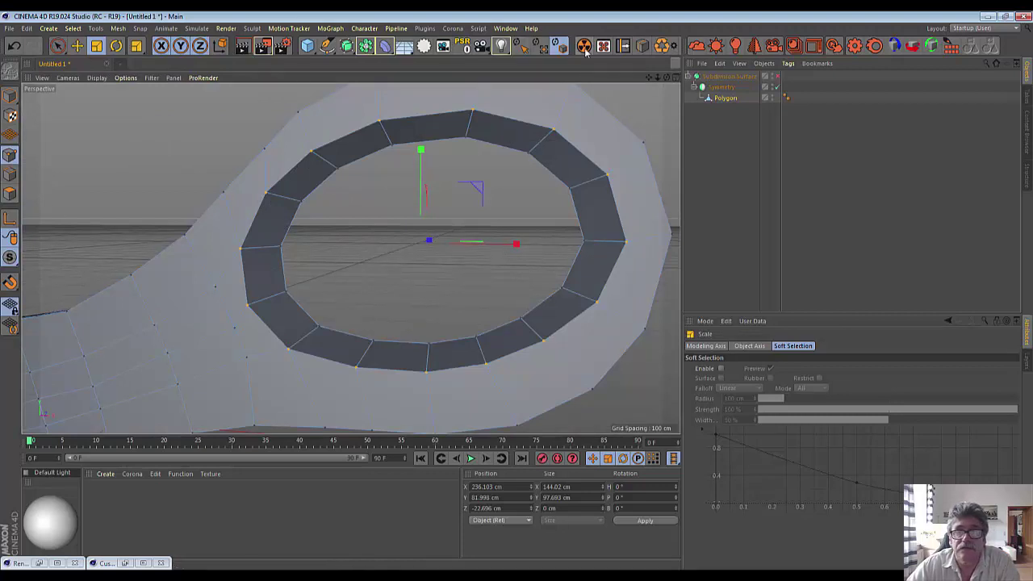
key(k)
key(l)
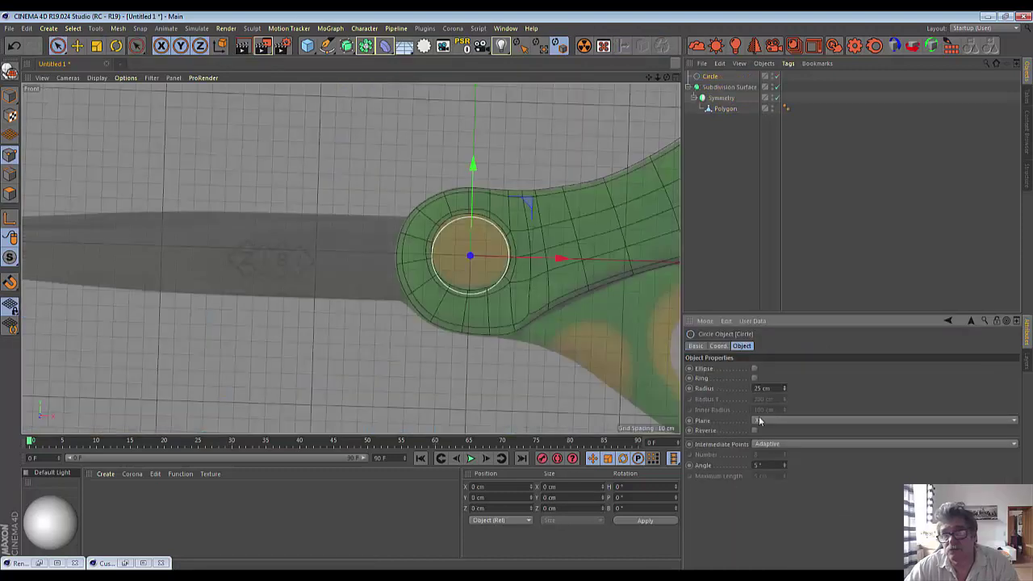
Add a Circle object and cut two loops at 73.071% offset inside the small ring's hole, then deselect to preview smoothing
click(976, 562)
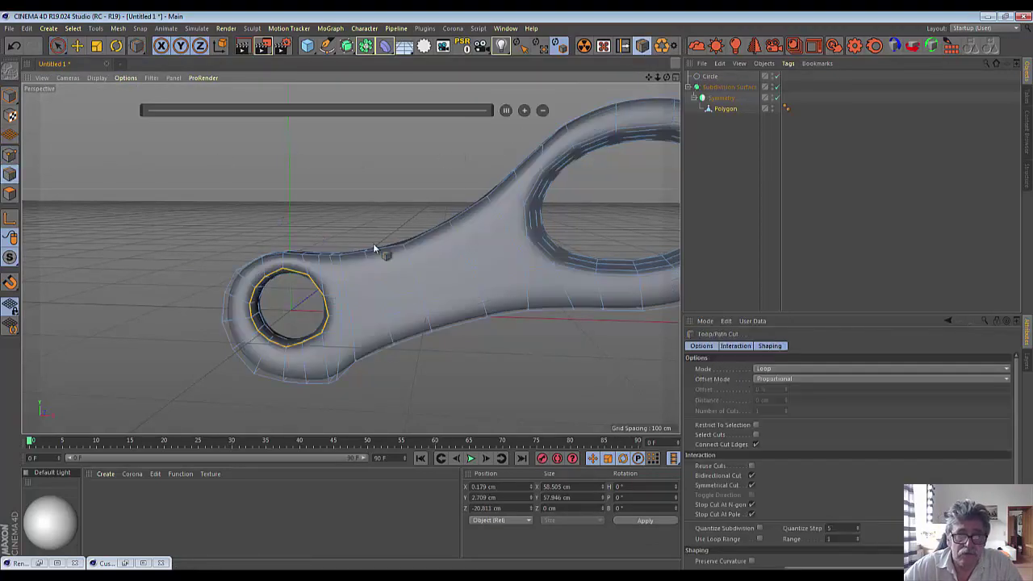
click(255, 305)
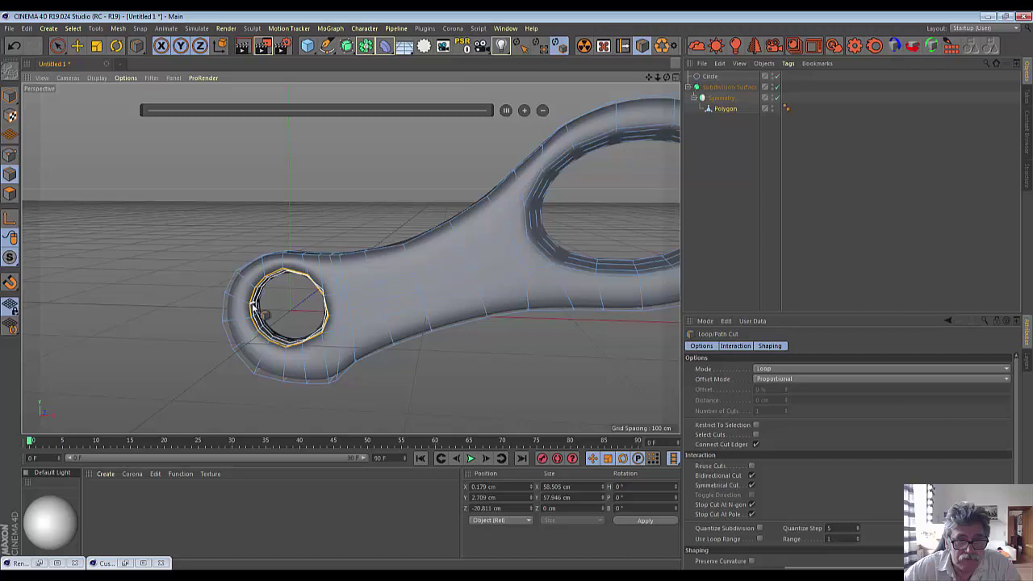
click(254, 307)
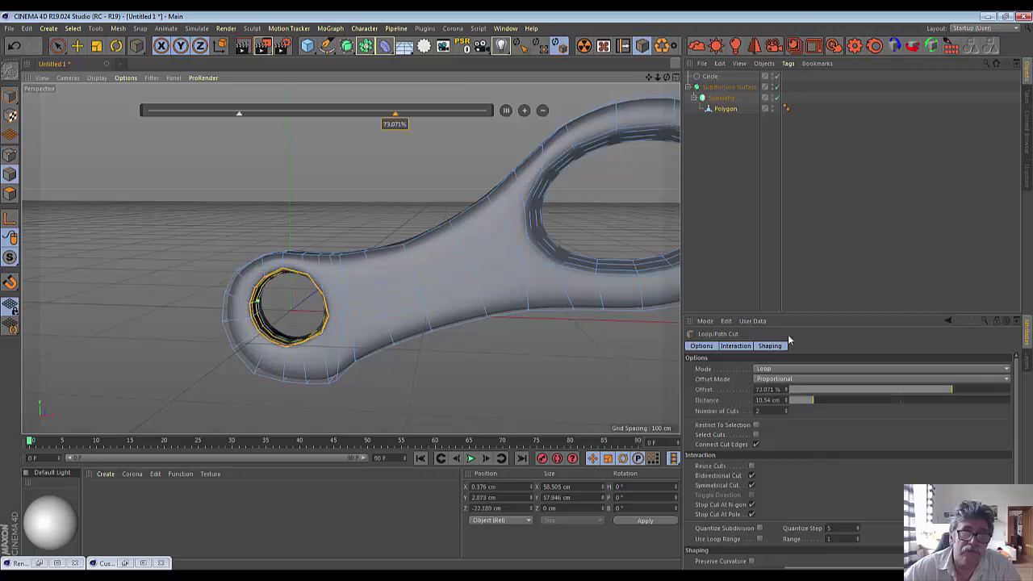
scroll(397, 361, down, 3)
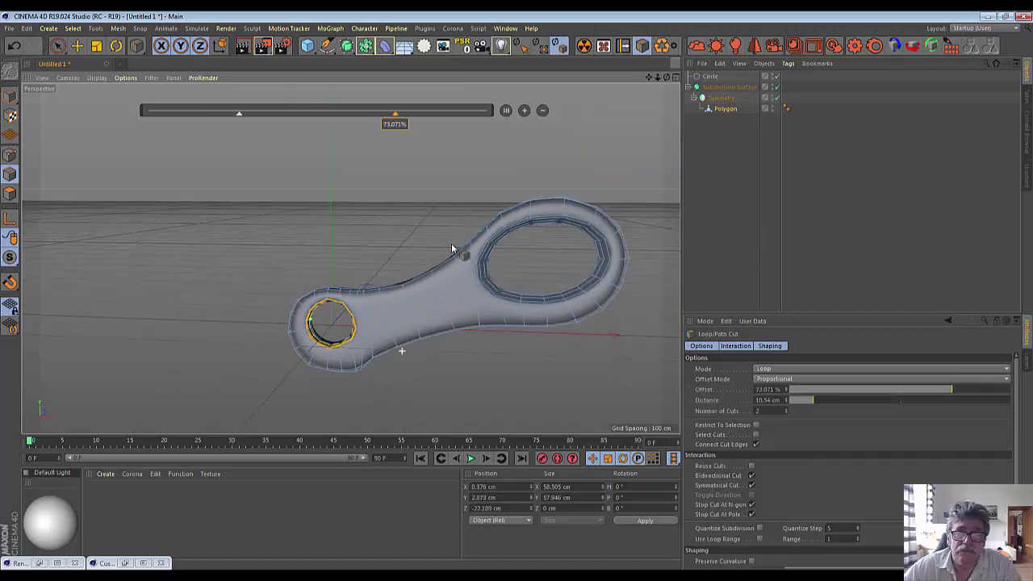
alt+middle_drag(448, 266, 351, 259)
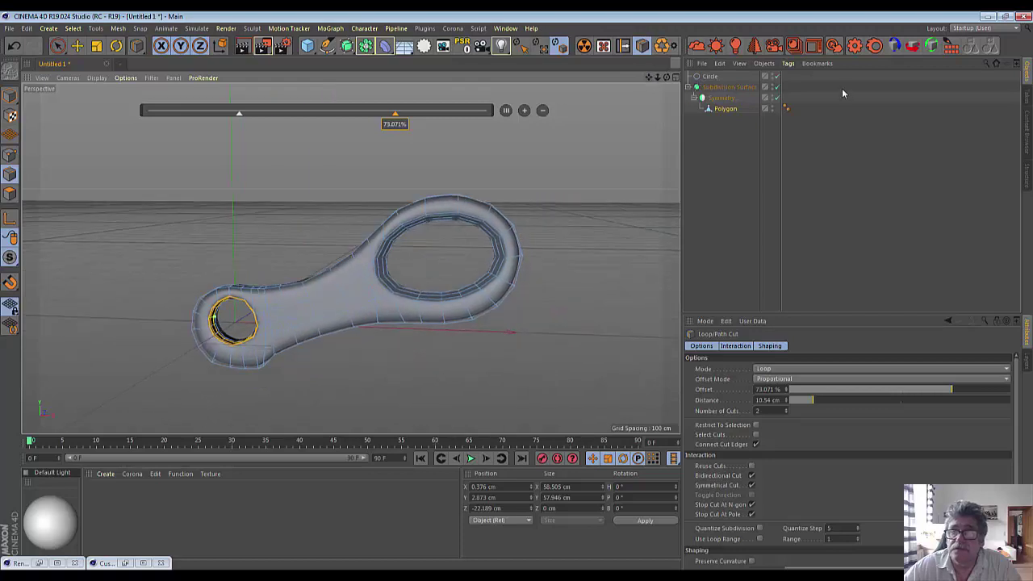
click(734, 126)
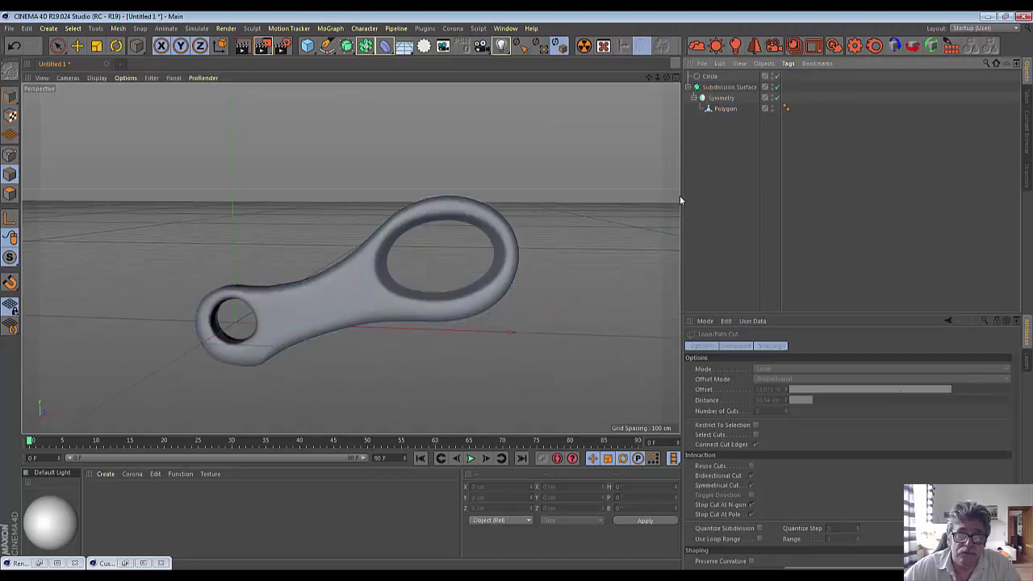
drag(666, 76, 613, 89)
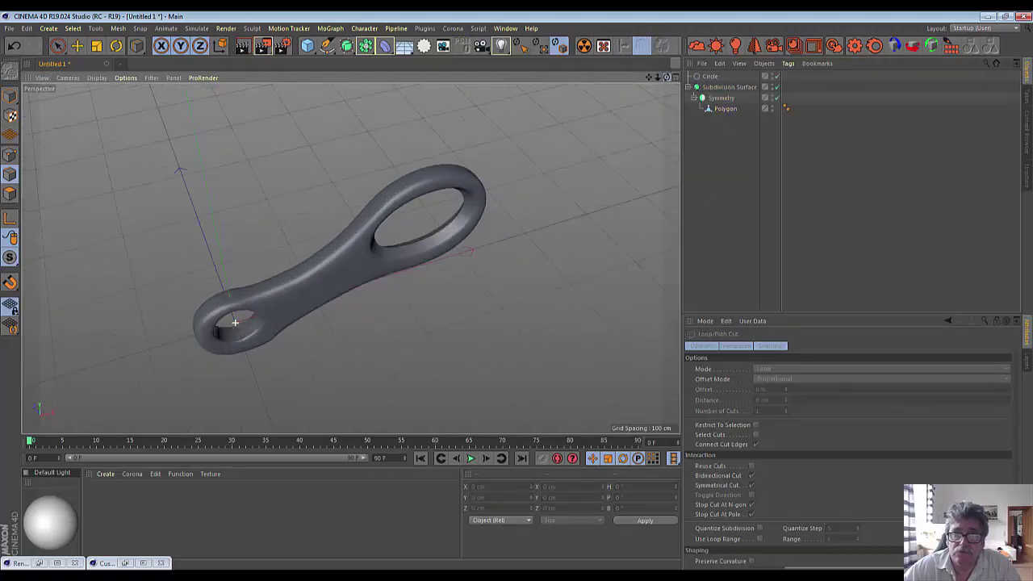
alt+drag(234, 322, 235, 322)
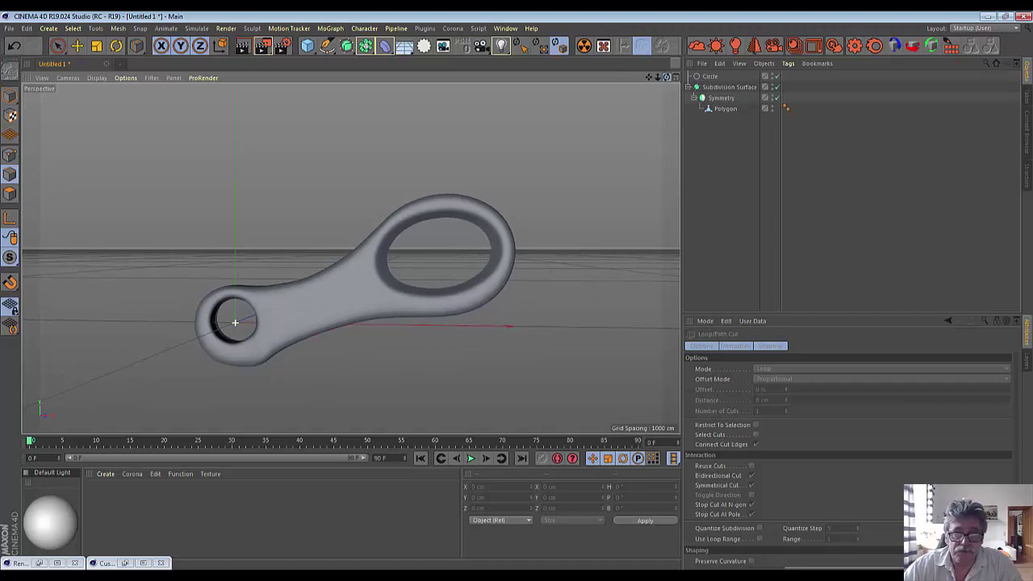
alt+drag(235, 322, 638, 329)
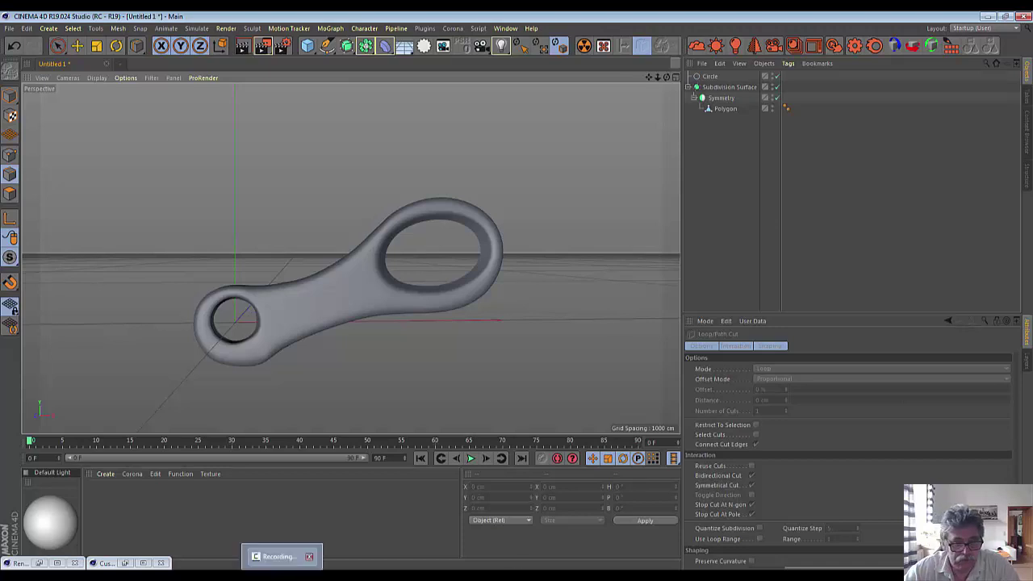
click(281, 557)
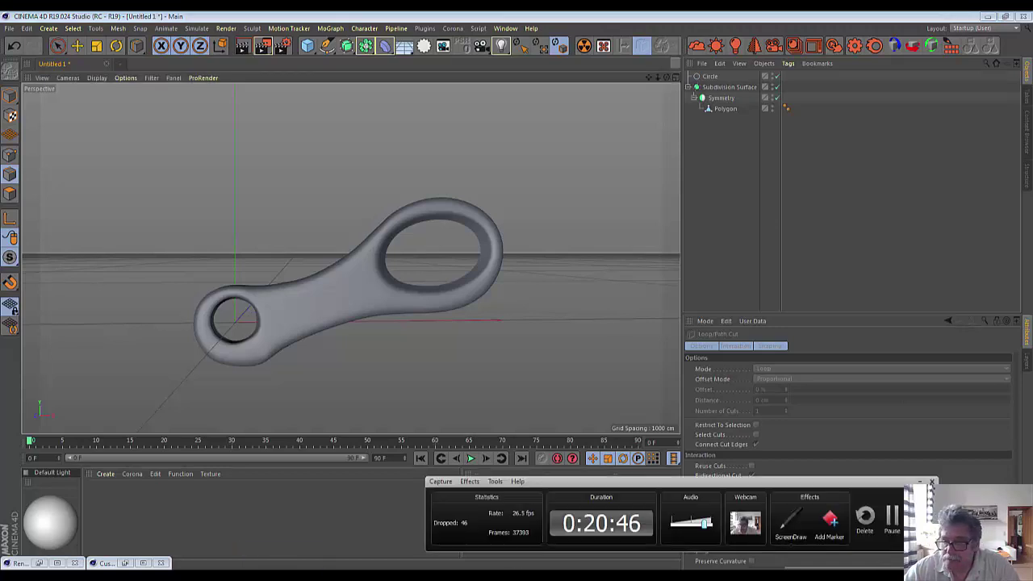